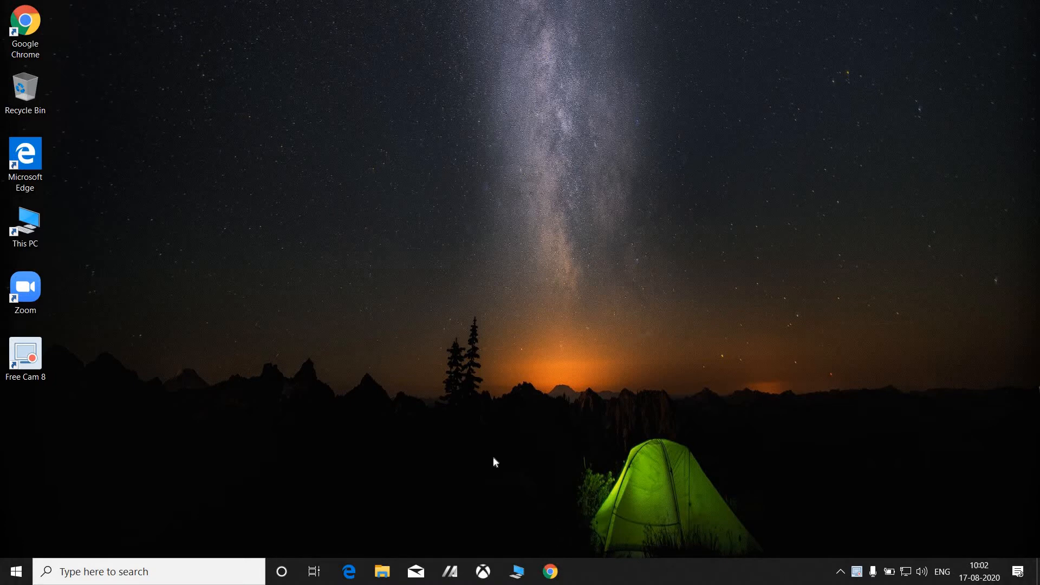
Launch Google Chrome and maximize its window to fill the screen.
double_click(37, 31)
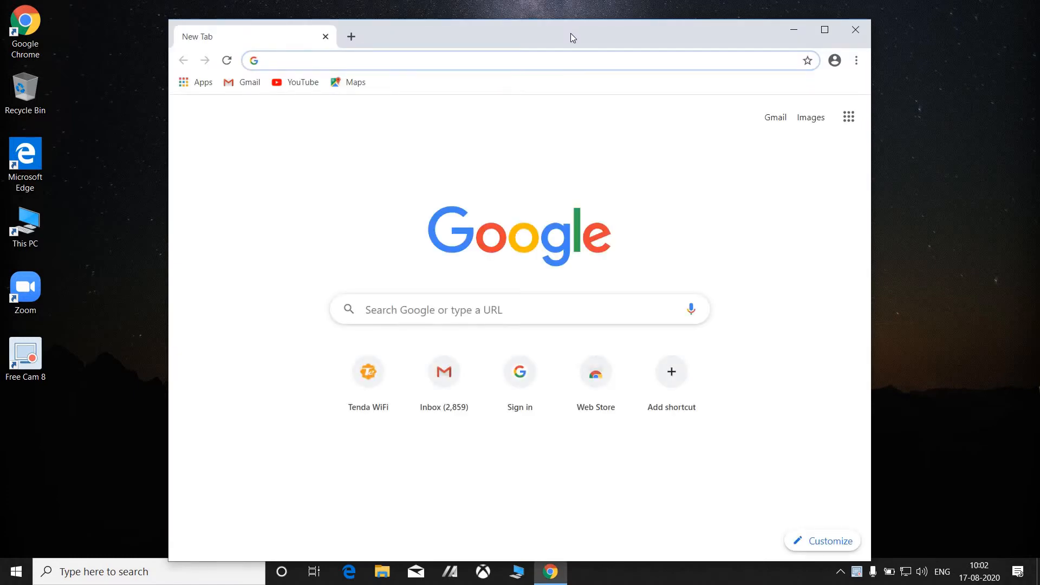
double_click(571, 34)
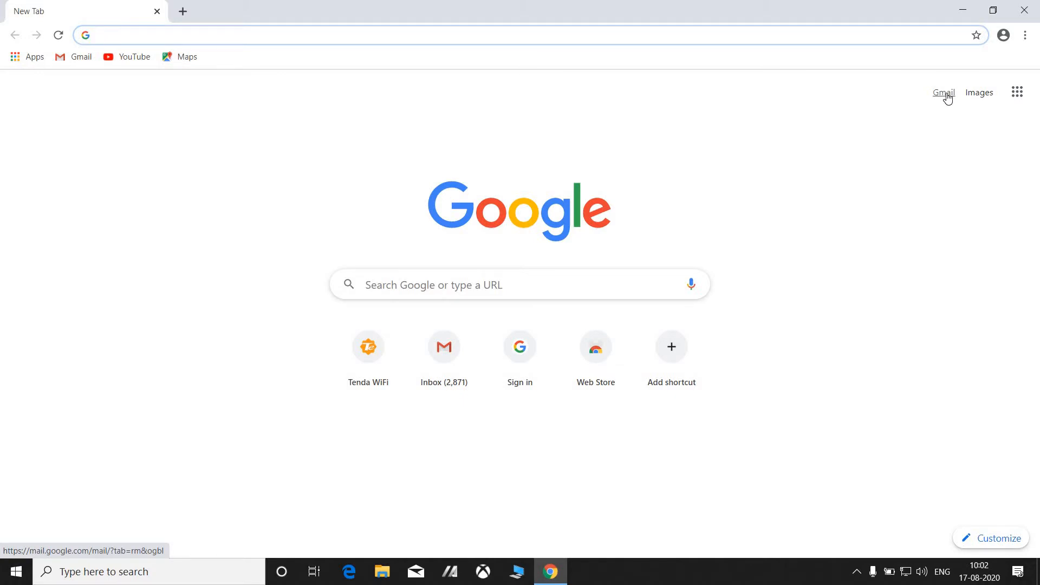
Sign in to Gmail with the chosen account's password, then open a second blank tab.
click(945, 93)
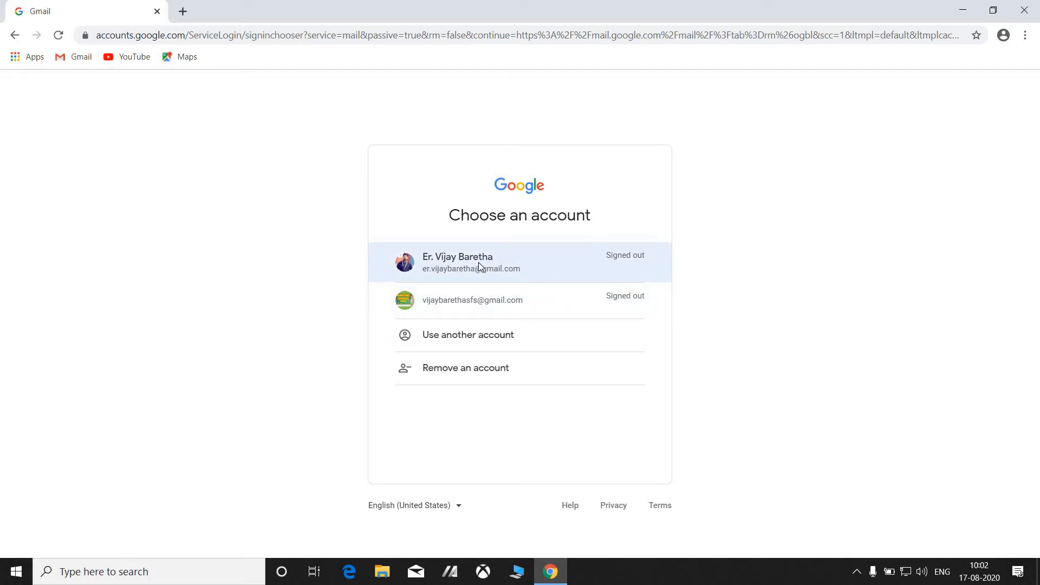
click(479, 262)
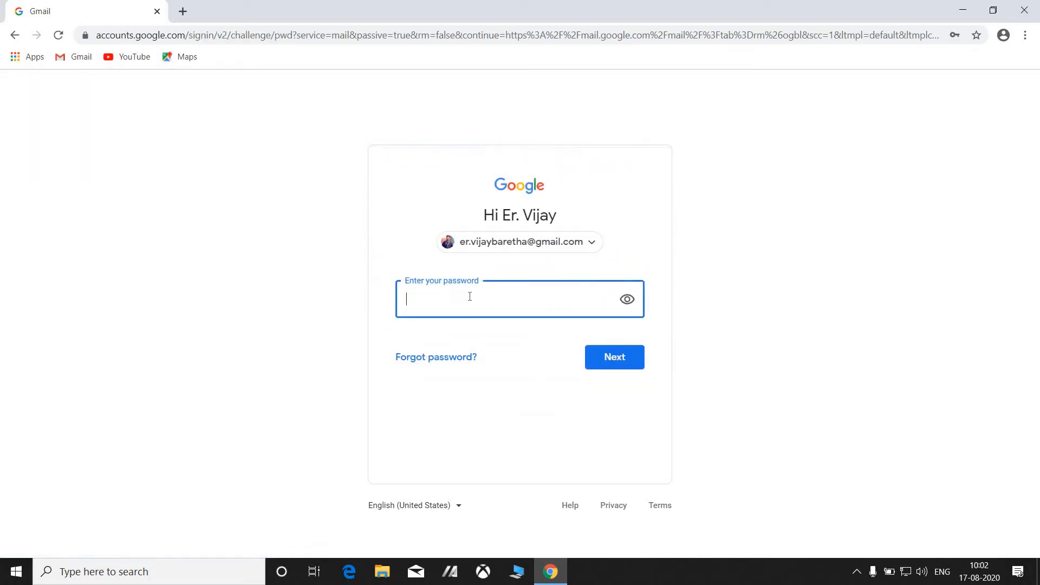
text(•••••••••••••••••)
click(629, 356)
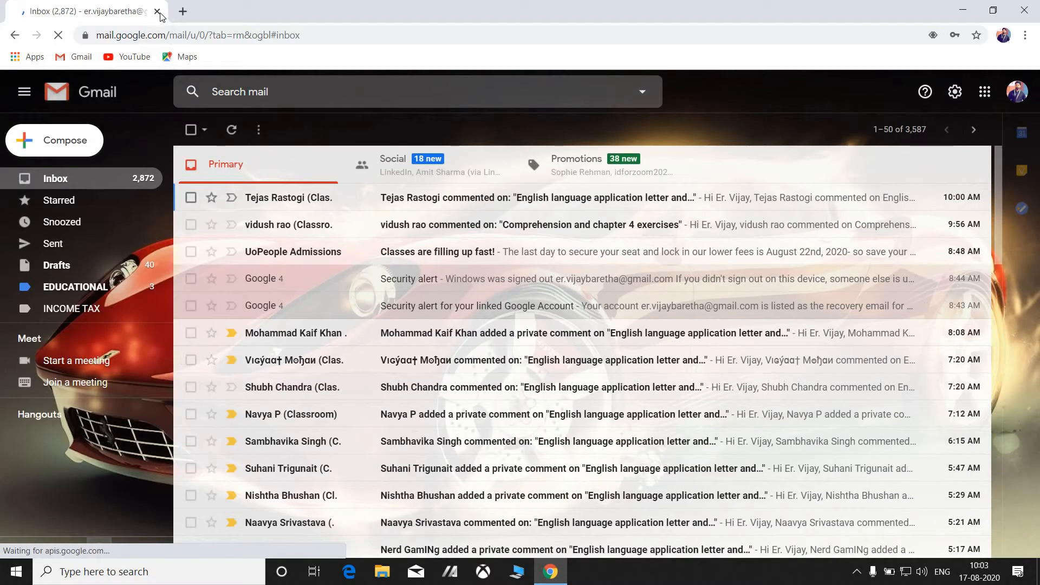
click(182, 10)
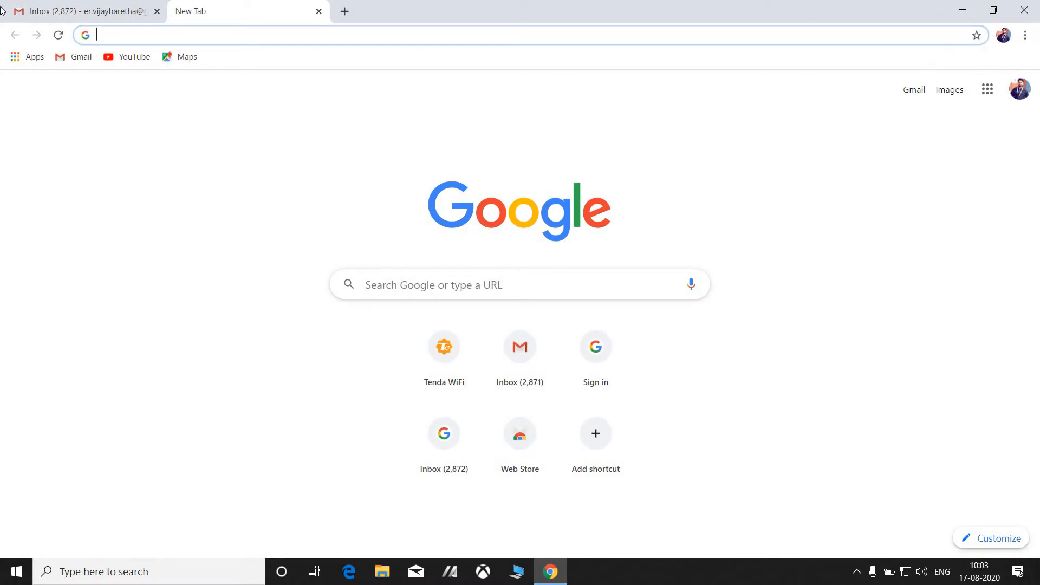
Load google.com in the new tab and search for 'google forms'.
click(187, 31)
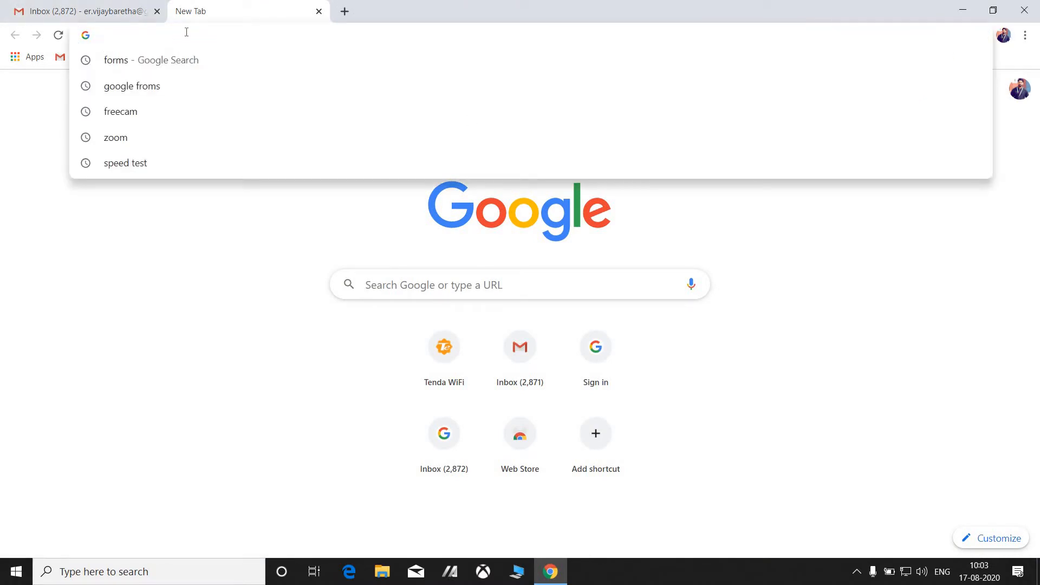
text(google)
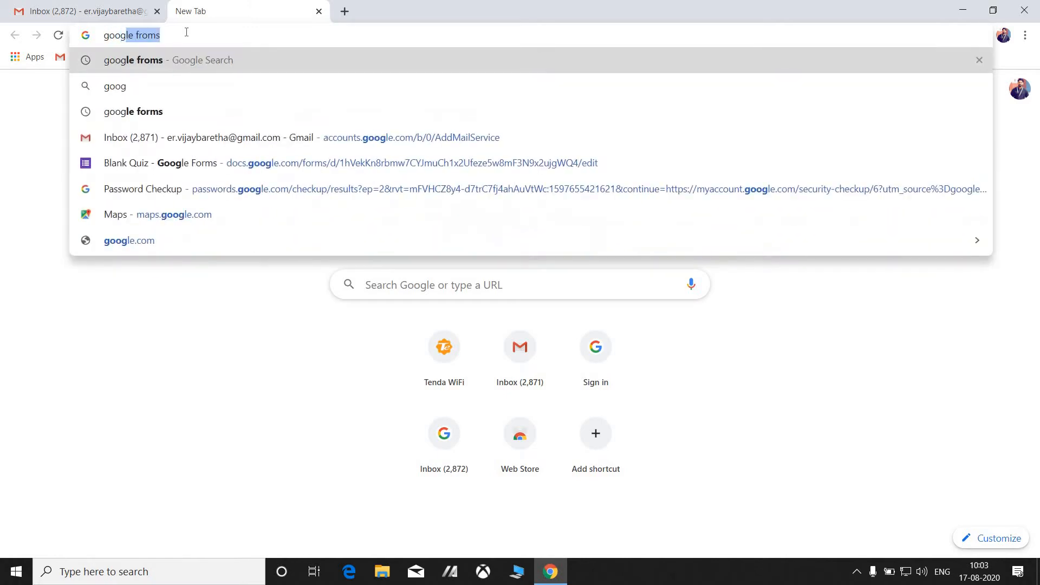
key(BackSpace)
text(.com)
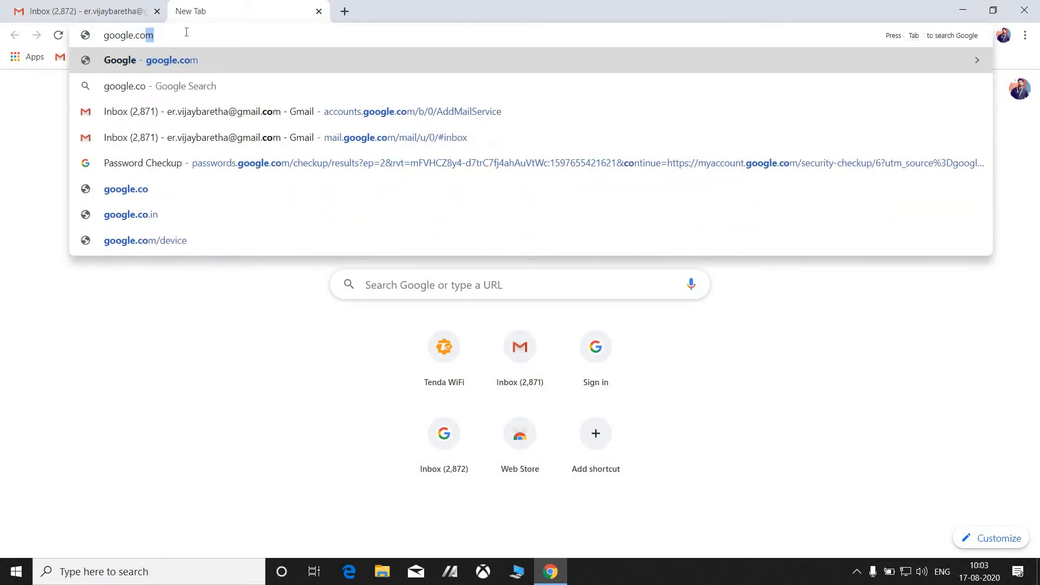
key(Return)
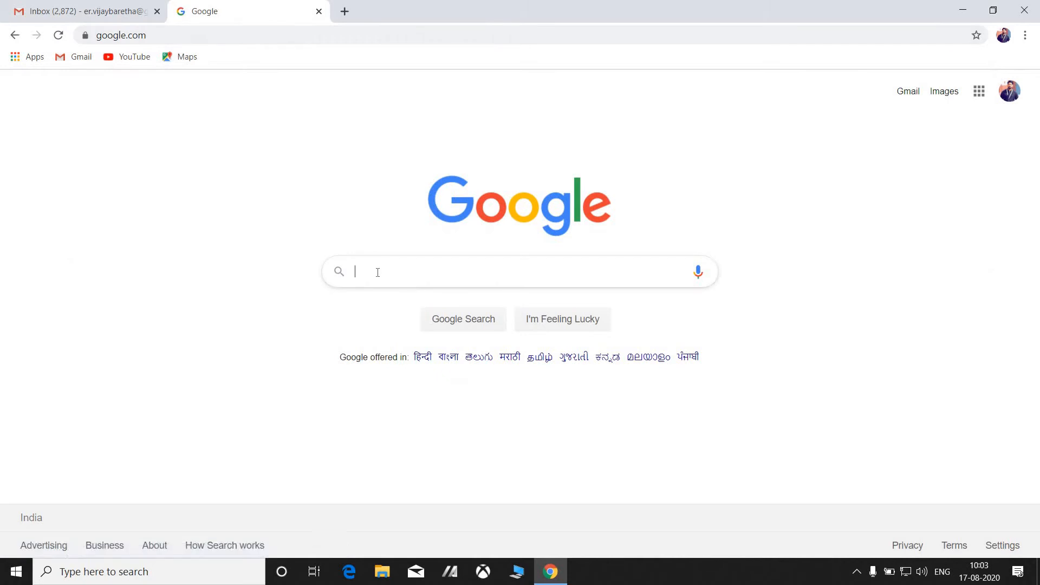
text(google)
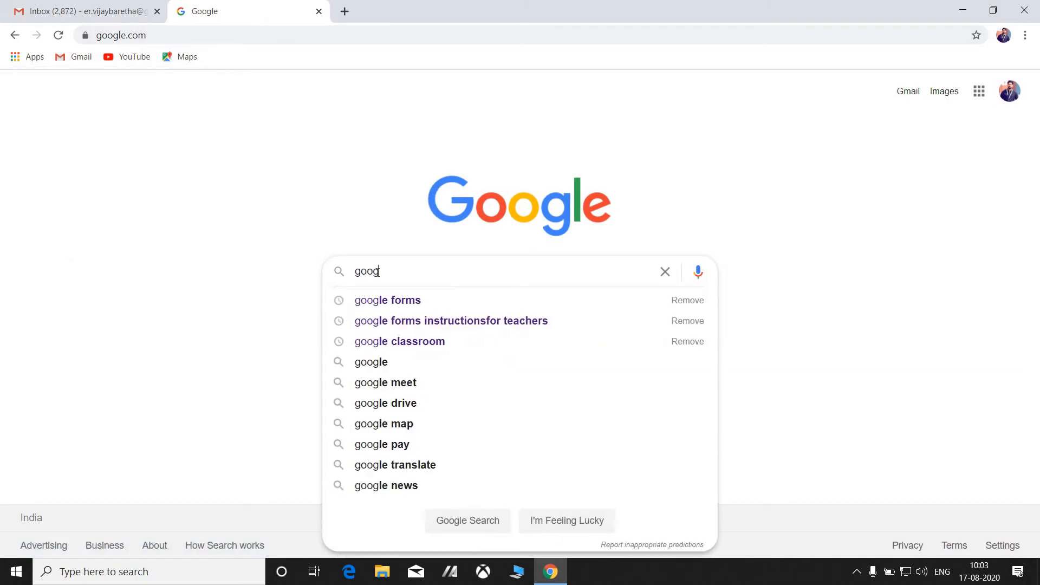
click(396, 301)
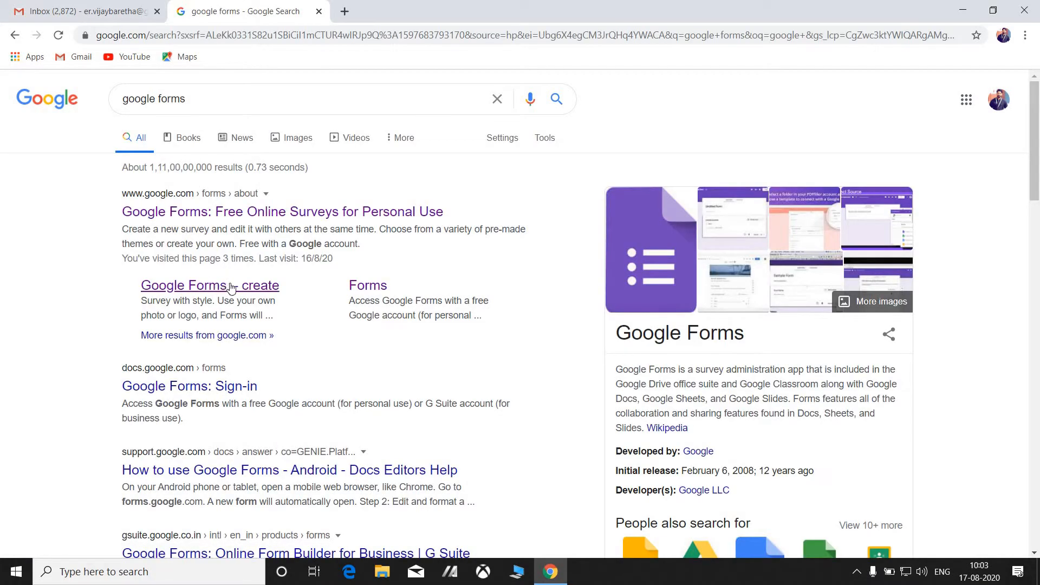
Create a new Blank Quiz from the Google Forms home page.
click(231, 287)
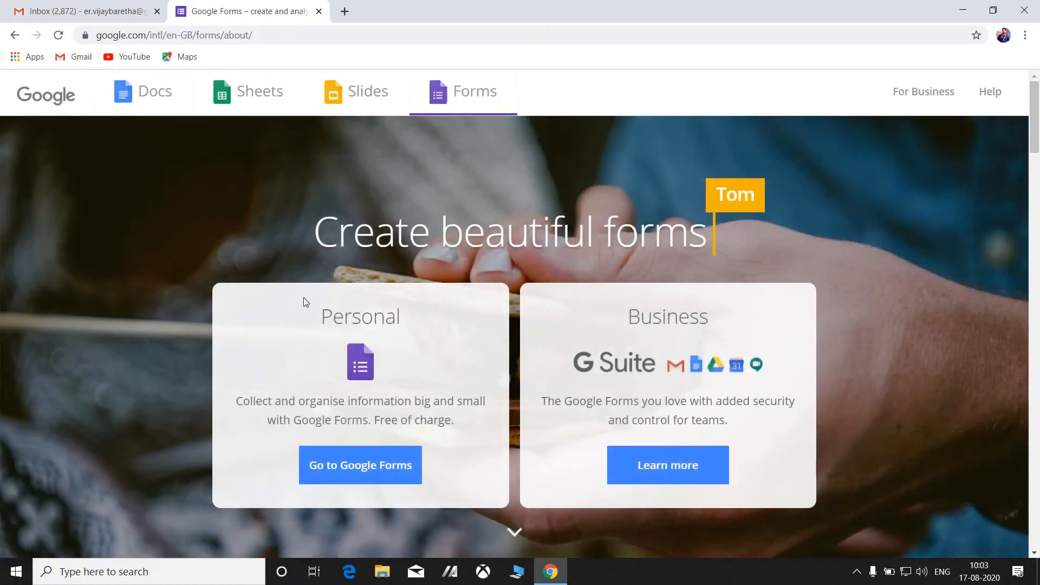
click(358, 466)
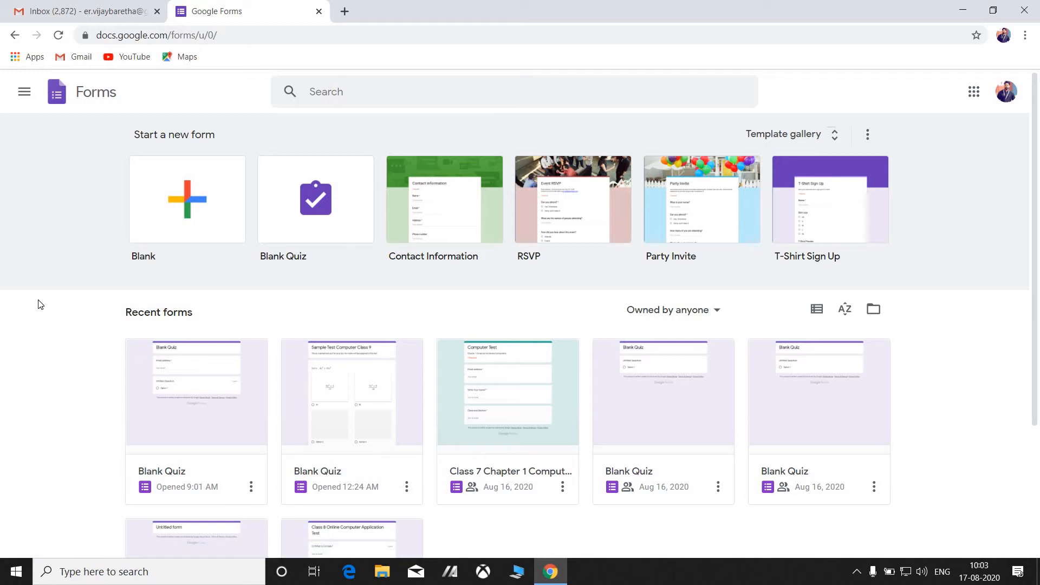
click(316, 216)
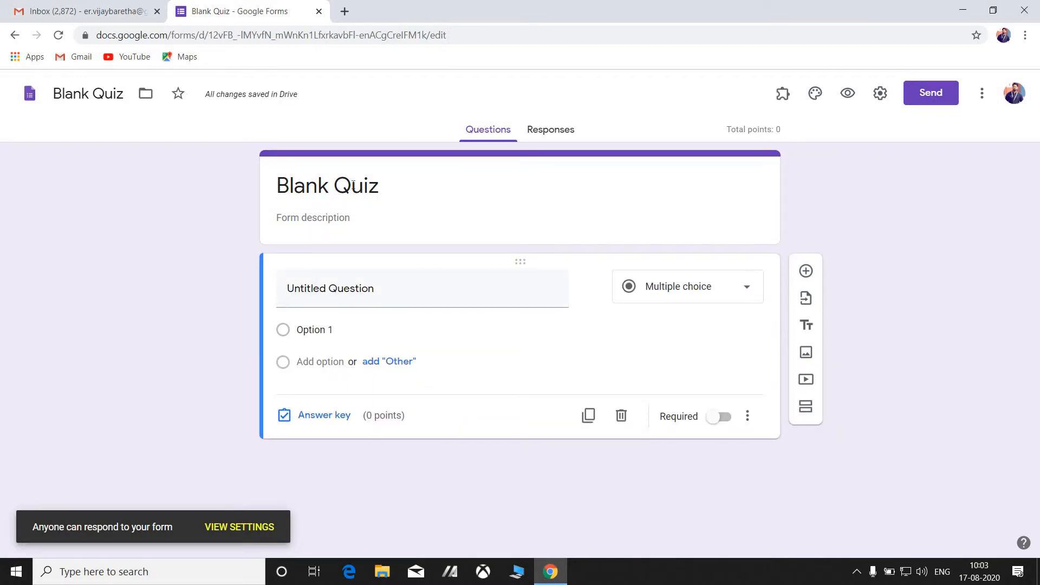
drag(413, 184, 107, 185)
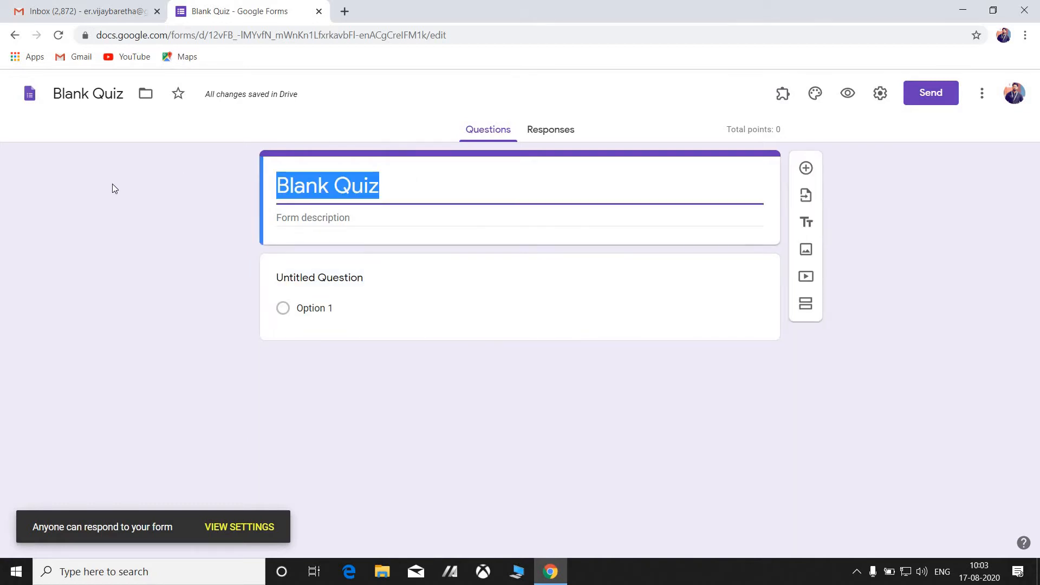
click(267, 177)
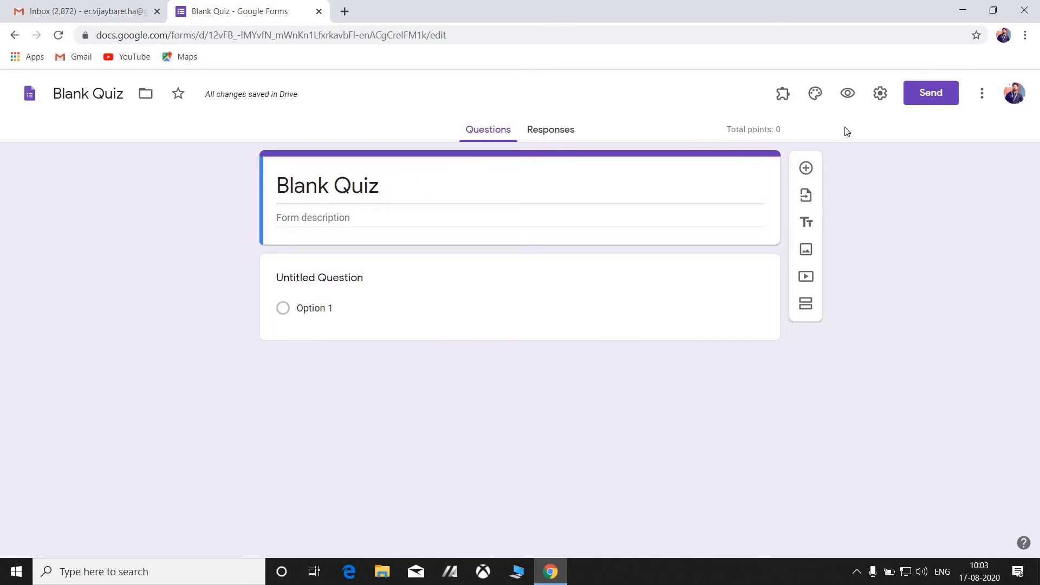
Enable Collect email addresses and Limit to 1 response in the quiz's General settings.
click(879, 95)
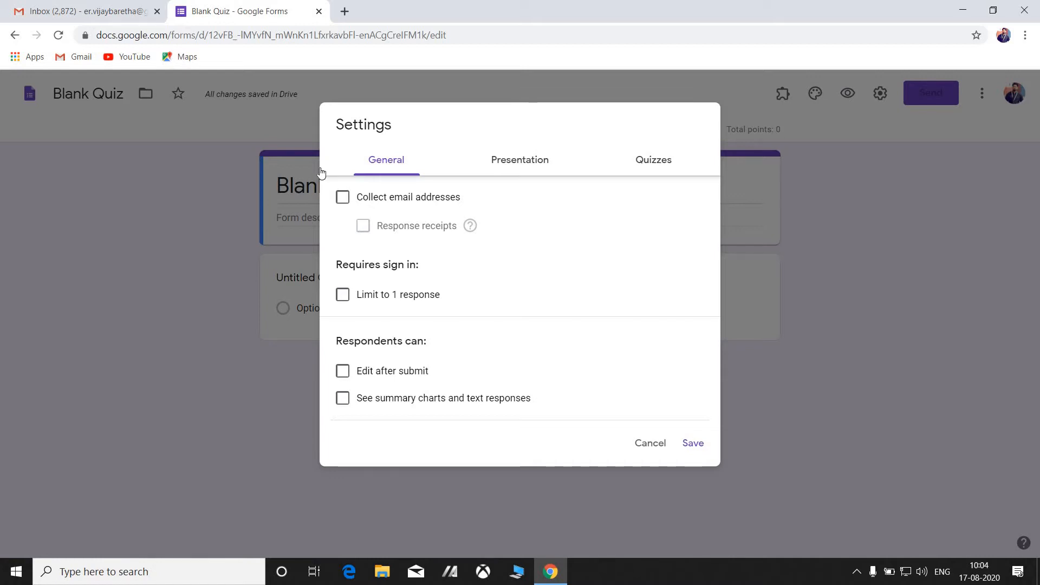
click(394, 165)
click(342, 201)
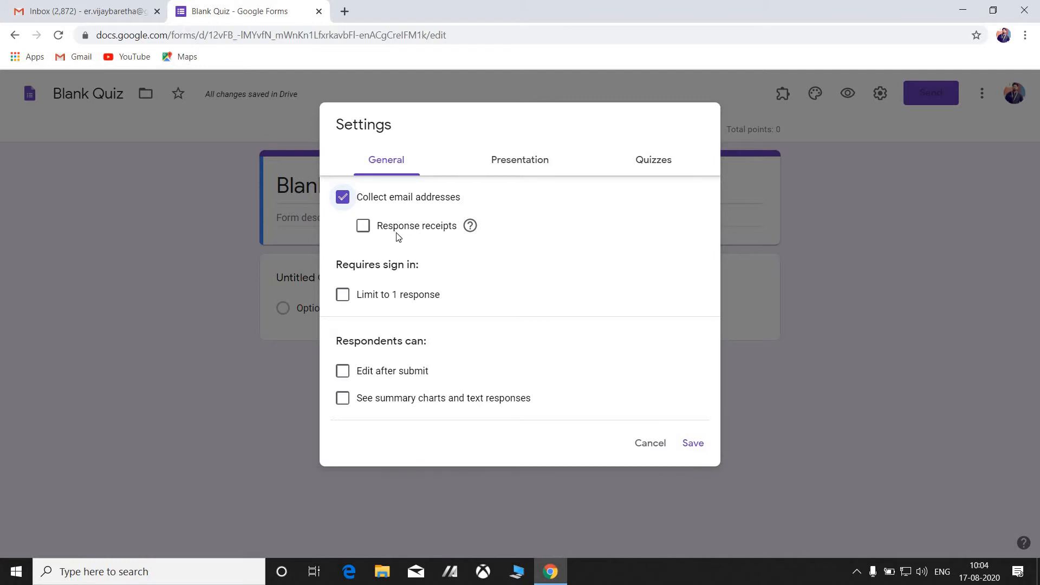
click(343, 296)
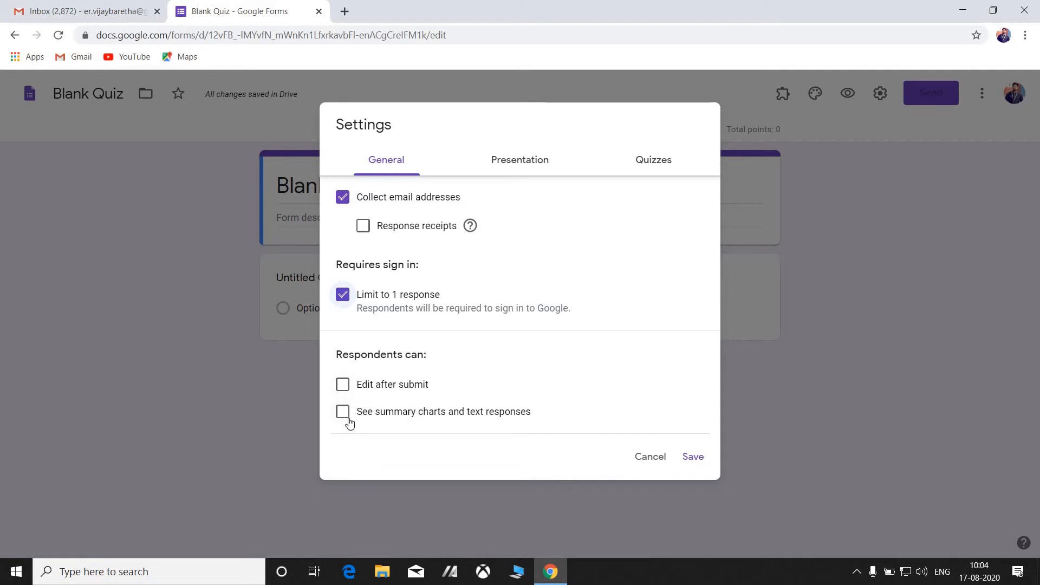
click(502, 166)
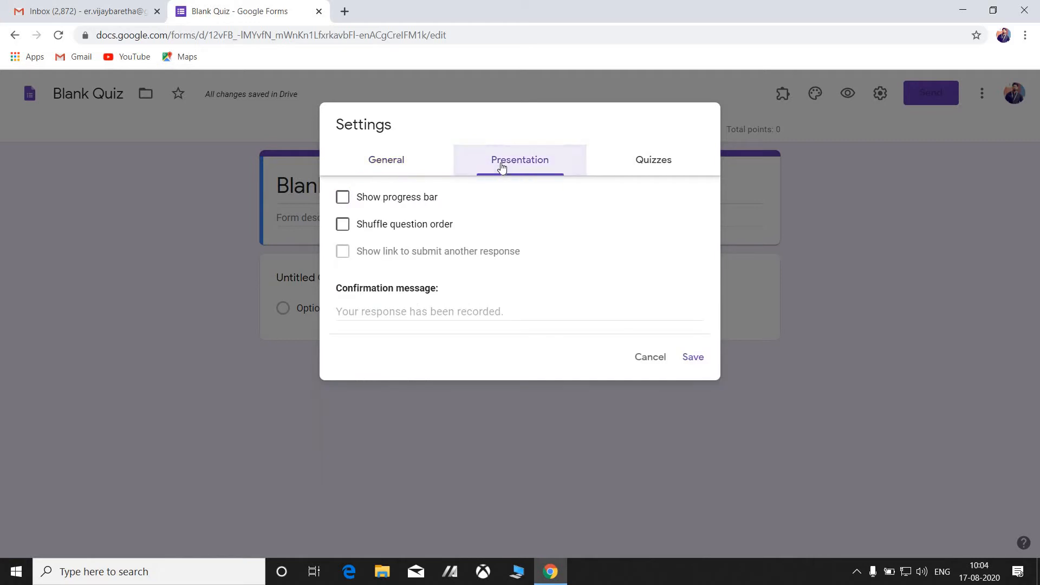
Turn on Show progress bar in the Presentation settings.
click(344, 198)
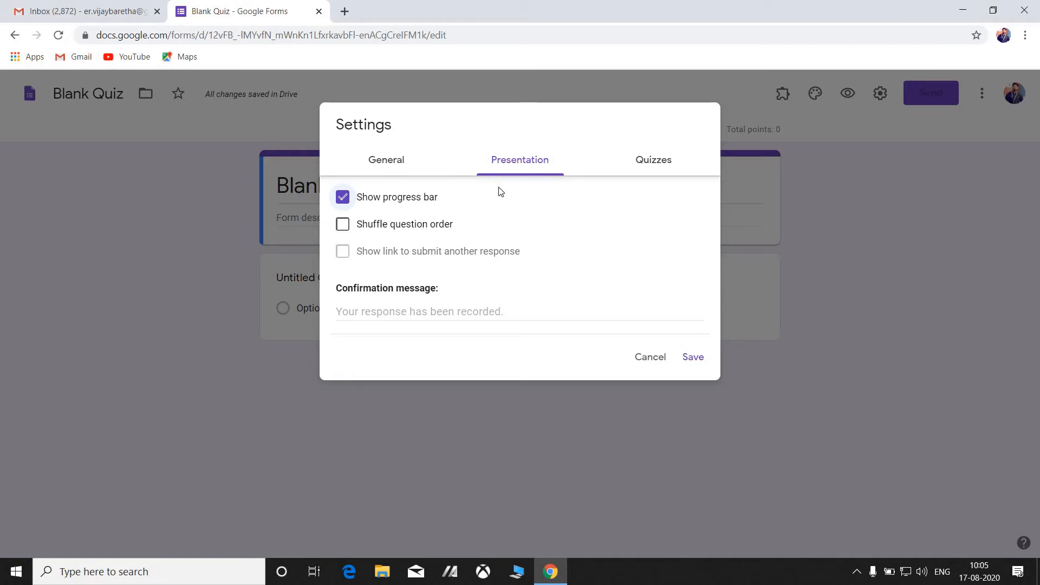
click(653, 162)
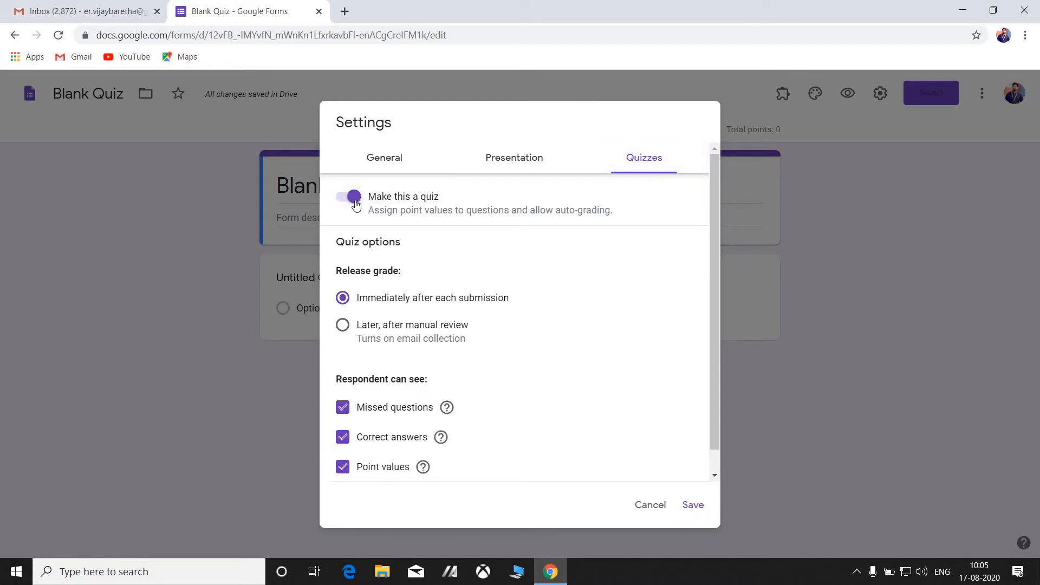
Keep quiz mode on, release grades later after manual review, and untick Correct answers.
click(354, 201)
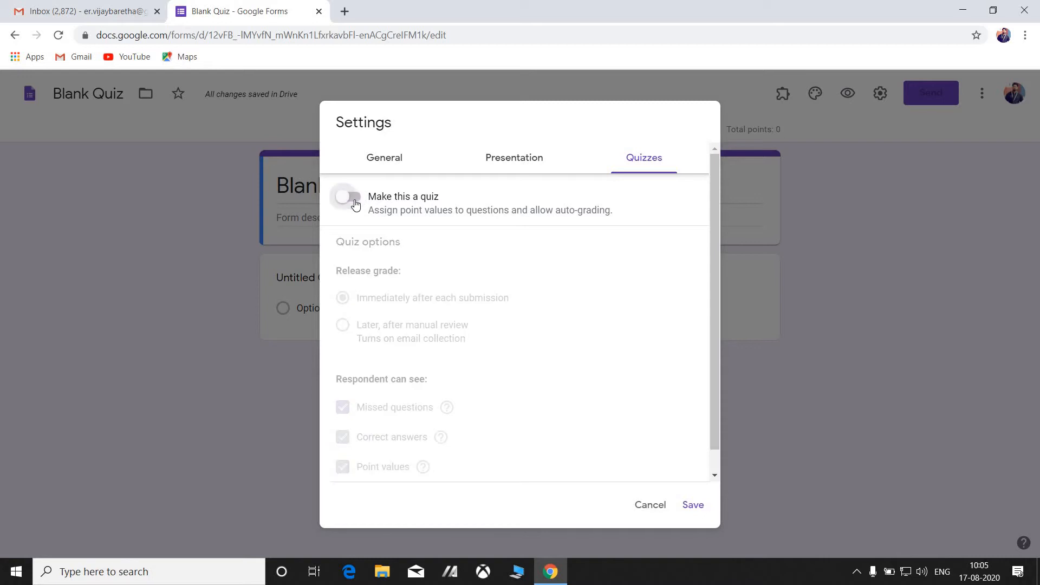
click(357, 201)
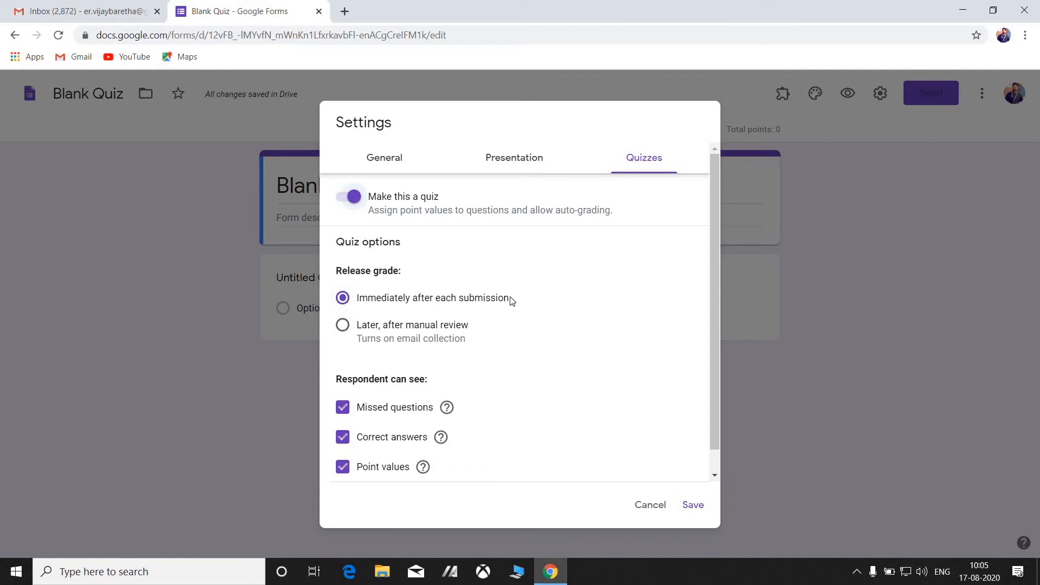
click(342, 326)
click(343, 437)
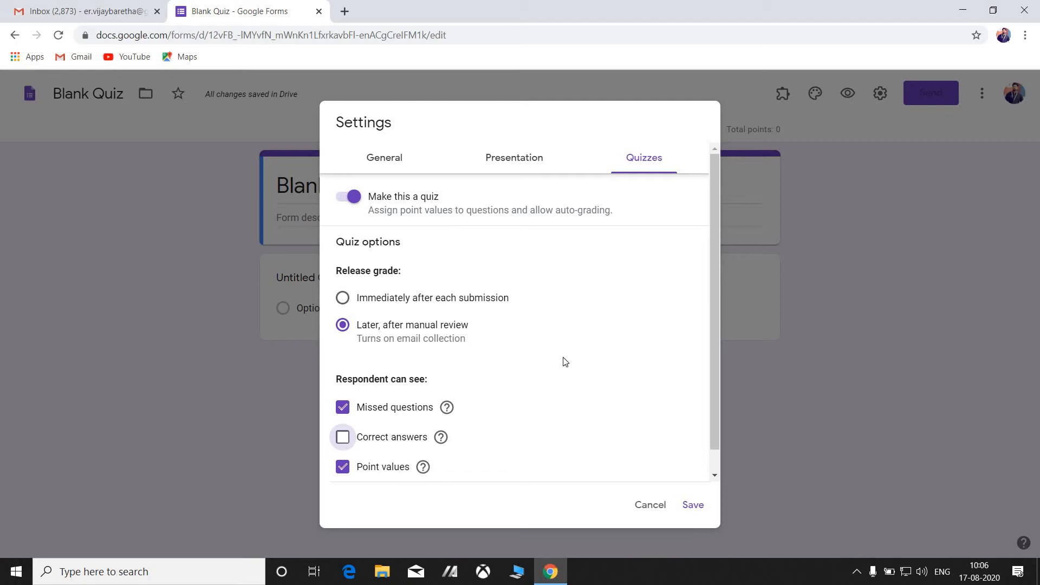
Save the quiz settings and retitle the form 'Unit Test-I(2020-21)'.
click(693, 505)
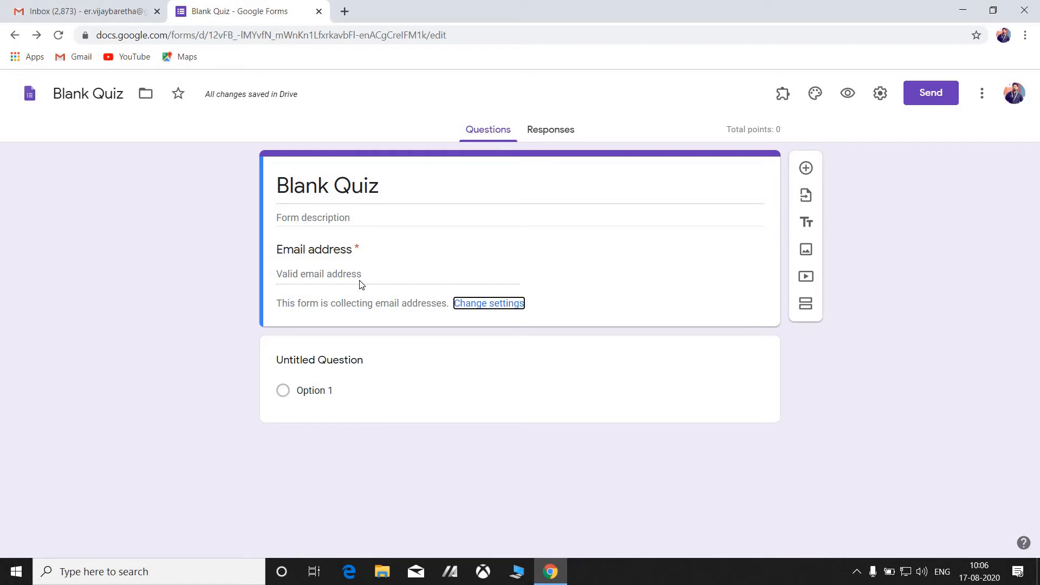
click(360, 281)
triple_click(384, 198)
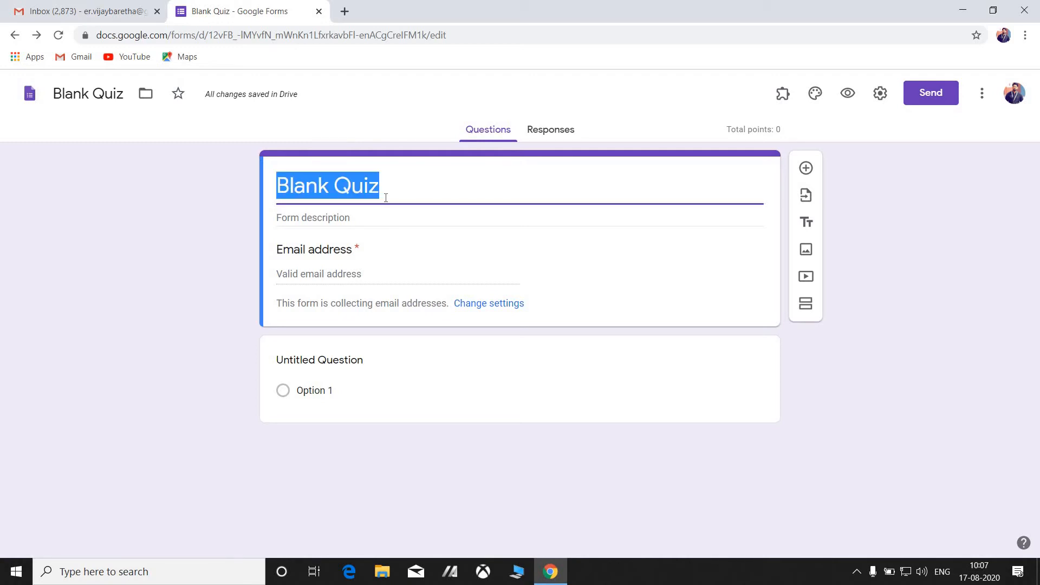
key(BackSpace)
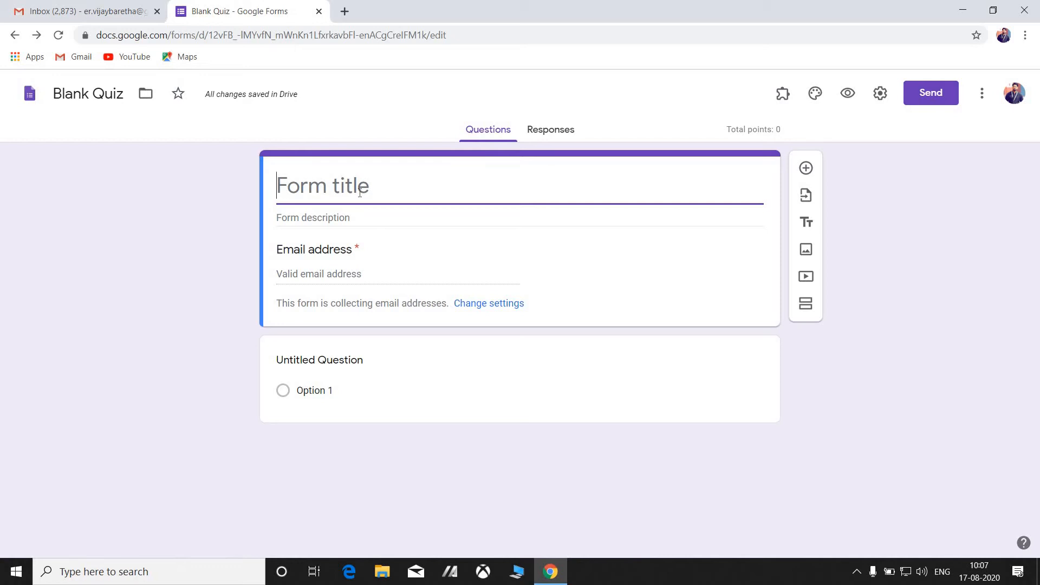
text(UNIT)
key(BackSpace)
key(BackSpace)
key(BackSpace)
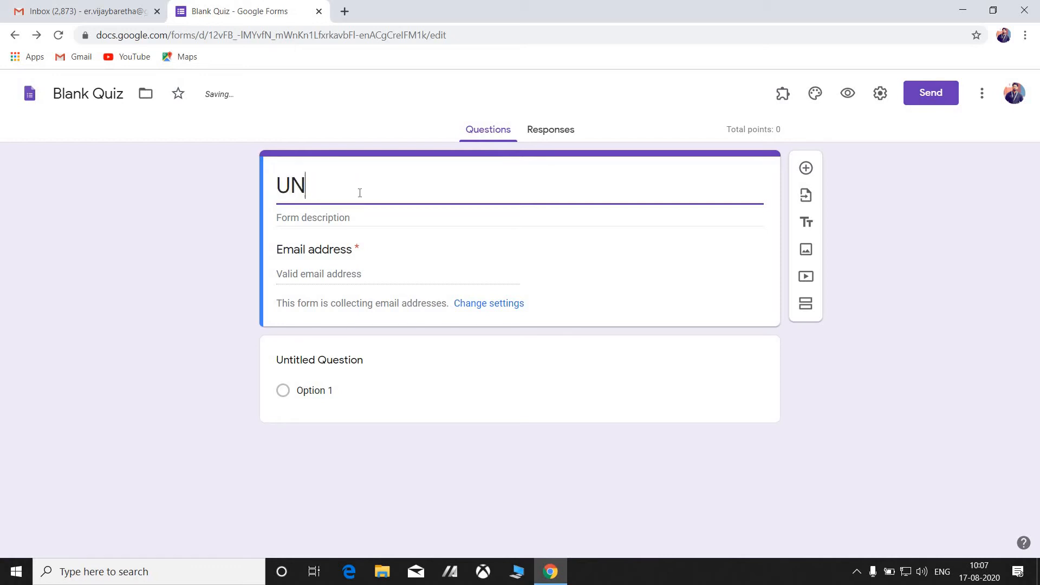
text(nit Test-I(2020)
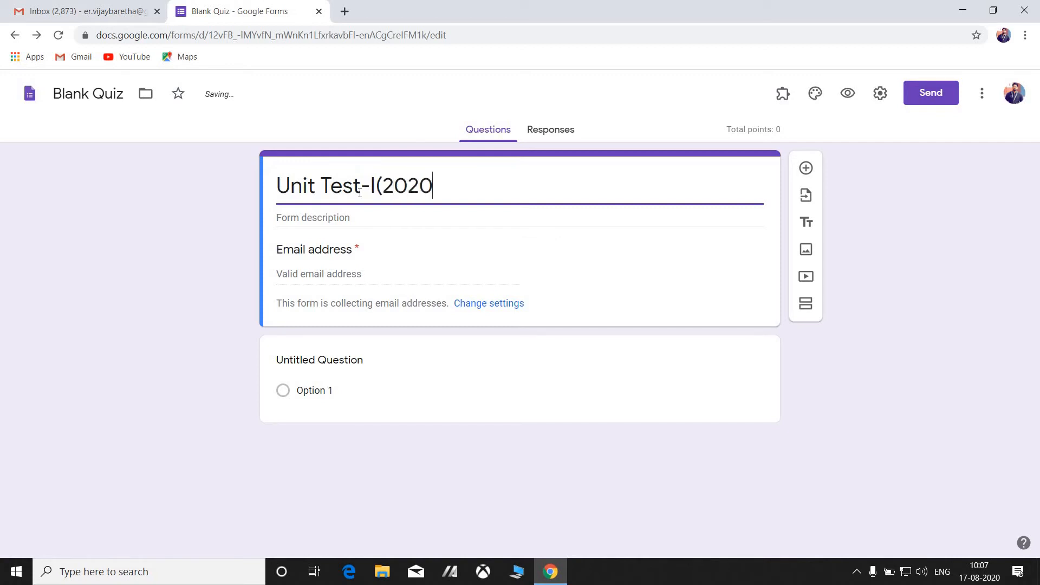
text(-21))
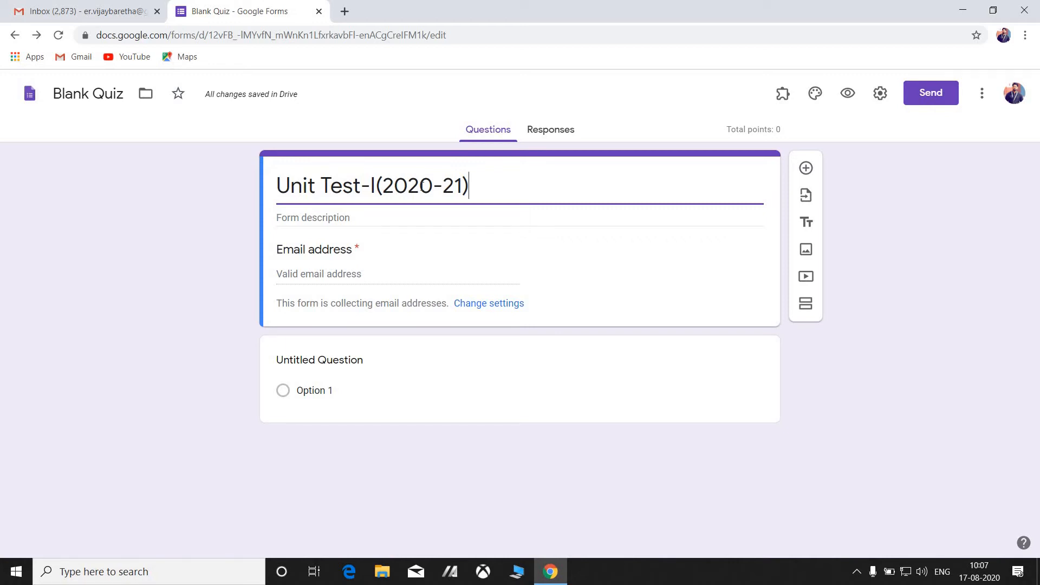
Write the description 'Class-9A' with 'Subject-Computer' on a second line.
click(368, 213)
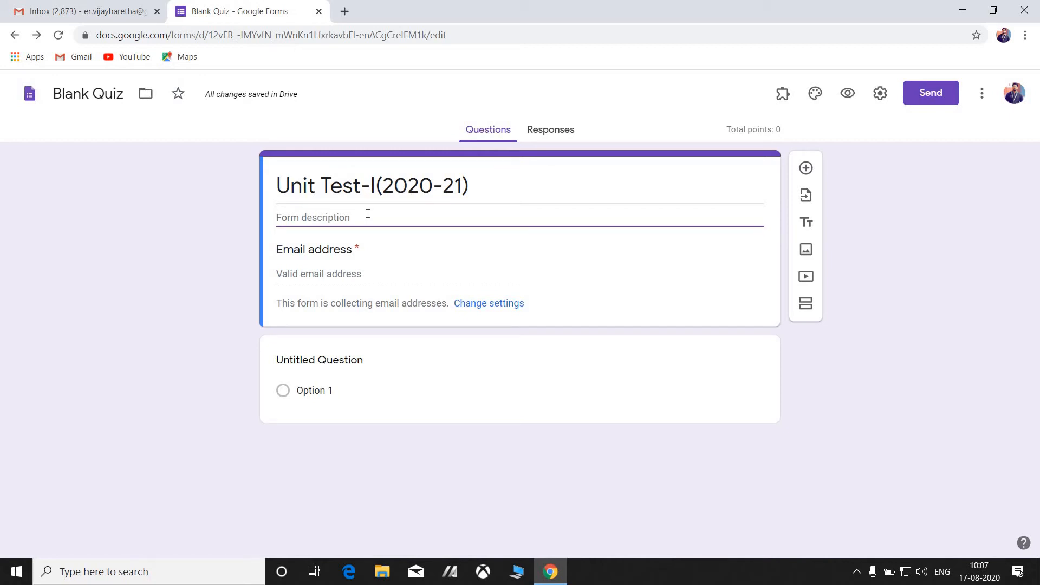
text(Su)
key(BackSpace)
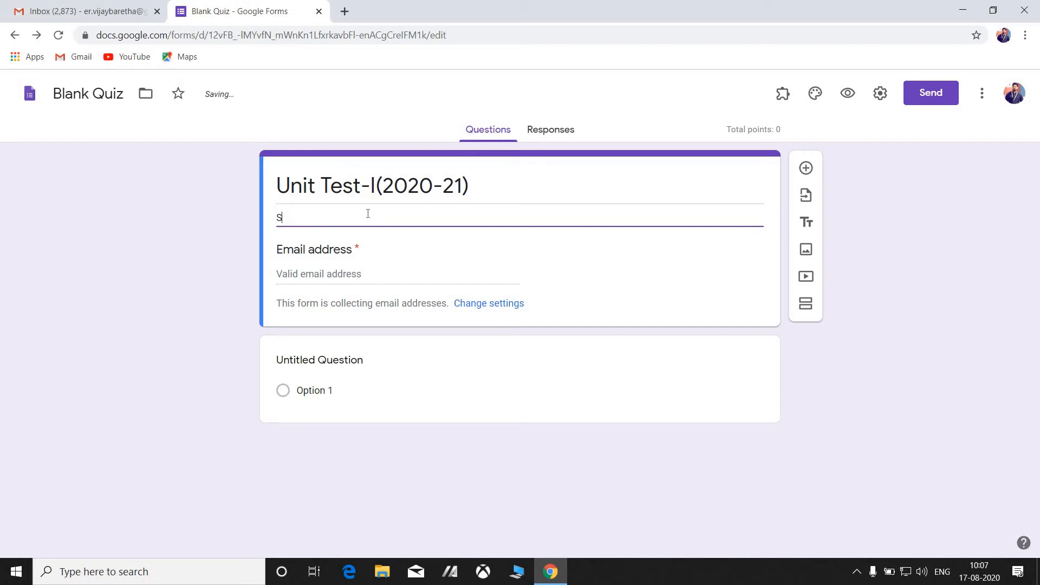
key(BackSpace)
text(Class)
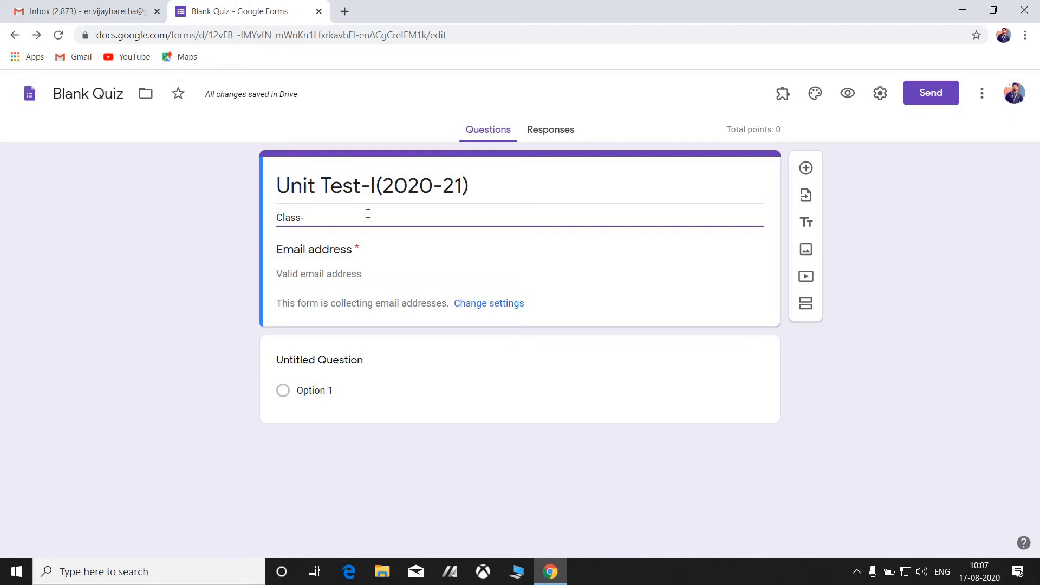
text(-9A)
key(Return)
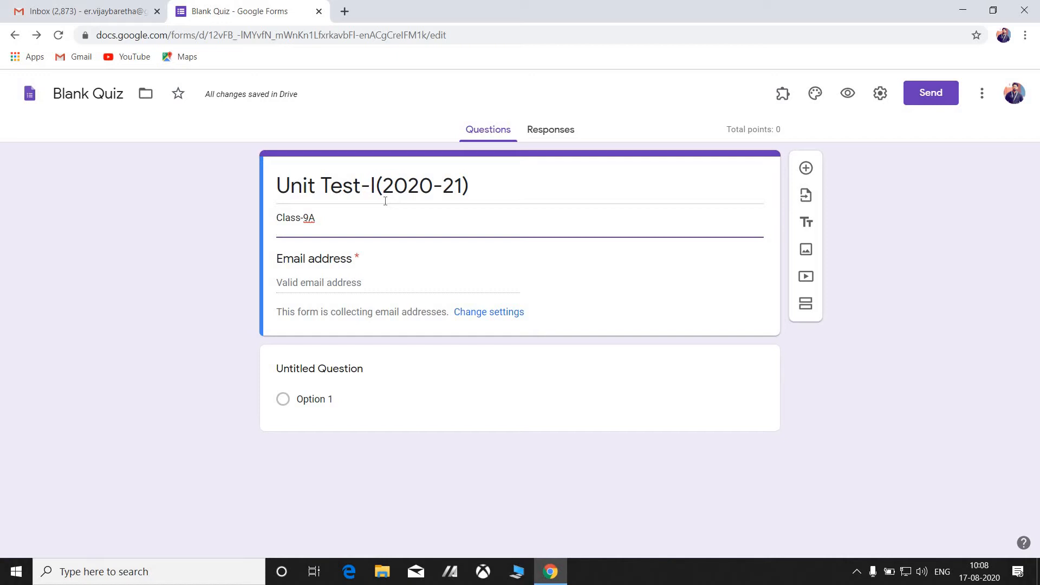
text(Subject)
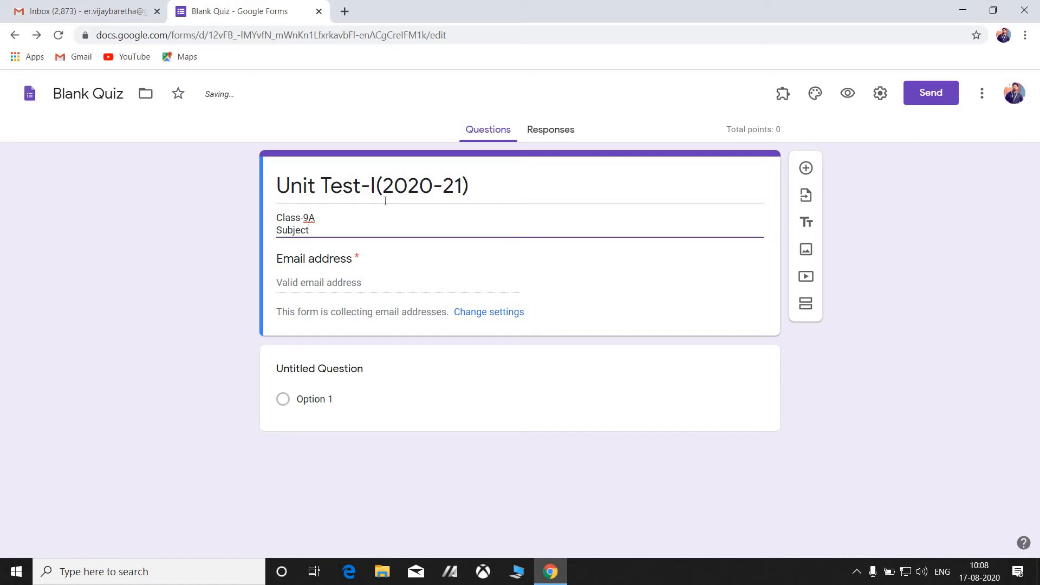
text(-C)
text(omputer)
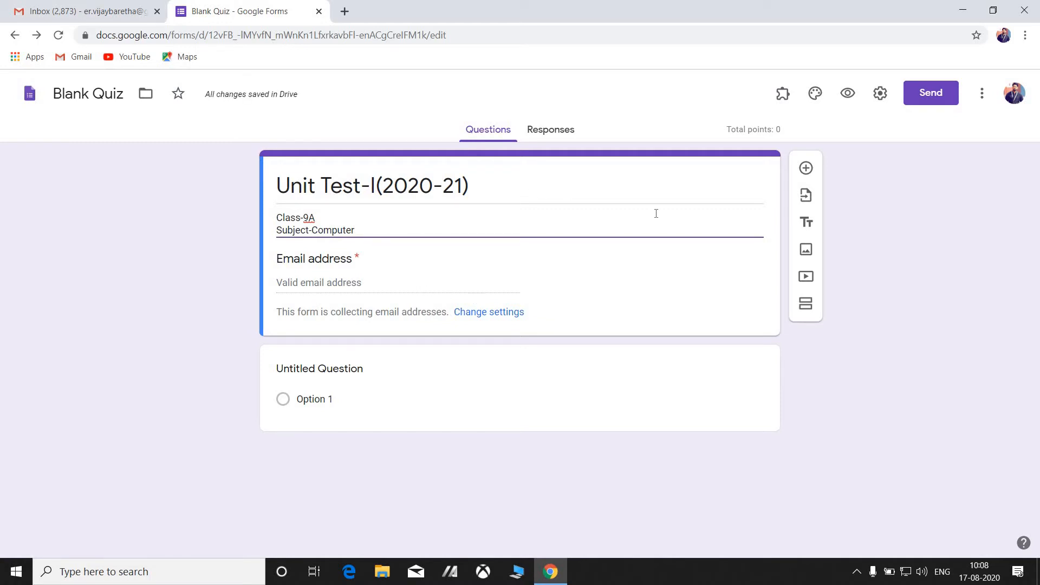
click(631, 302)
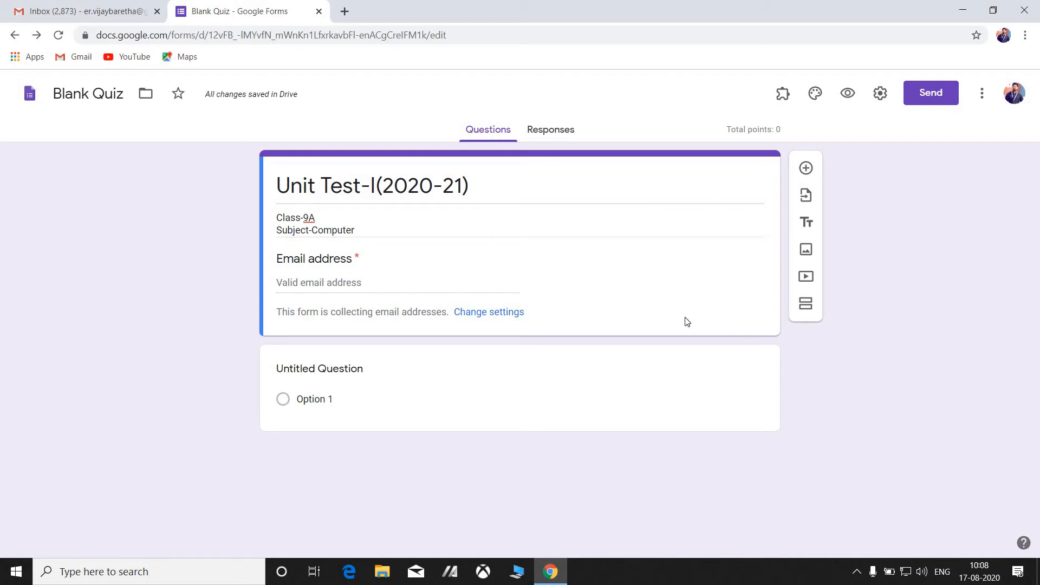
Title the first question 'Name-' and set its type to Short answer.
click(315, 377)
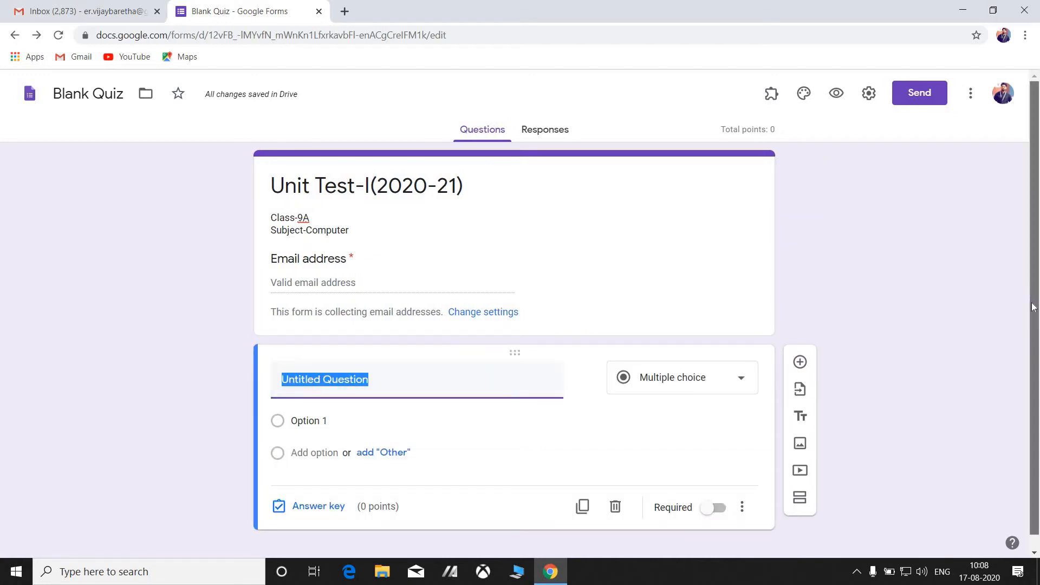
scroll(1035, 254, down, 1)
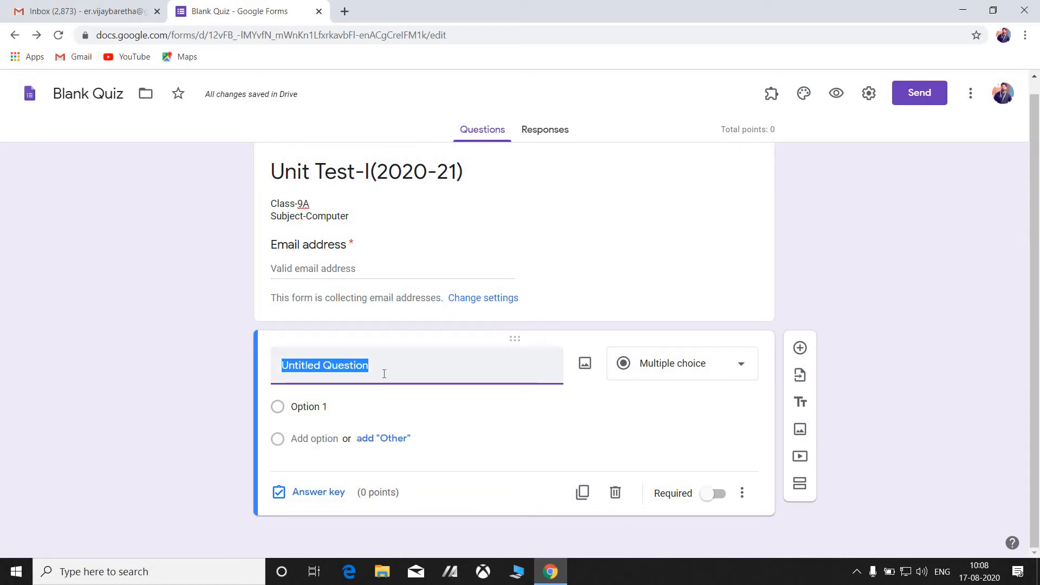
text(Name-)
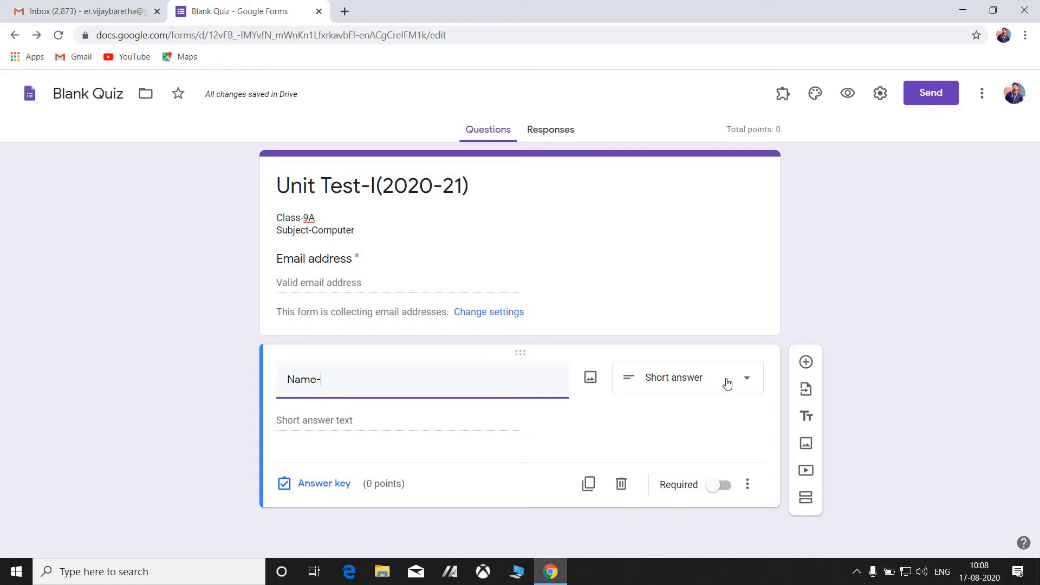
click(751, 394)
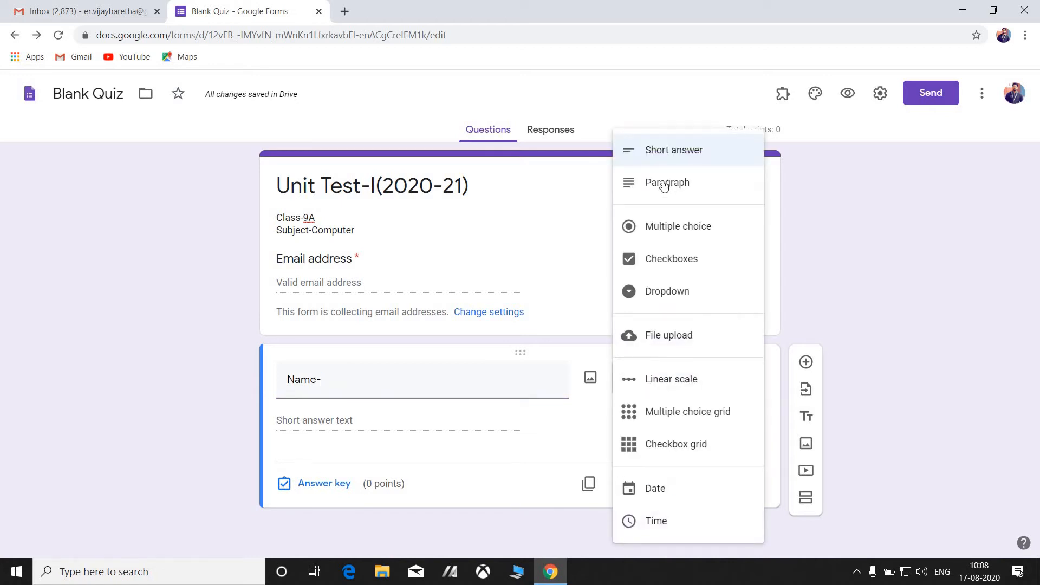
click(673, 152)
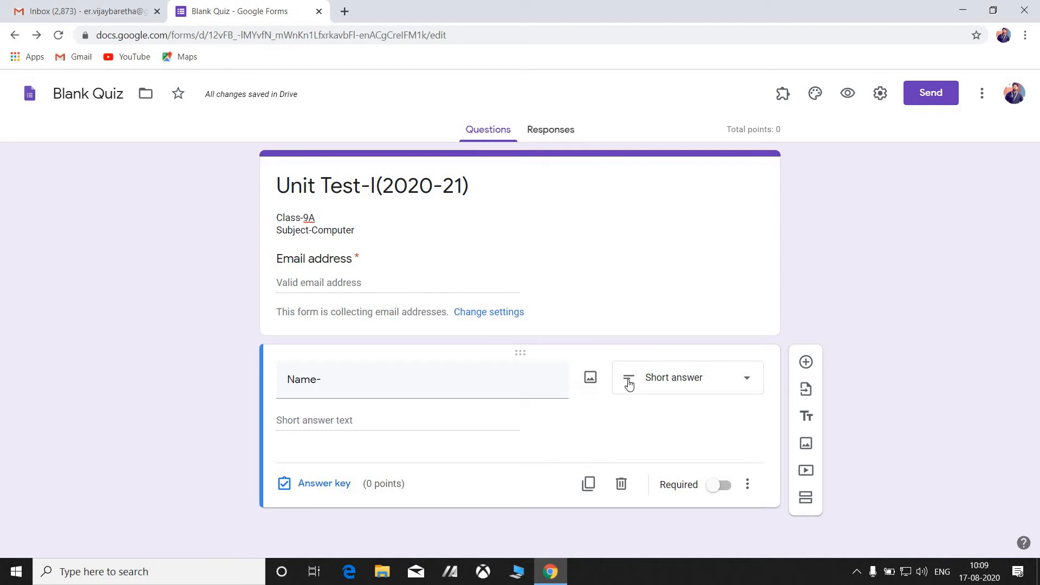
click(754, 377)
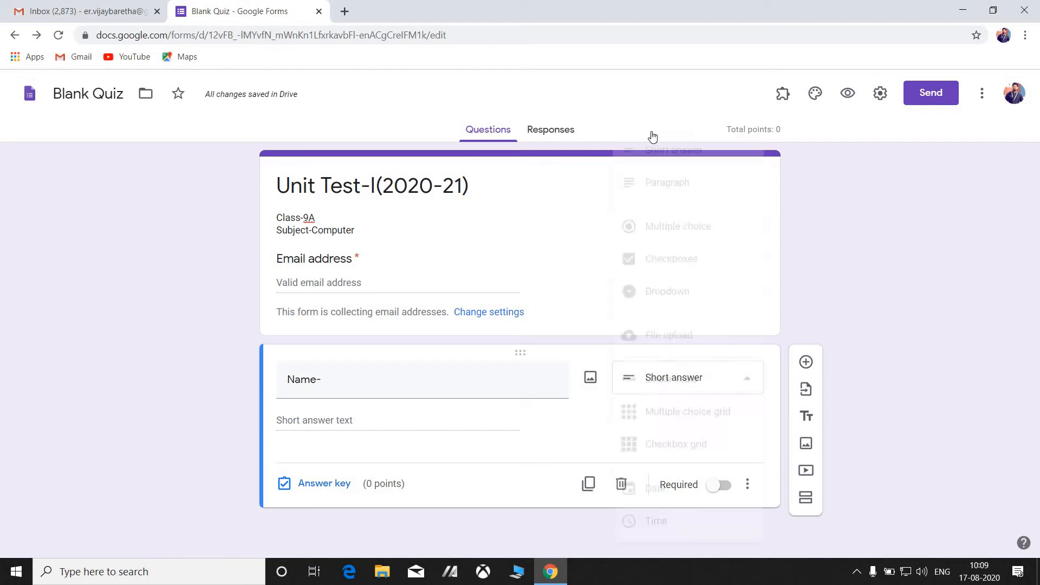
click(645, 156)
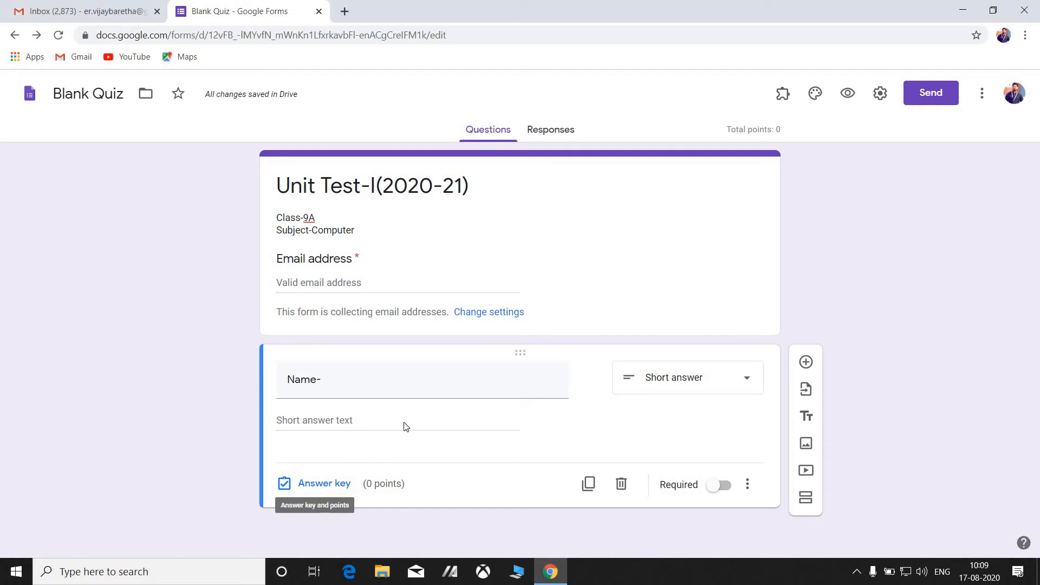
Make the Name- question required and add a new question below it.
click(727, 489)
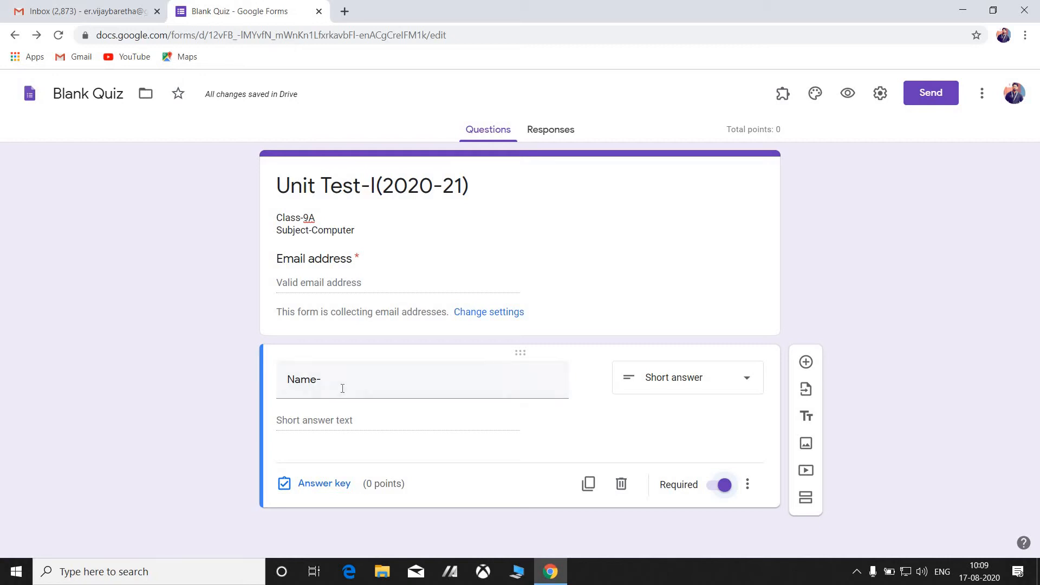
mouse_move(341, 392)
click(805, 363)
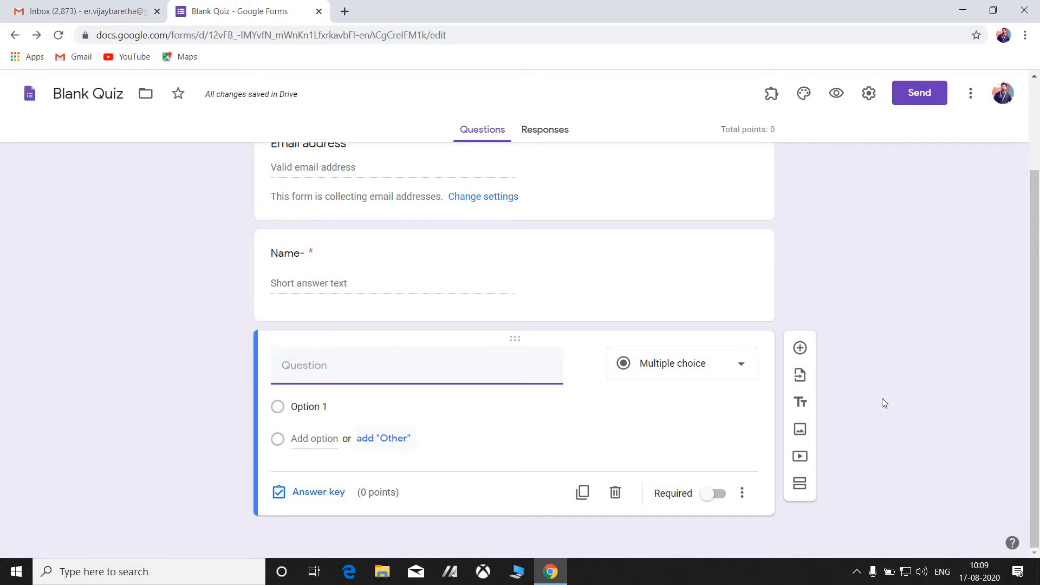
Title the question 'Class & Section' and change its first option to 9A.
scroll(1036, 335, up, 2)
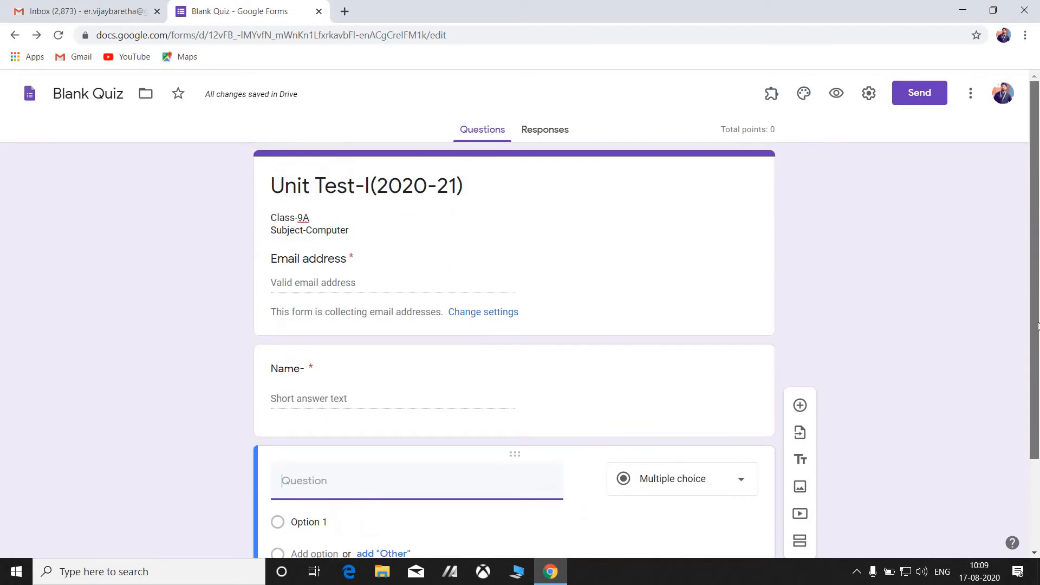
scroll(1036, 325, down, 2)
text(Class )
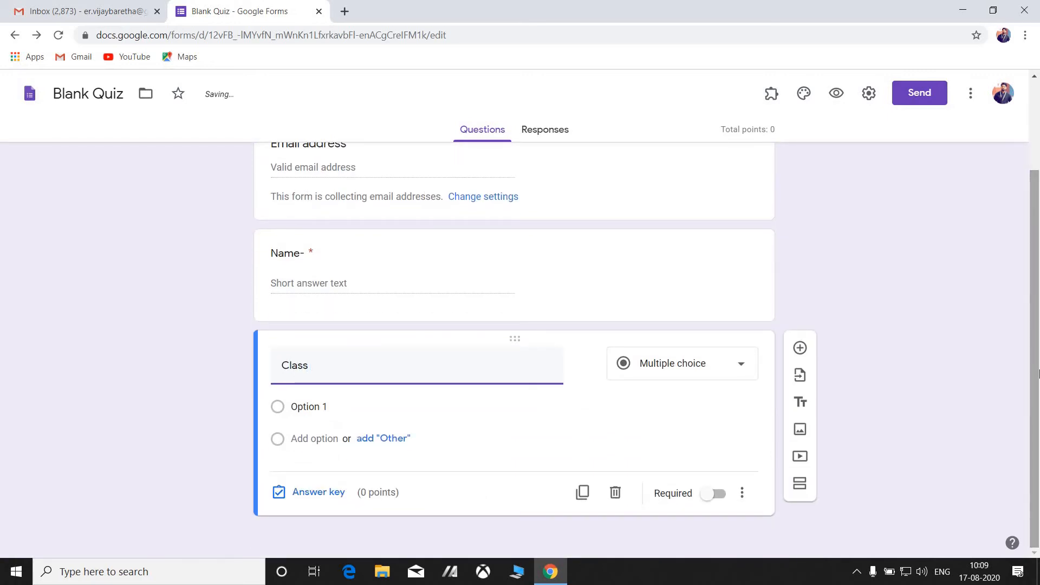
text(& Sec)
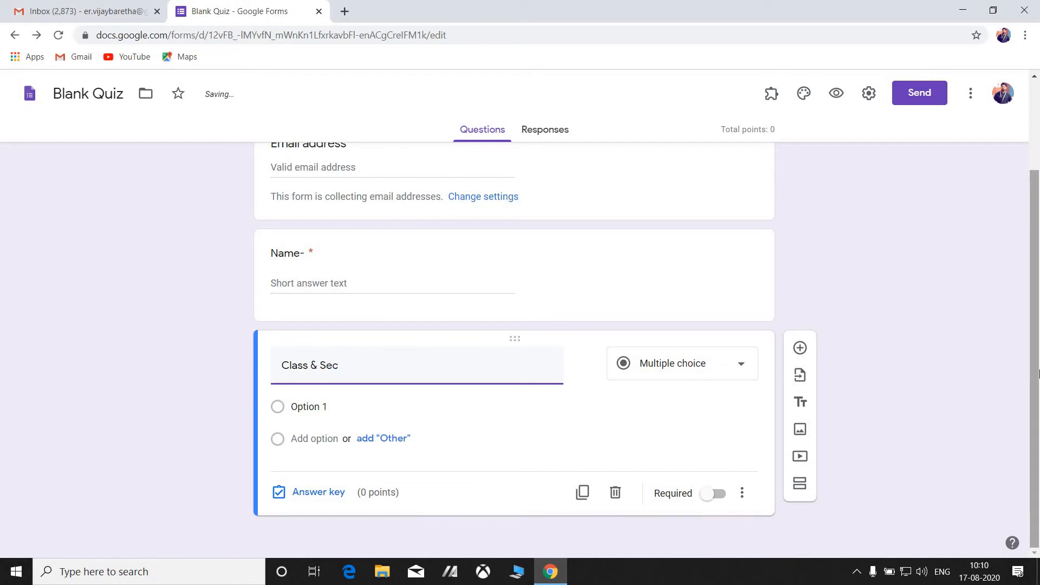
text(tion)
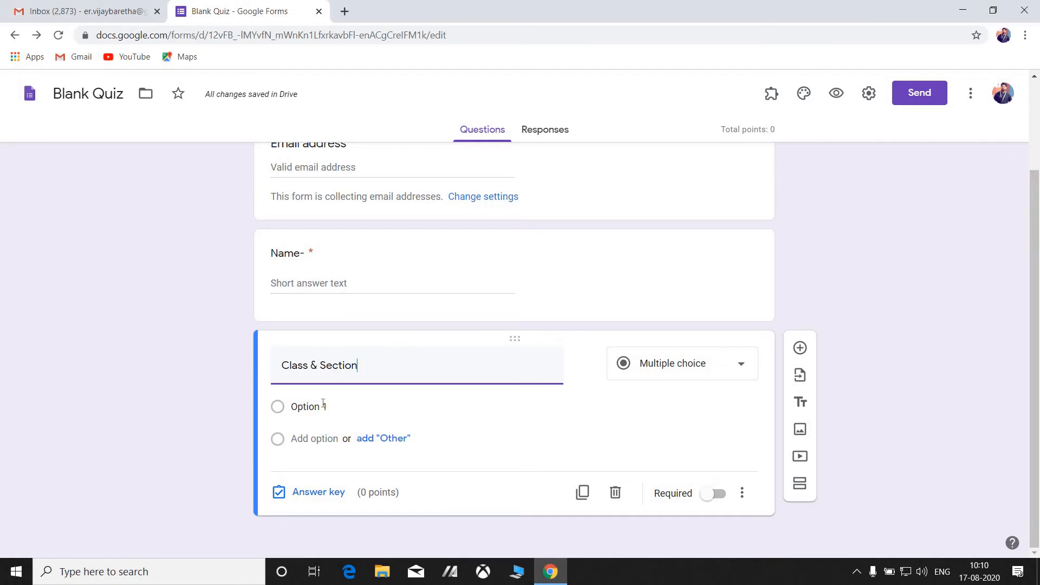
click(301, 409)
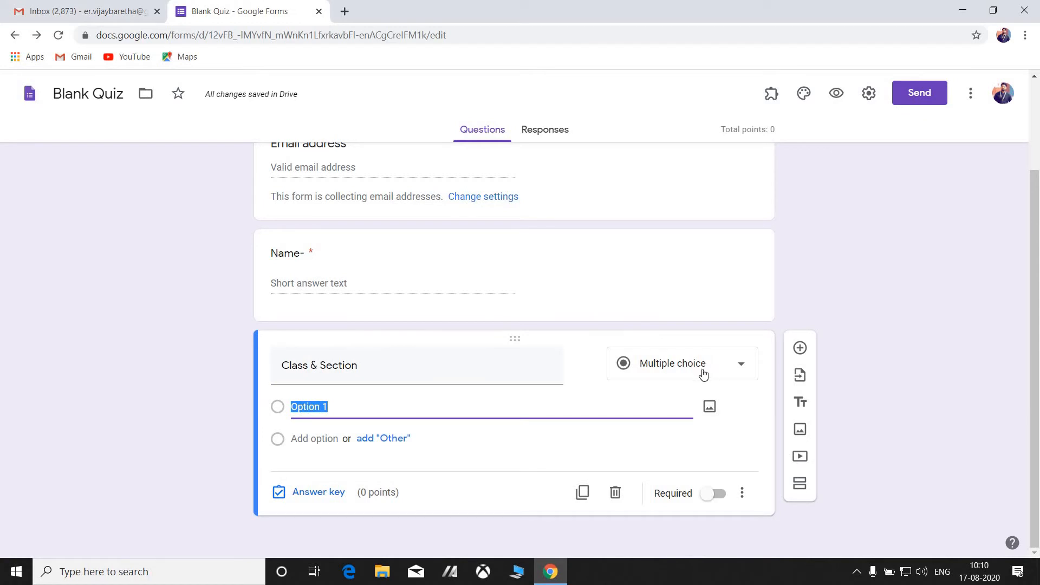
text(9A)
Glance at the Responses tab, then make the Class & Section question required.
mouse_move(486, 368)
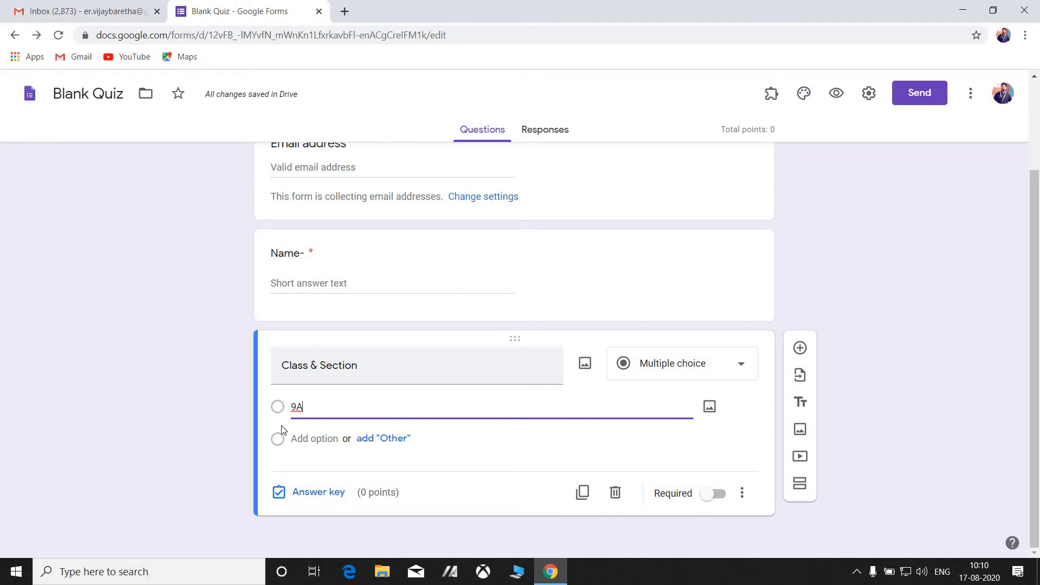
click(535, 134)
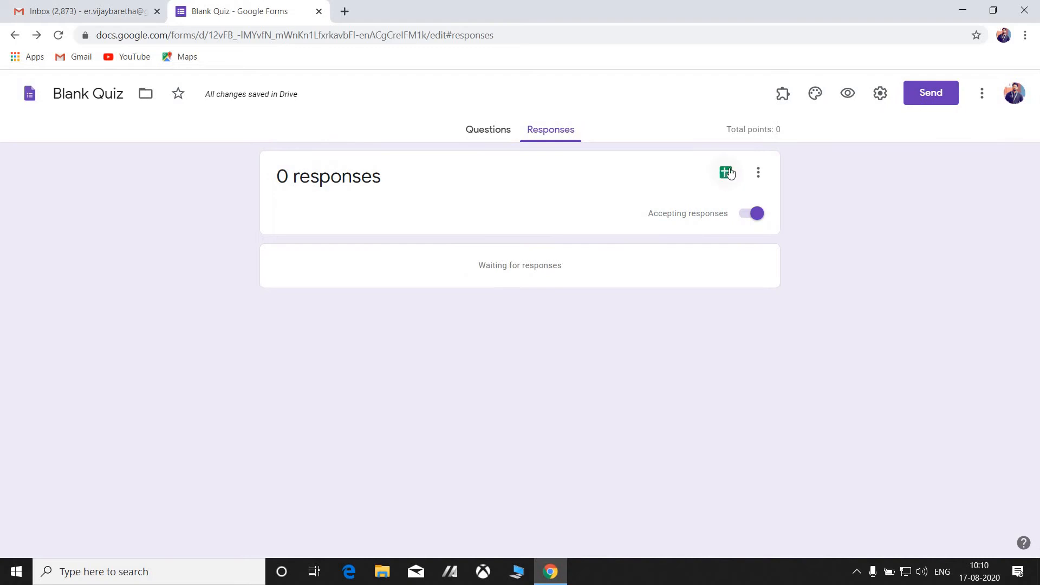
click(487, 133)
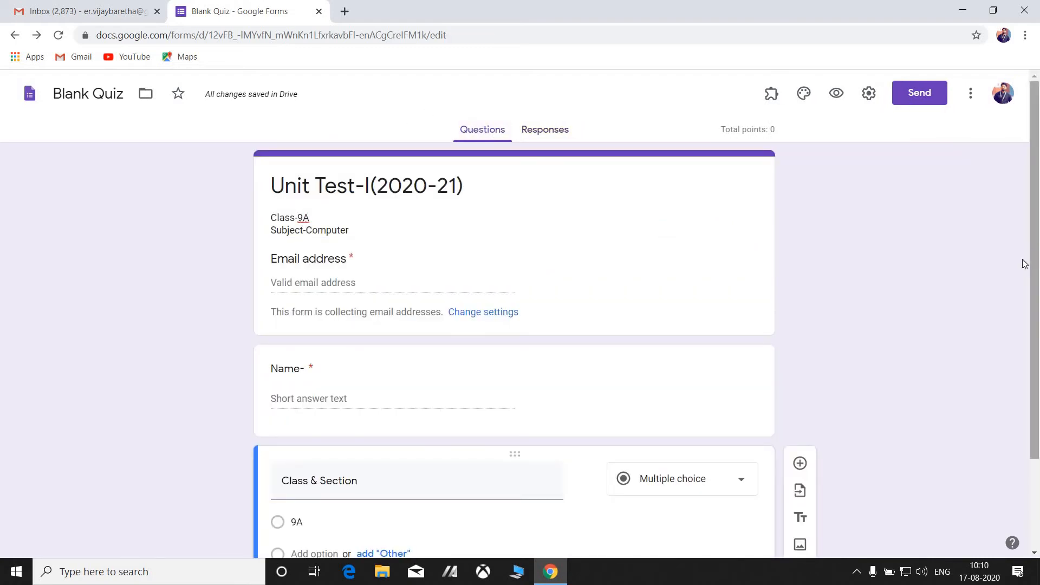
scroll(1038, 264, down, 3)
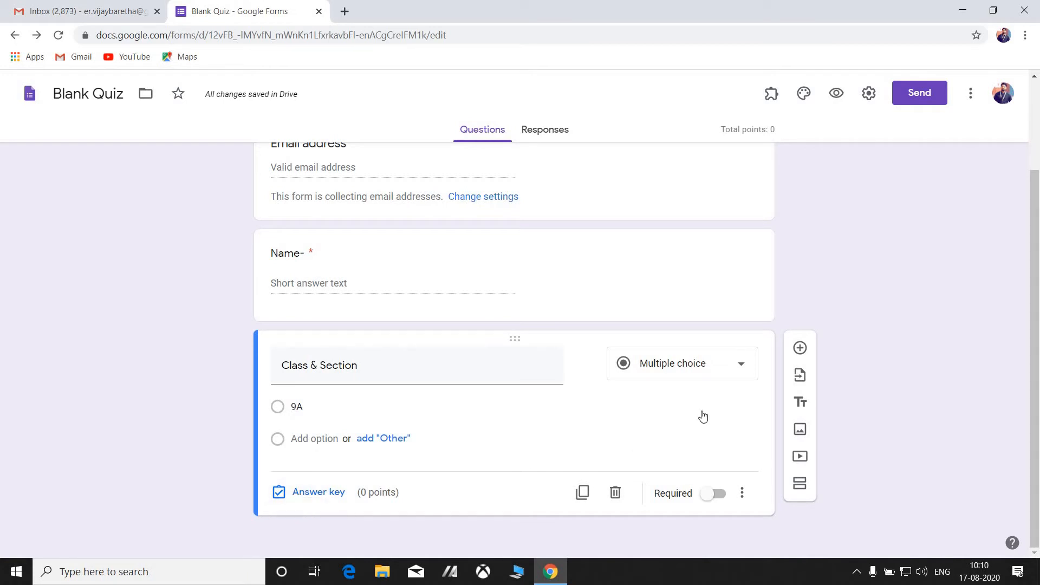
click(718, 493)
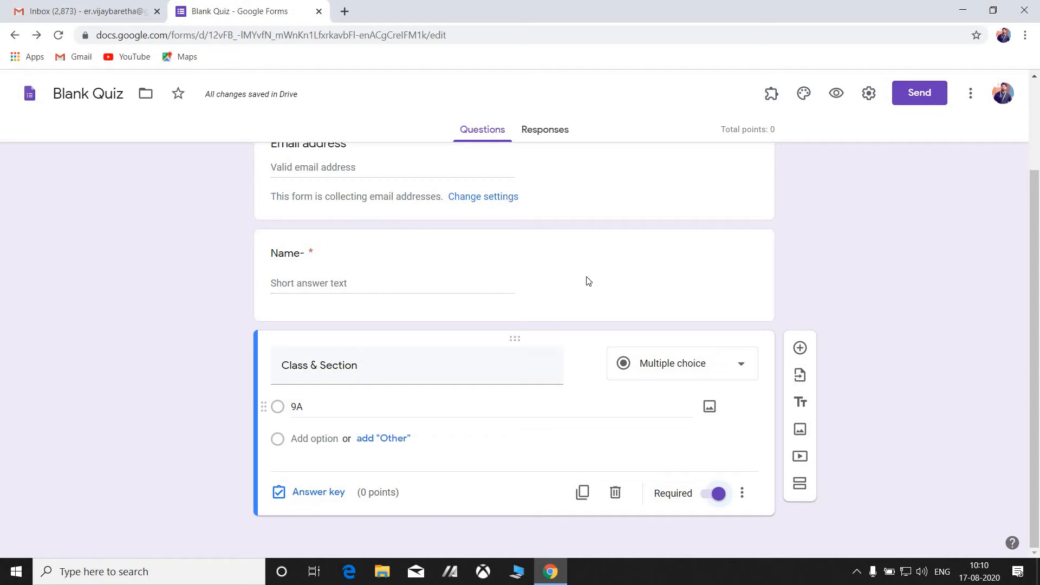
drag(1034, 200, 1034, 114)
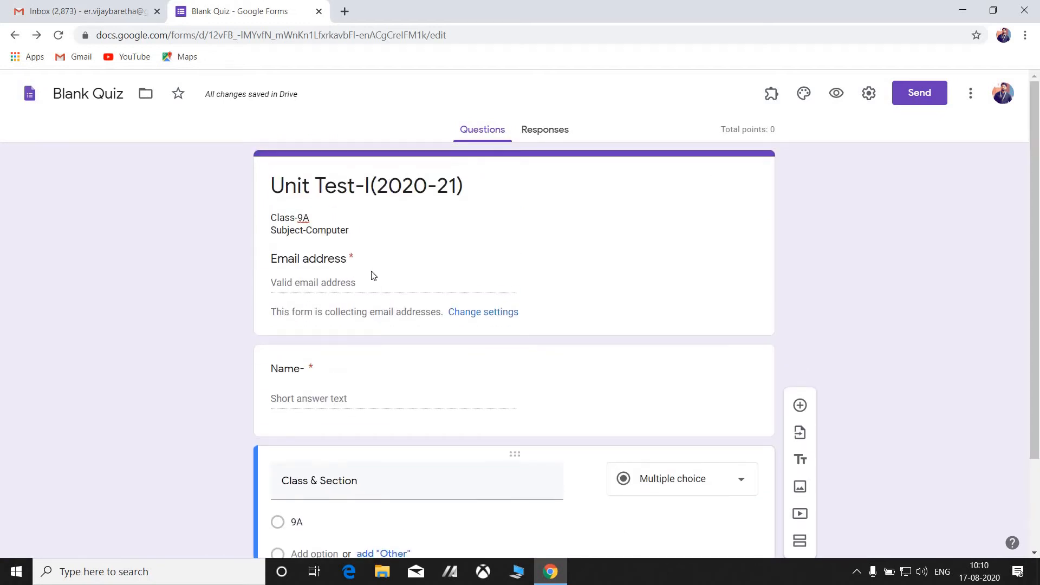
scroll(1034, 295, down, 3)
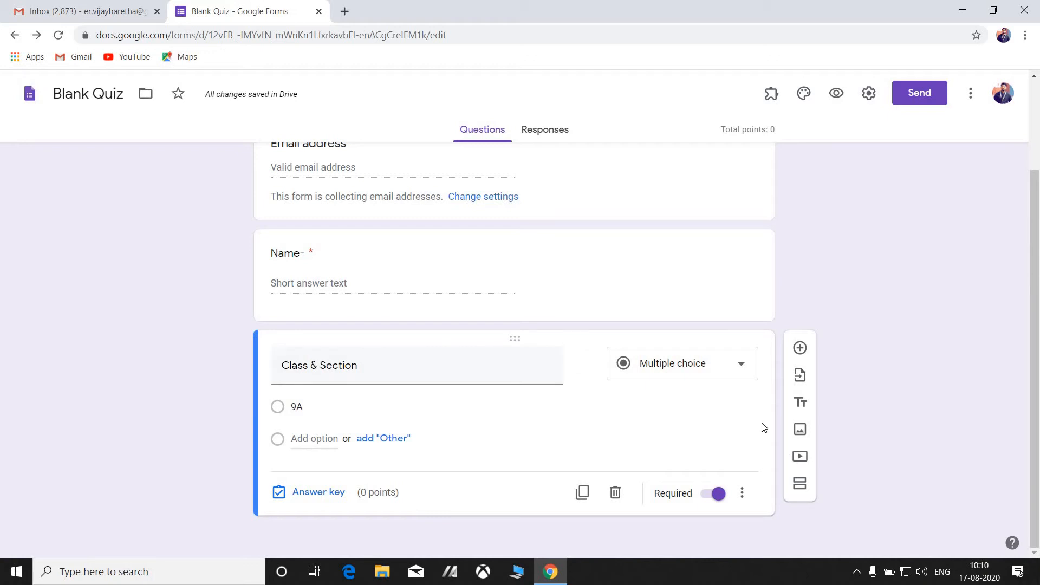
Add a required short-answer question titled 'Admission No' after Class & Section.
click(800, 348)
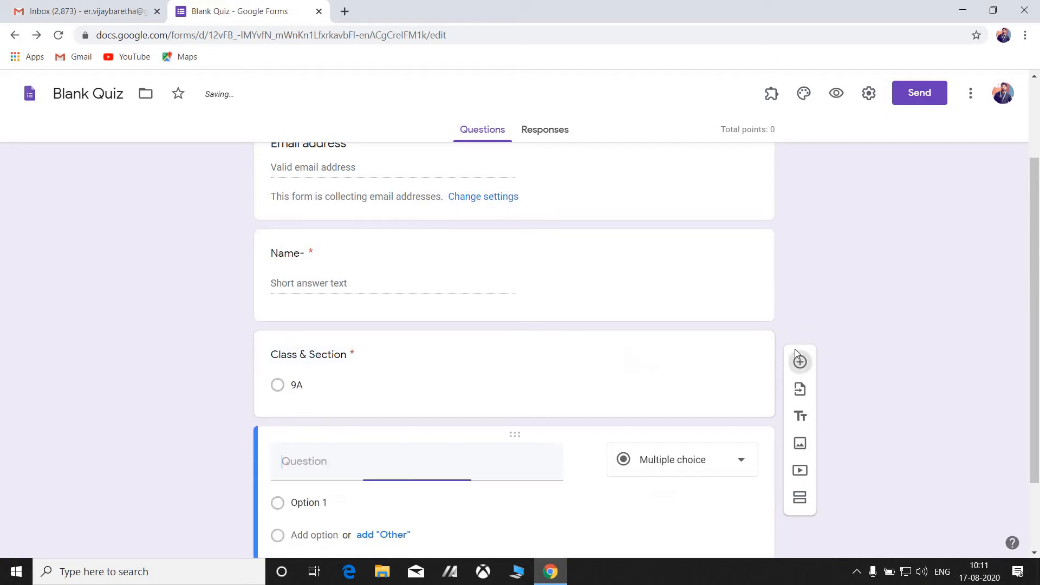
text(Ad)
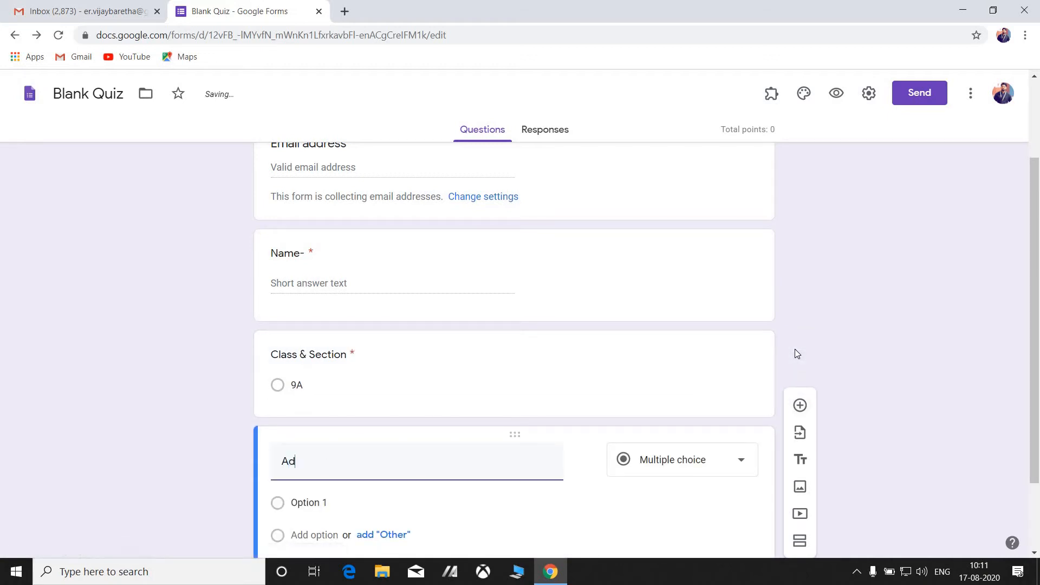
text(mission No)
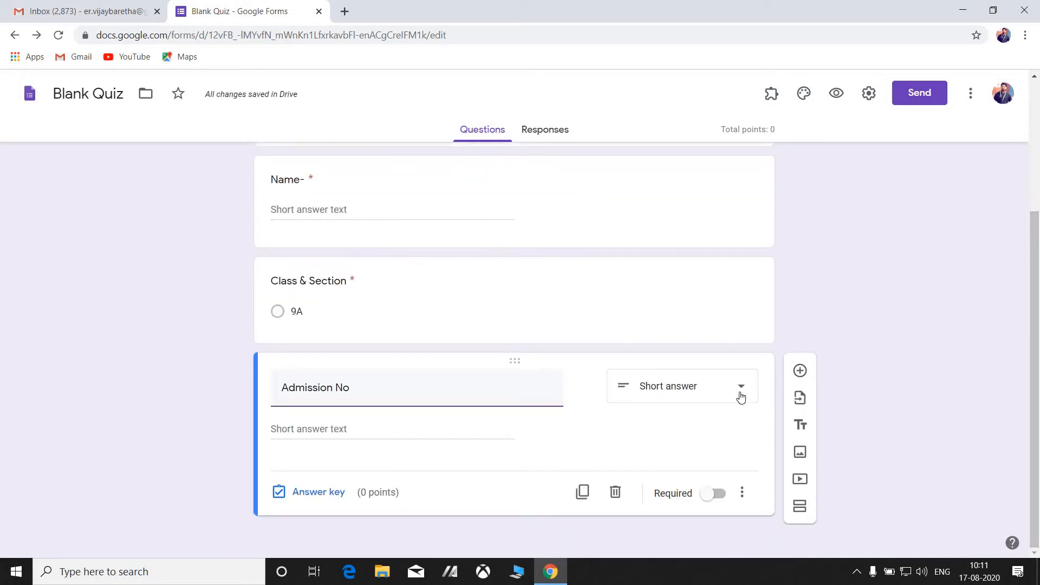
click(741, 394)
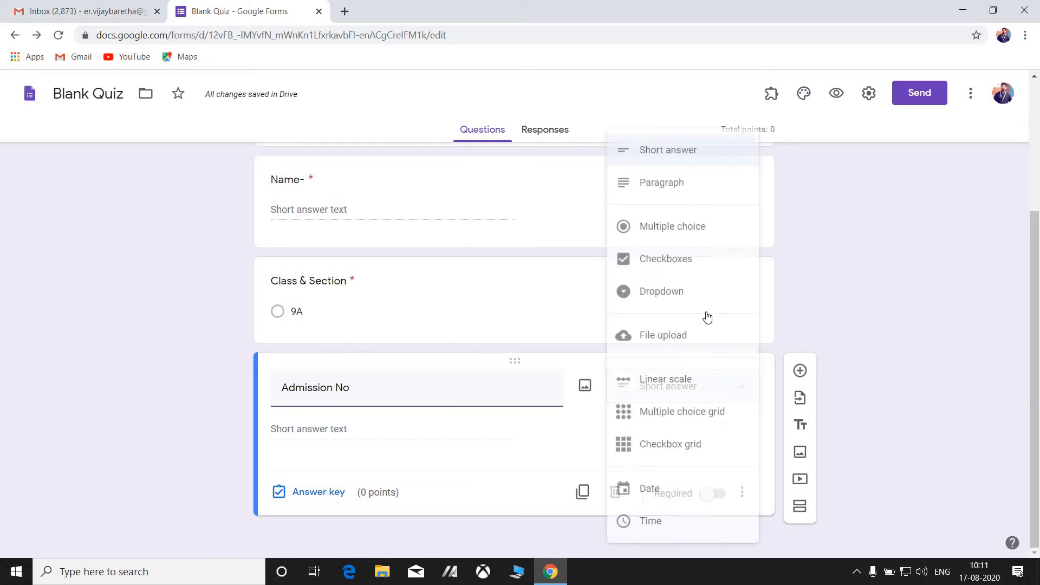
click(685, 156)
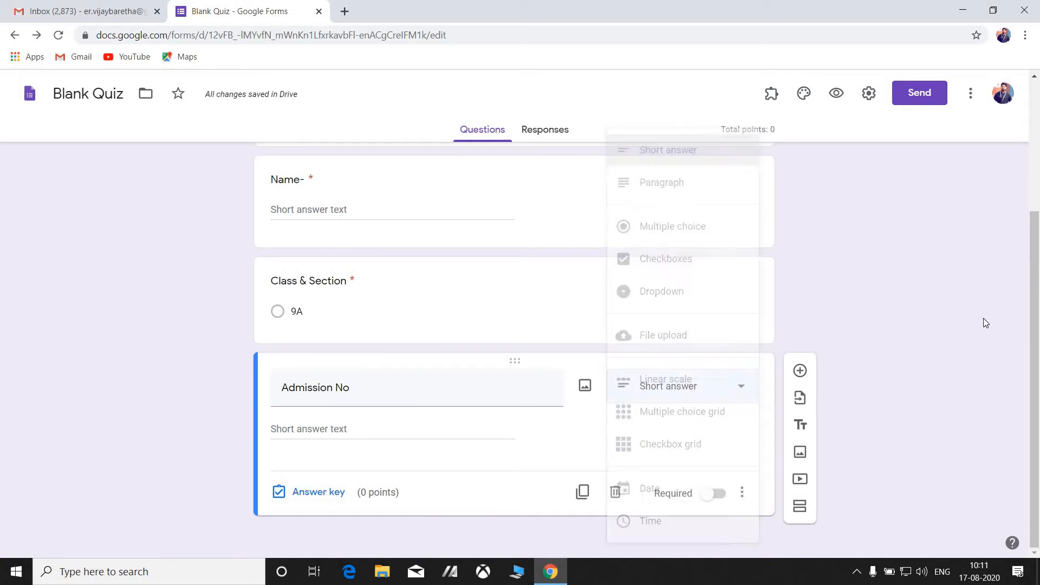
click(716, 493)
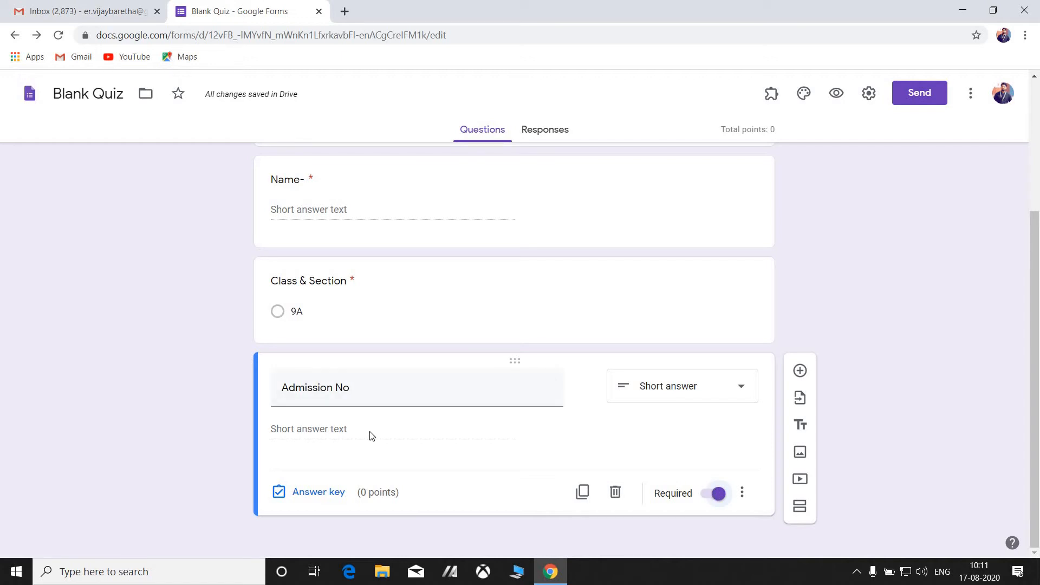
scroll(1036, 238, up, 4)
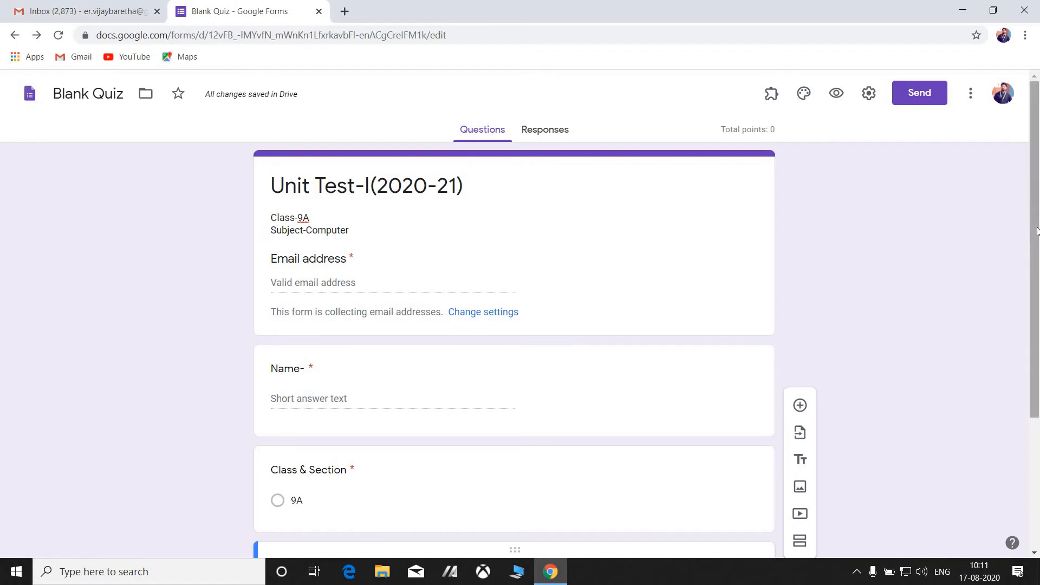
scroll(1037, 333, down, 3)
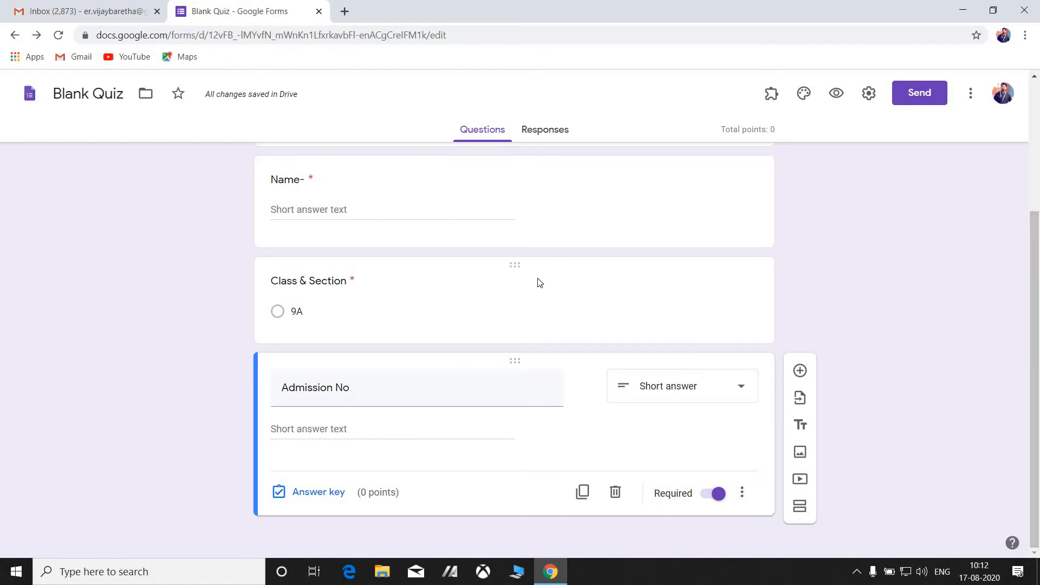
Add a new section headed 'Choose the correct answer from the following questions:'.
click(800, 506)
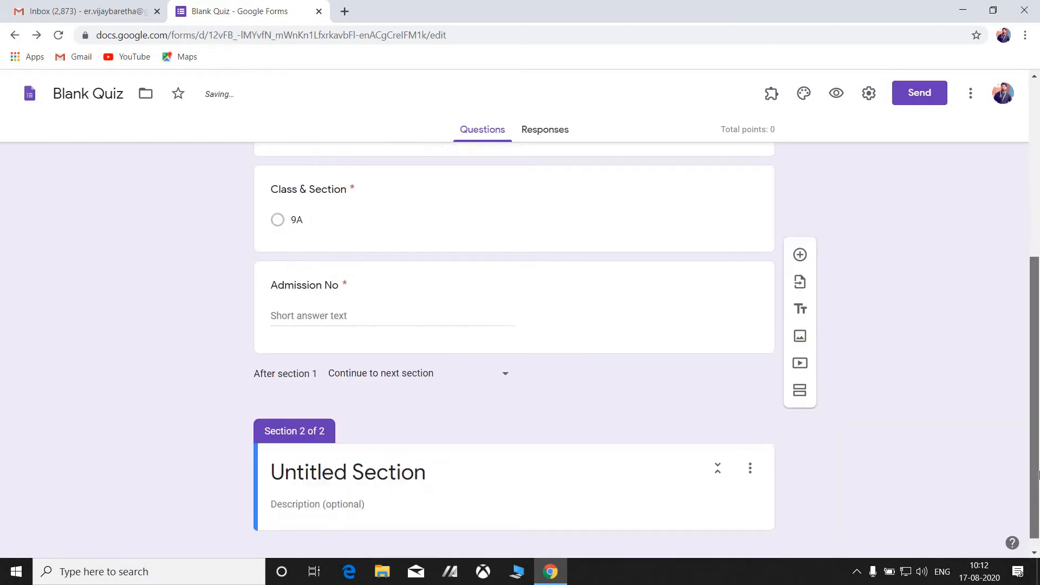
click(388, 461)
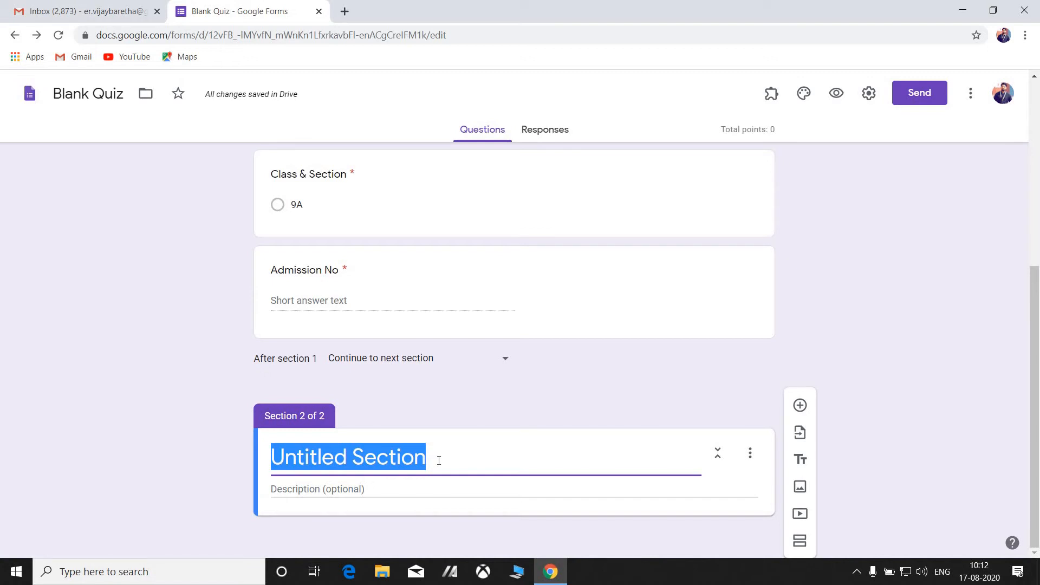
text(C)
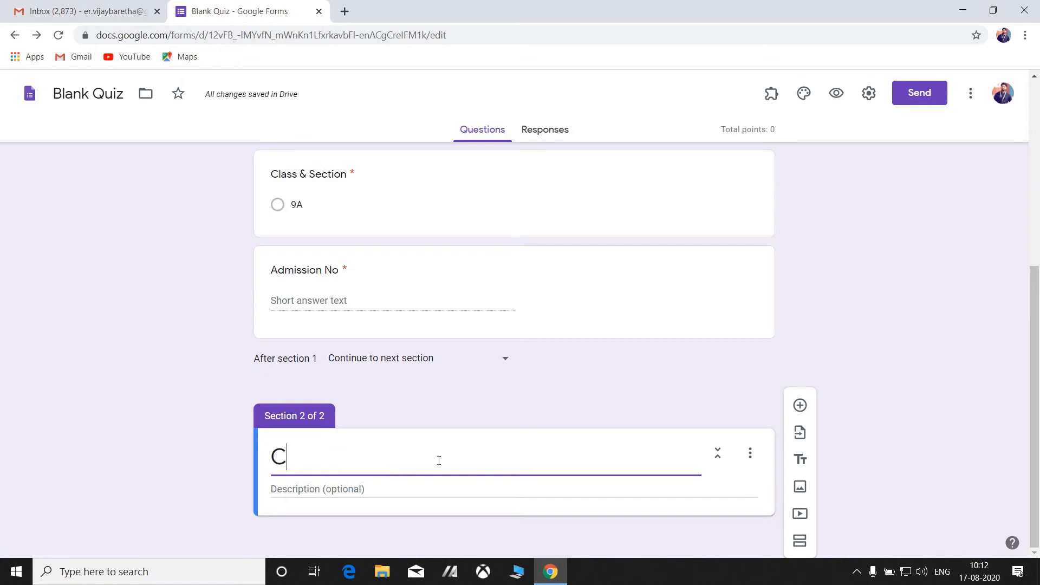
text(hoose th)
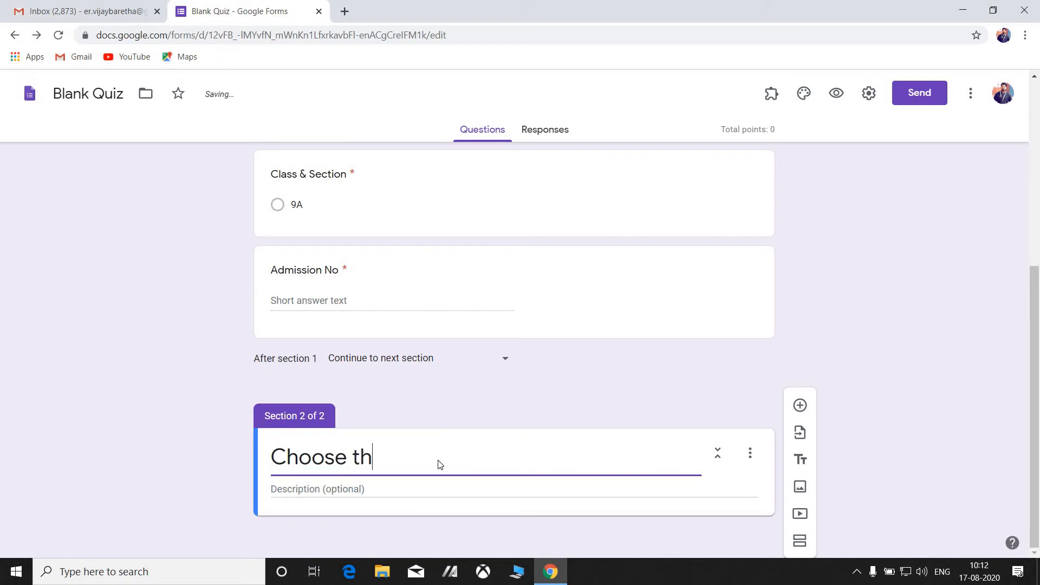
text(e correct answer)
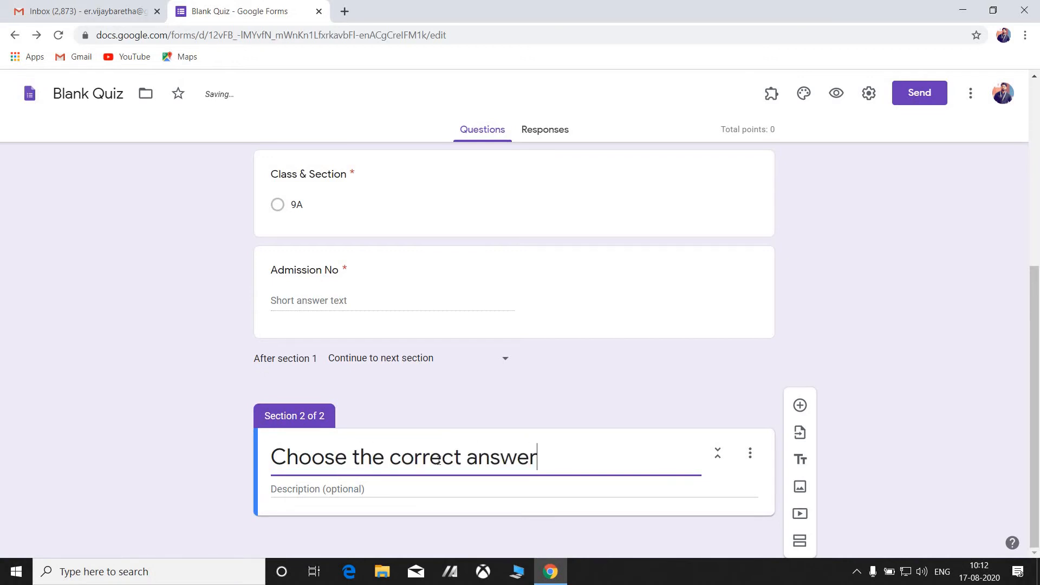
text( from )
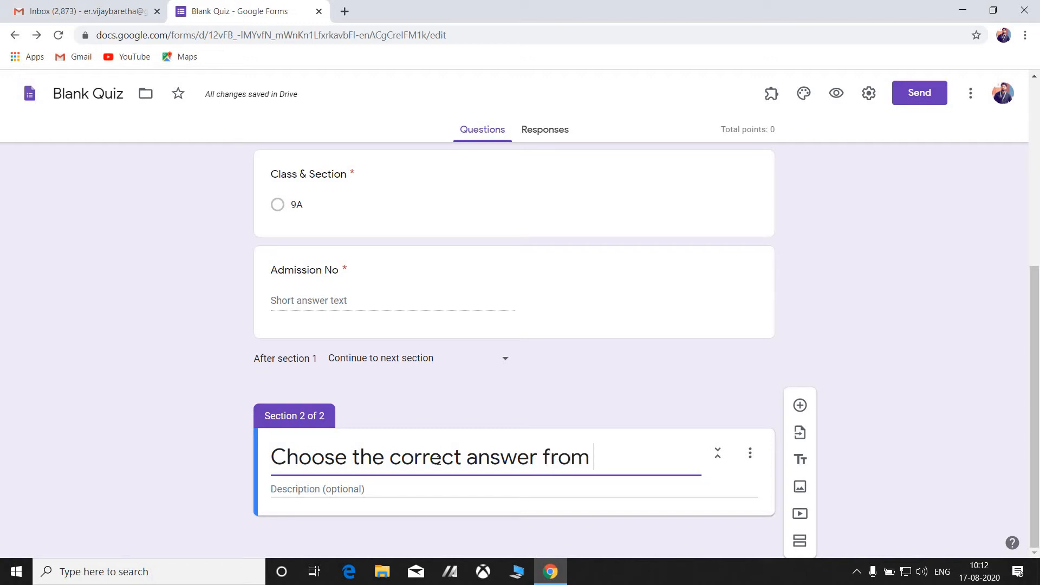
text(the fo)
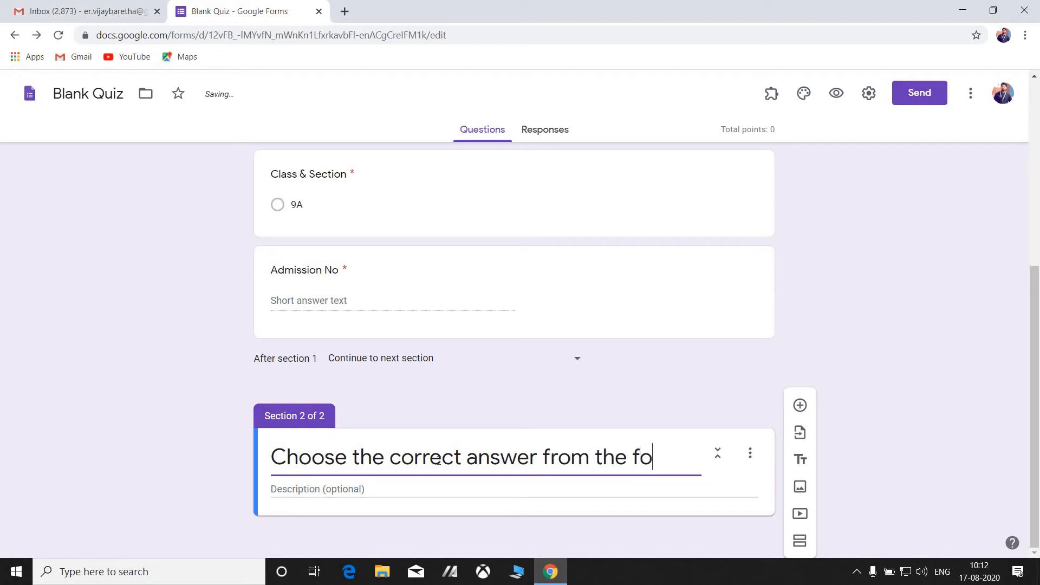
text(llowing )
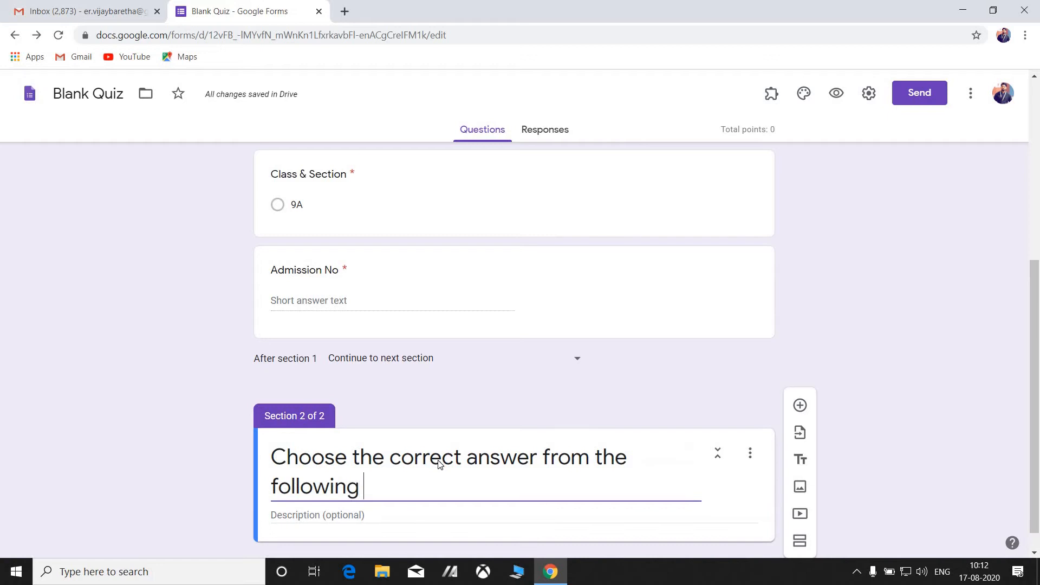
text(ques)
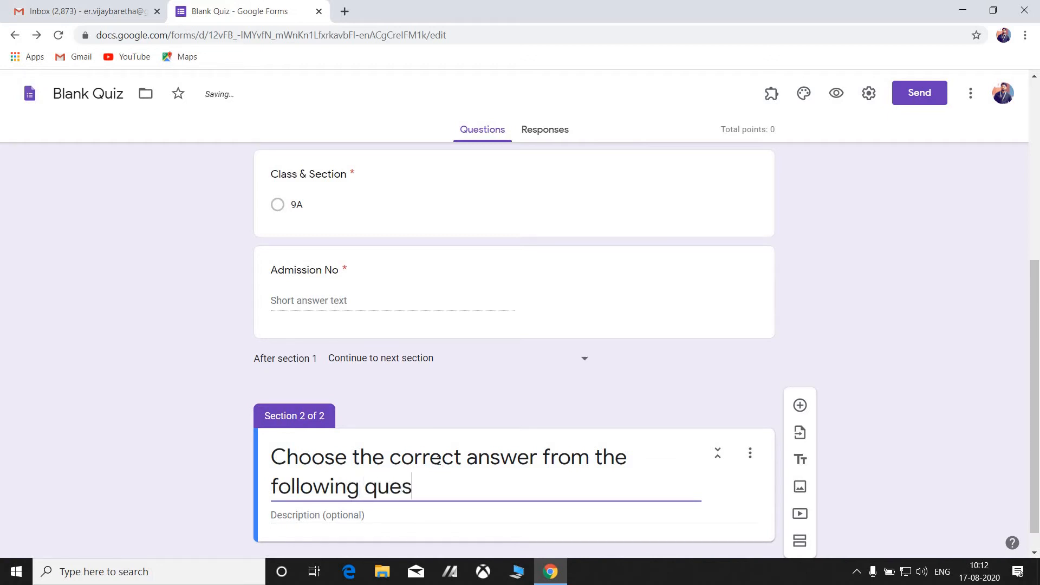
text(tions:)
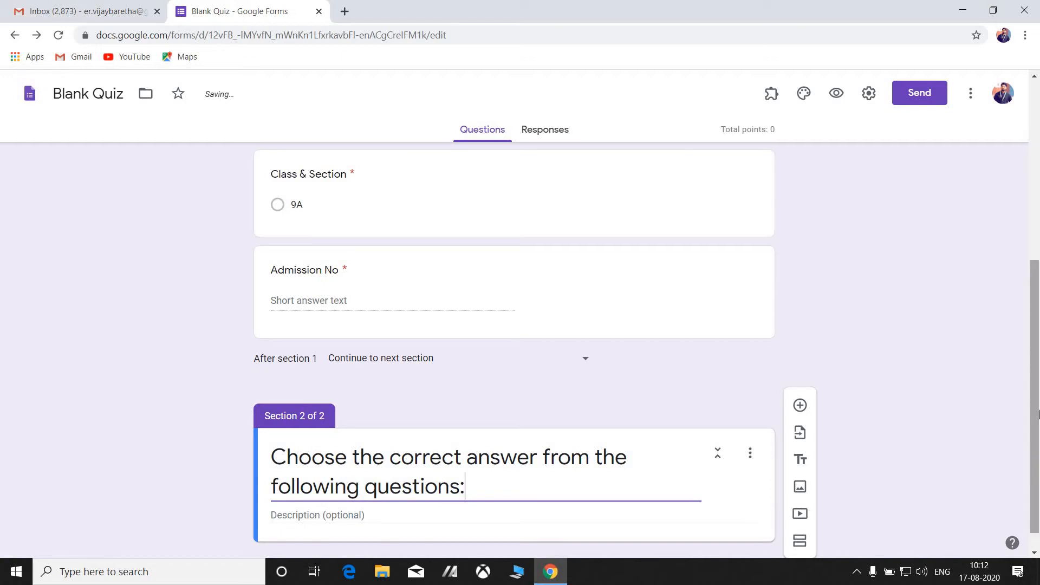
scroll(1038, 431, down, 1)
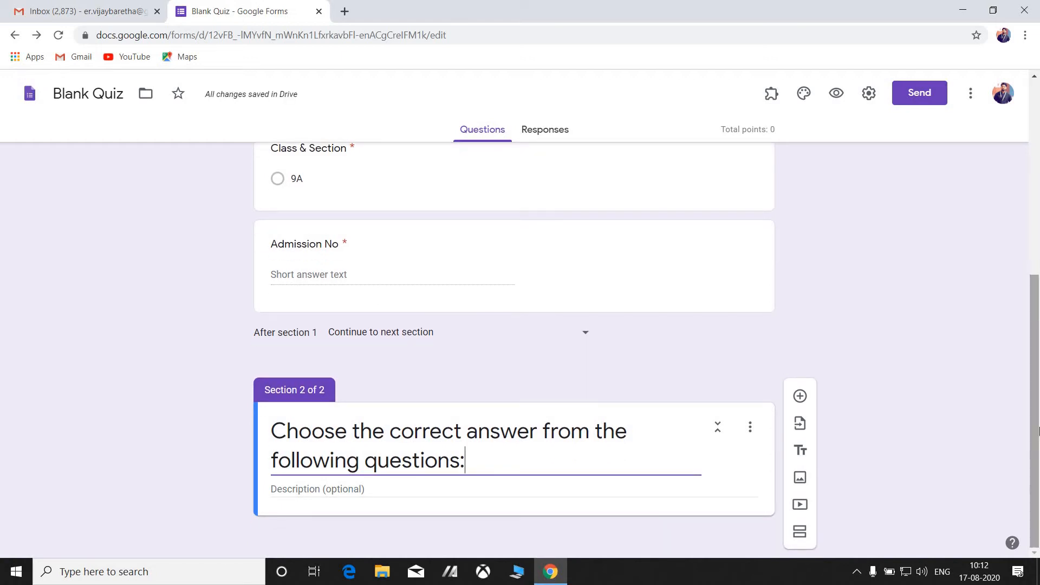
Give section 2 the description 'Each question this section carries 1 marks'.
click(723, 487)
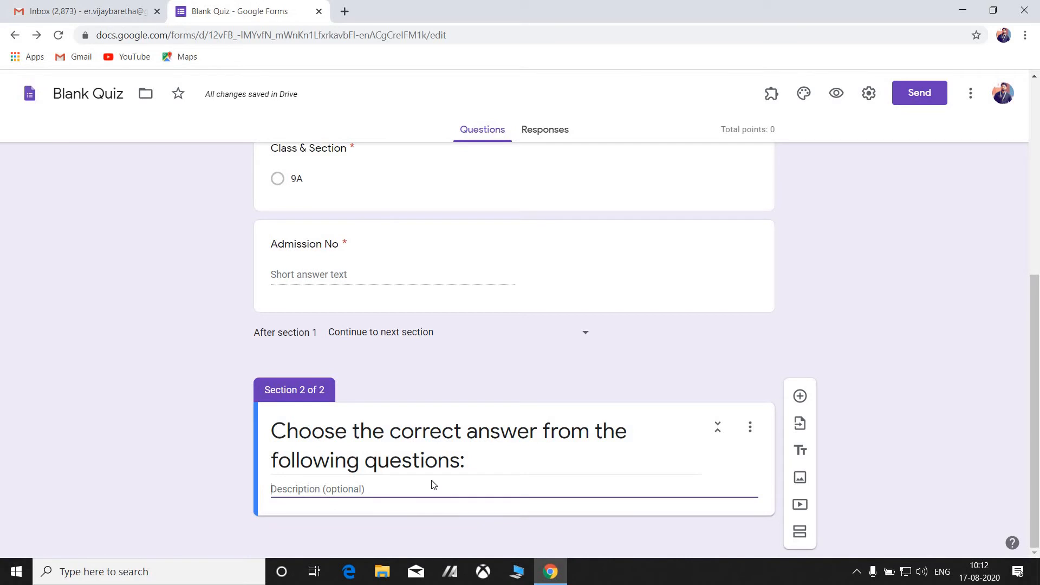
text(Each q)
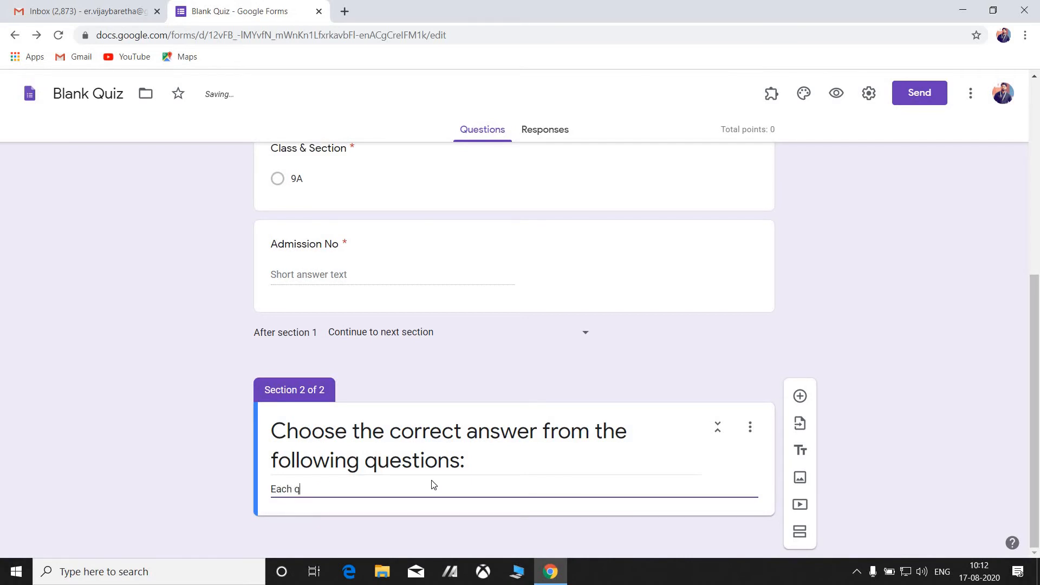
text(uestion this section)
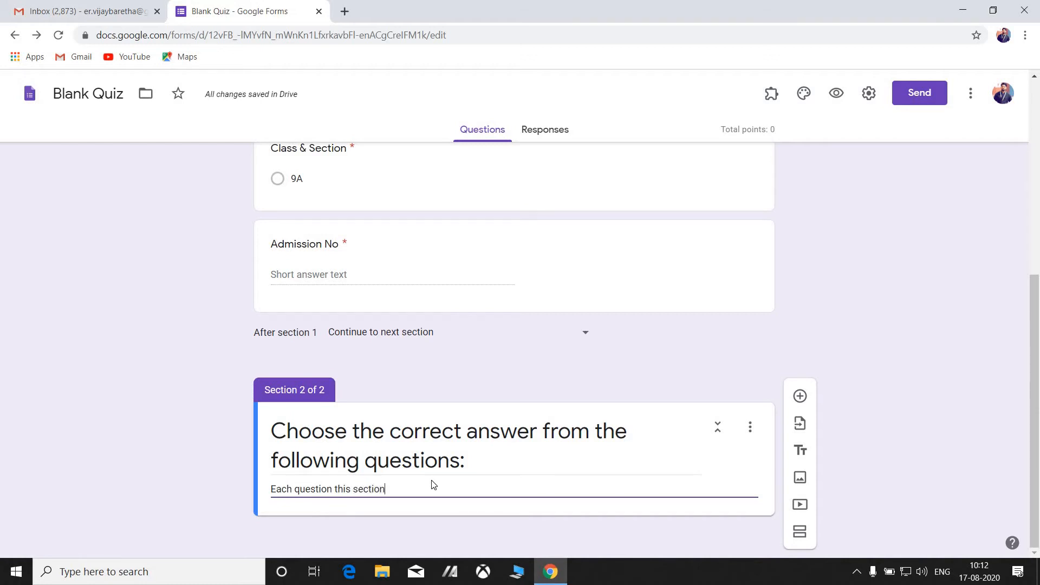
text( carry)
key(BackSpace)
text(ie)
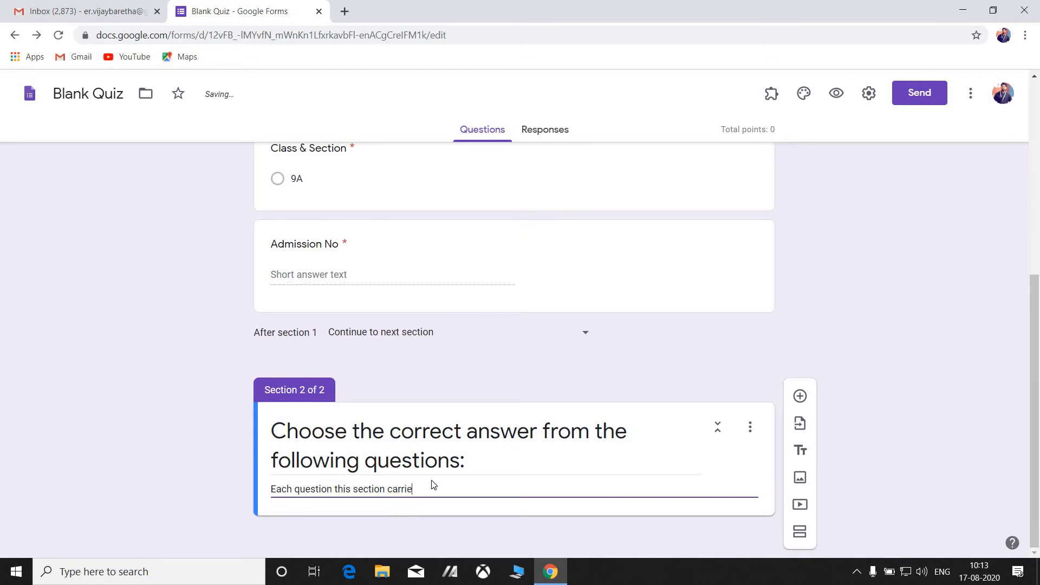
text(s 1 marks)
scroll(1038, 279, up, 3)
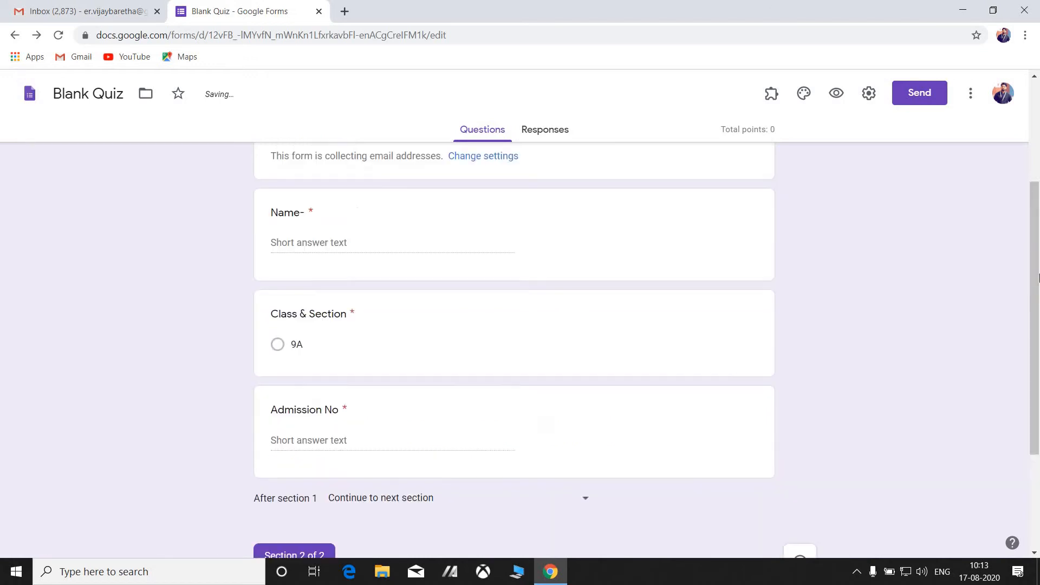
scroll(1038, 278, up, 3)
scroll(1038, 278, down, 6)
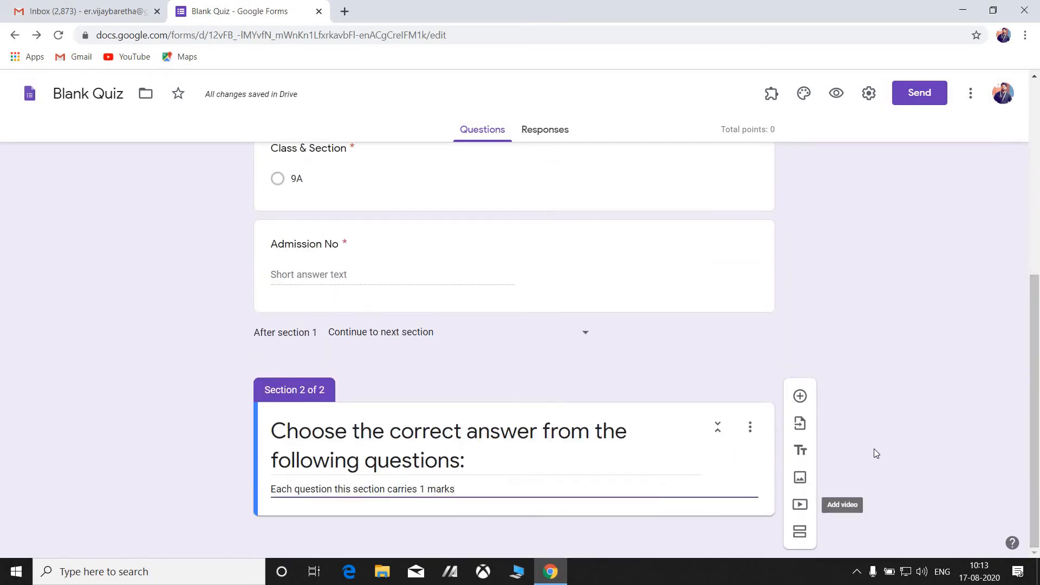
click(710, 483)
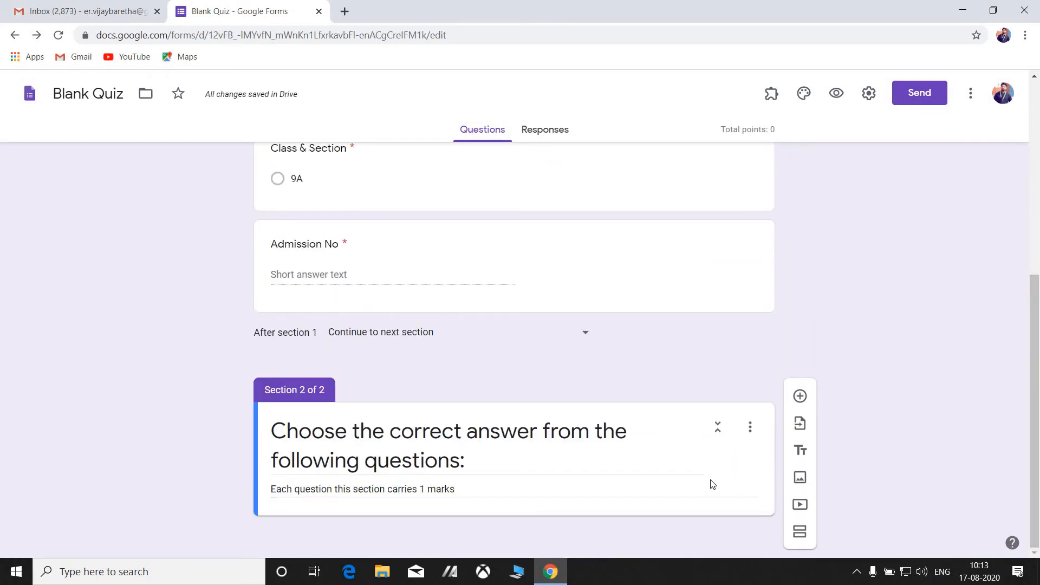
click(767, 490)
click(771, 509)
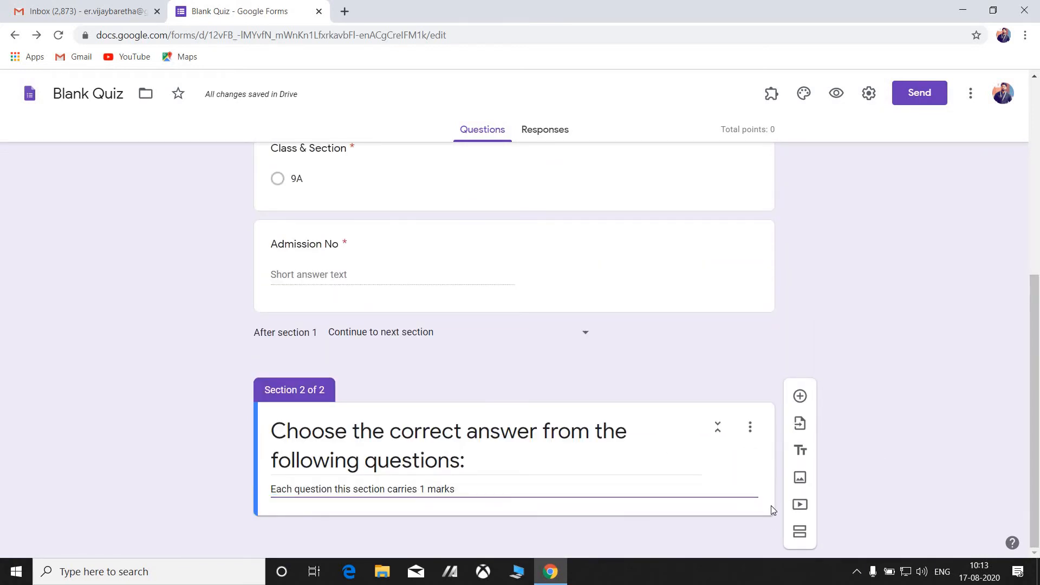
Add a multiple-choice question 'Q.1. What is the fullform of JVM?' to section 2.
click(800, 398)
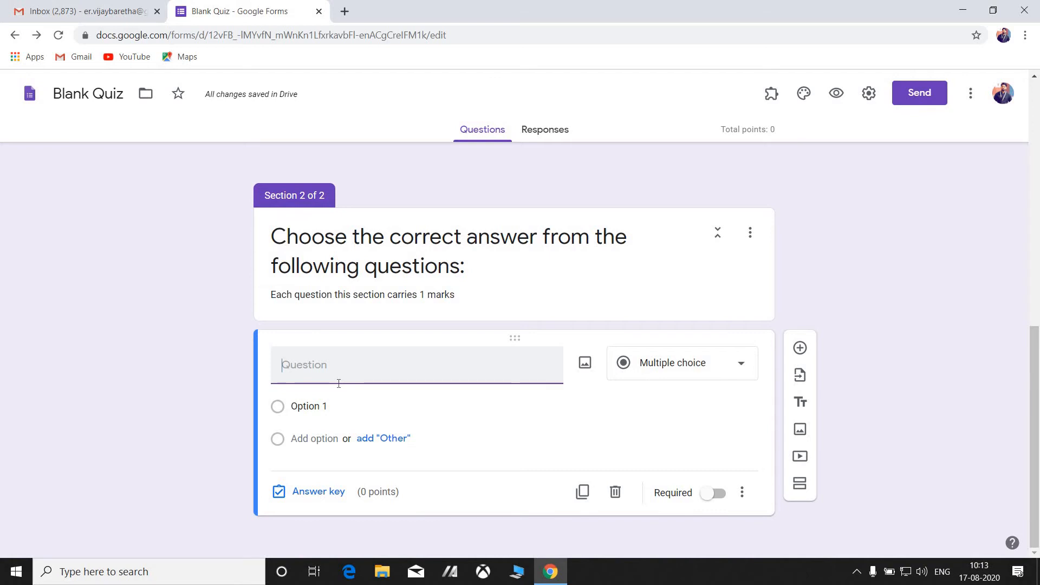
text(Q.1)
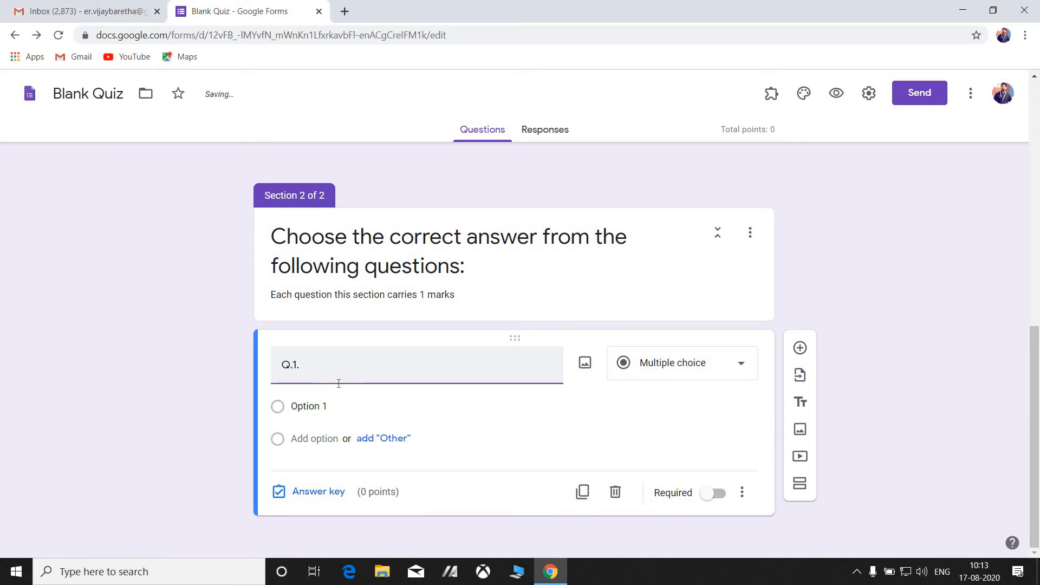
text(. What is the ful)
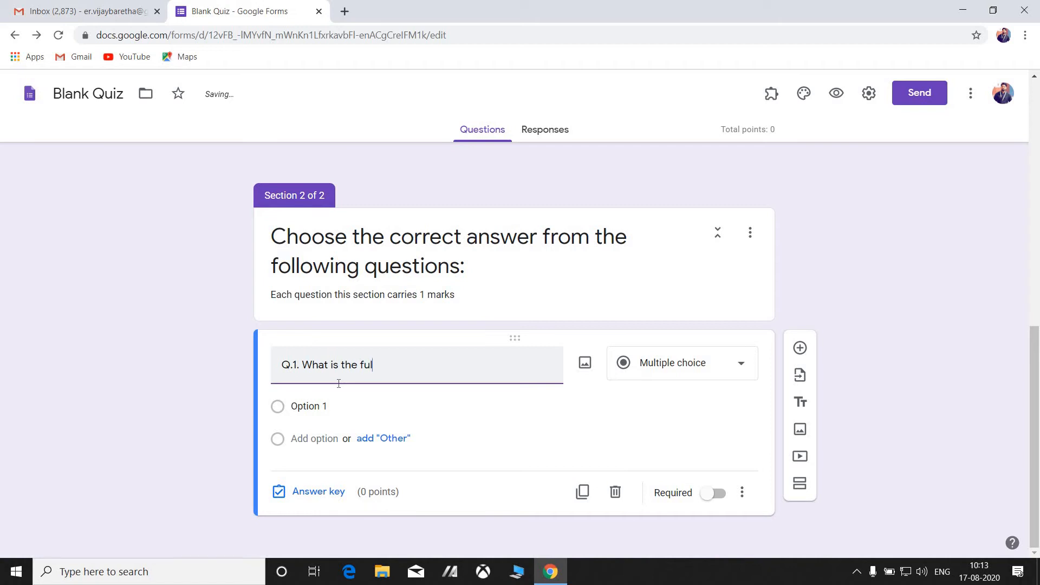
text(lform of )
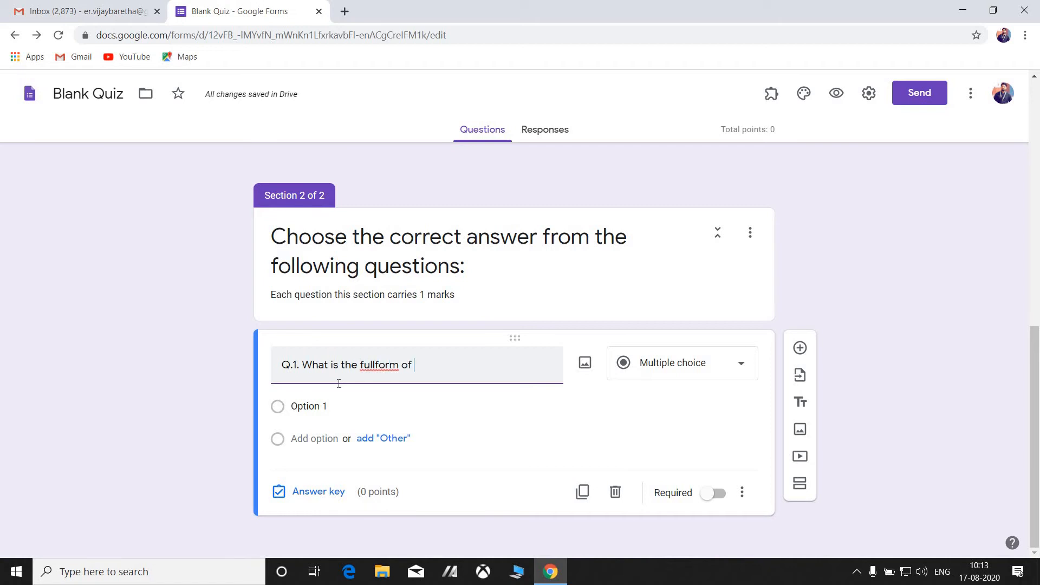
text(JVM)
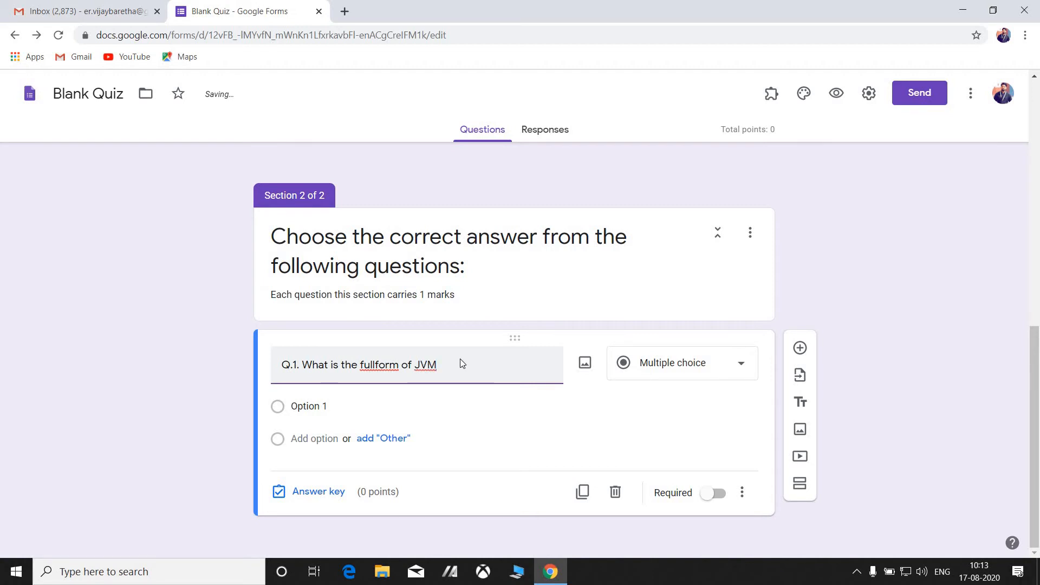
text(?)
click(668, 368)
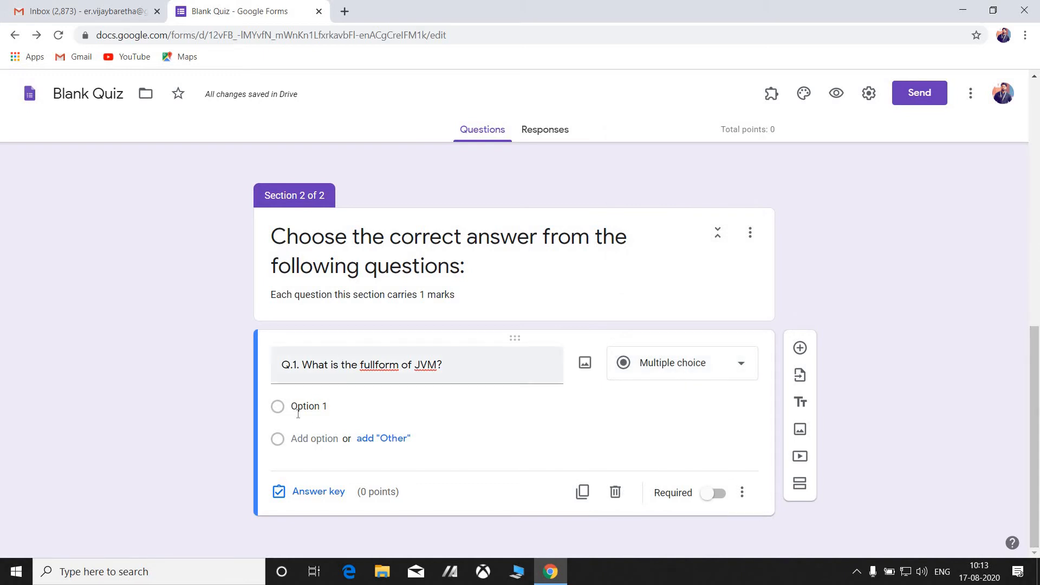
Enter Q.1 choices Just Virtual Machine, Java variable Macro and Java Virtual Machine.
click(325, 411)
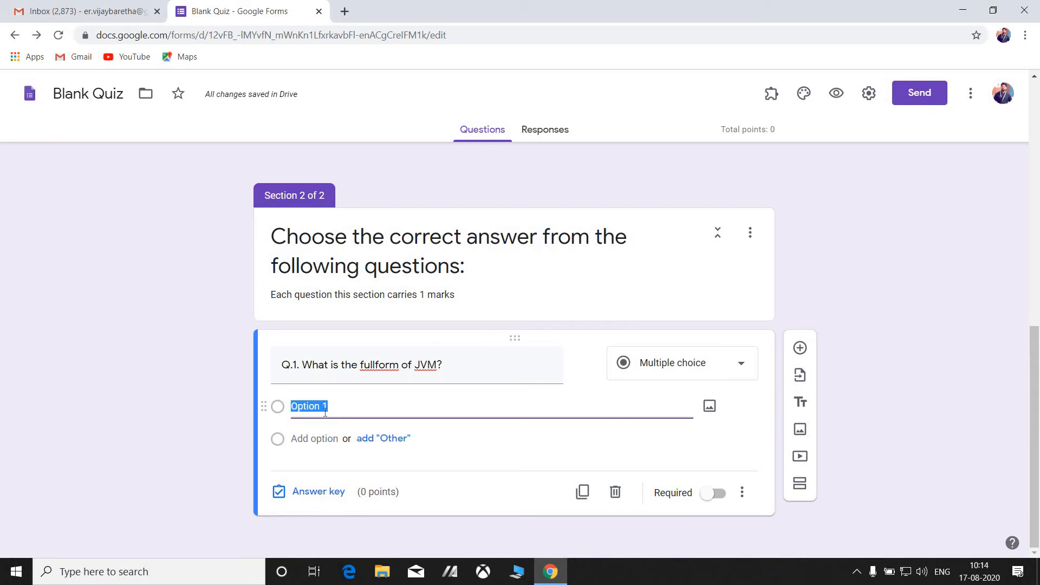
text(Just)
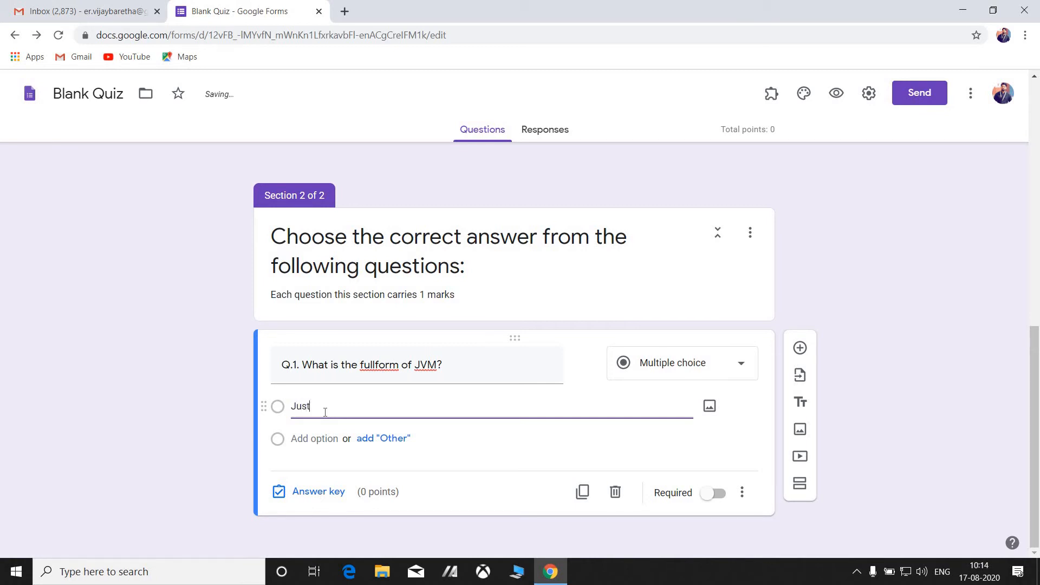
text( Virtual Machine)
click(333, 439)
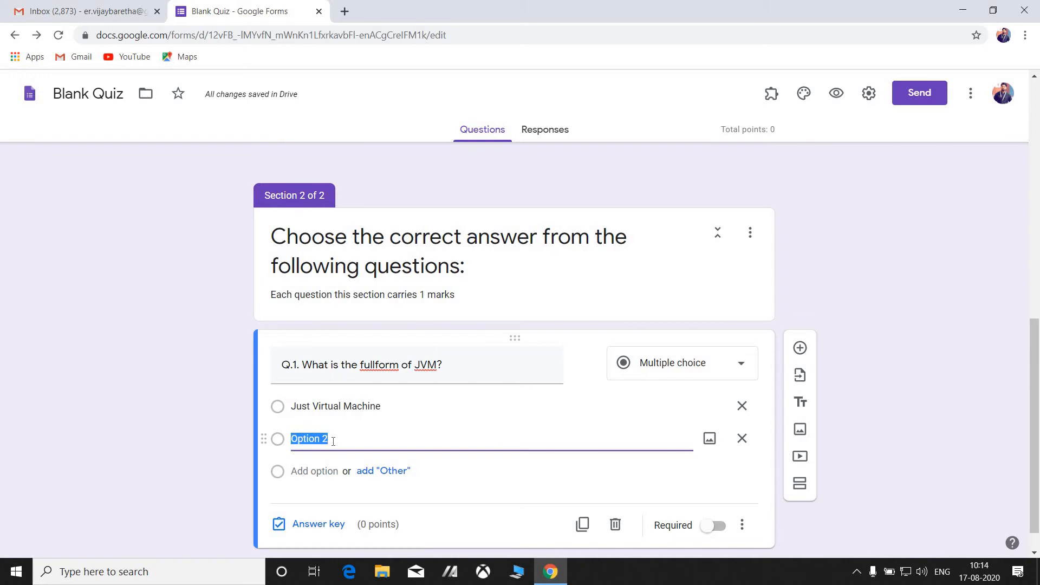
text(Java var)
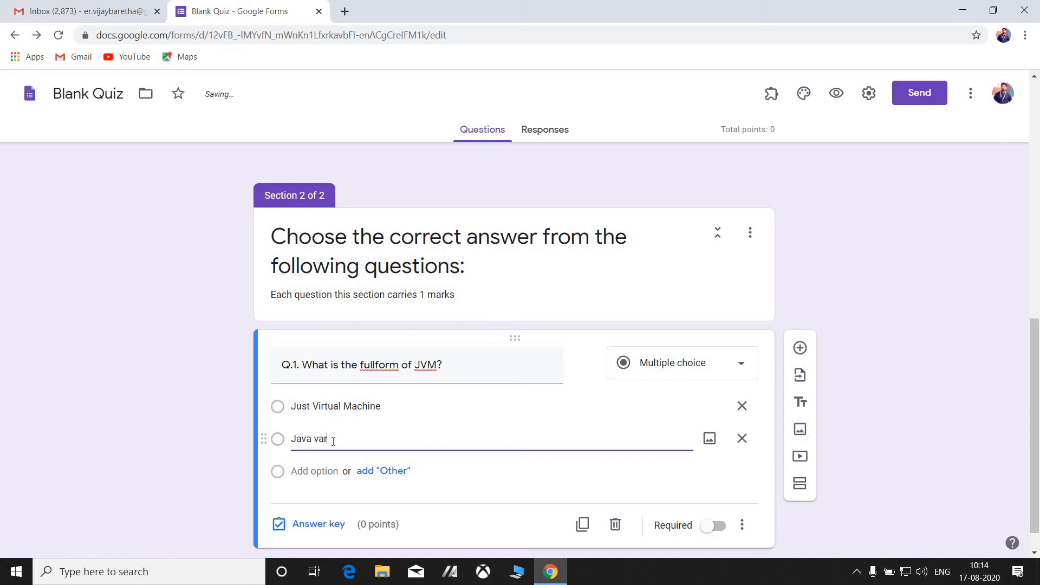
text(iable Macro)
click(325, 472)
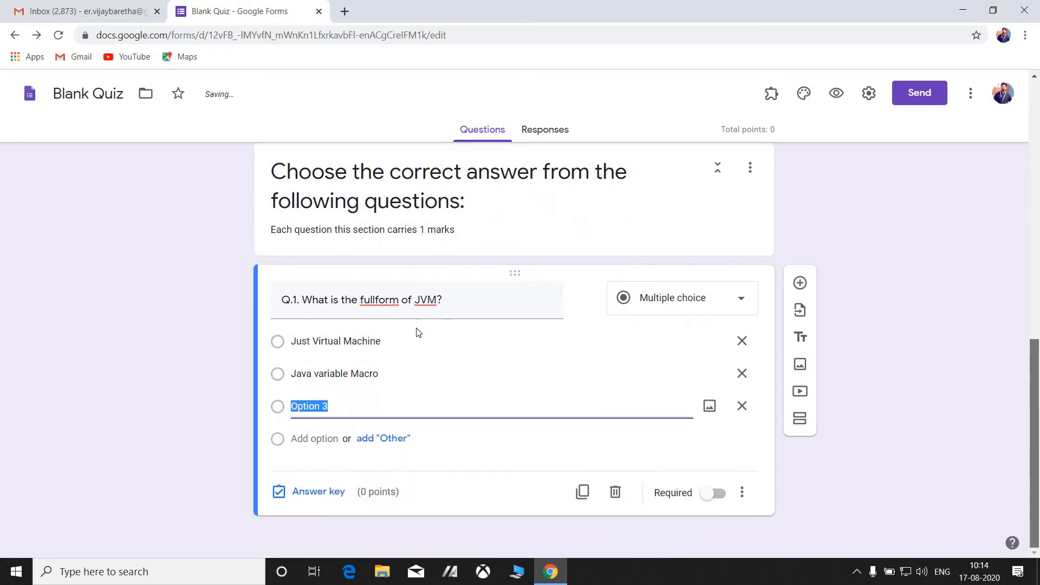
text(Java )
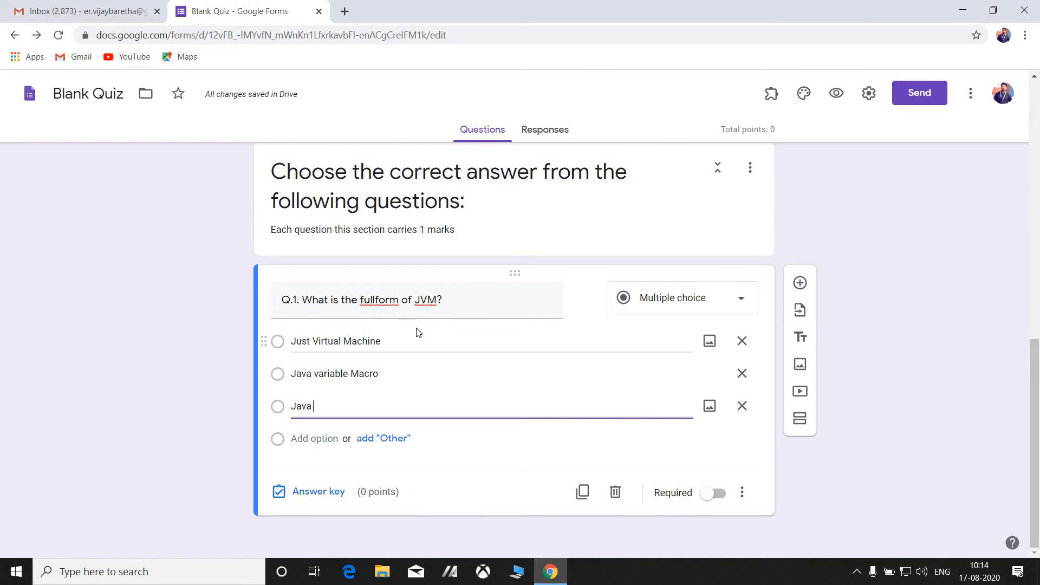
text(virtua)
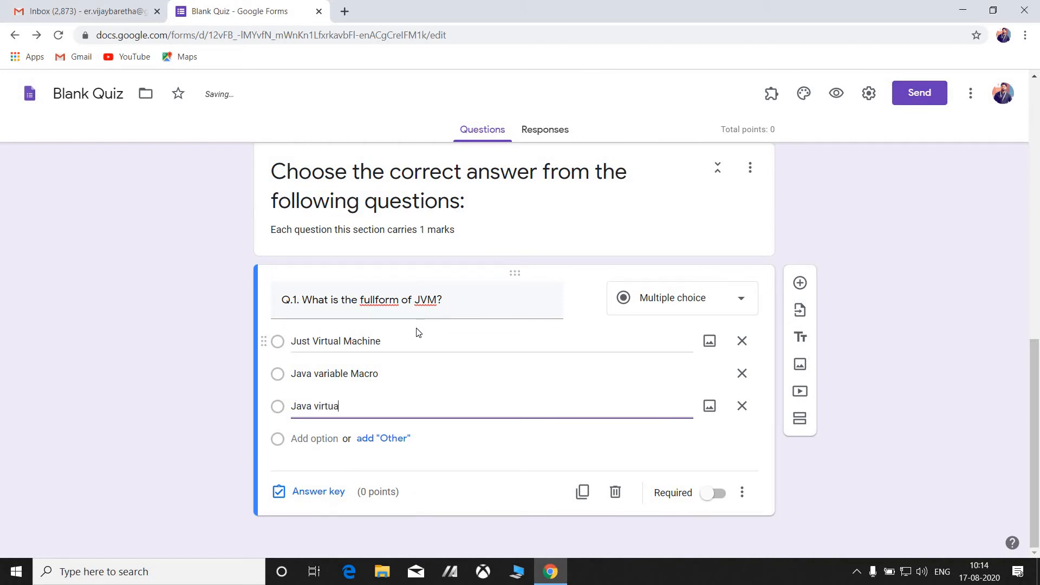
text(l Machine)
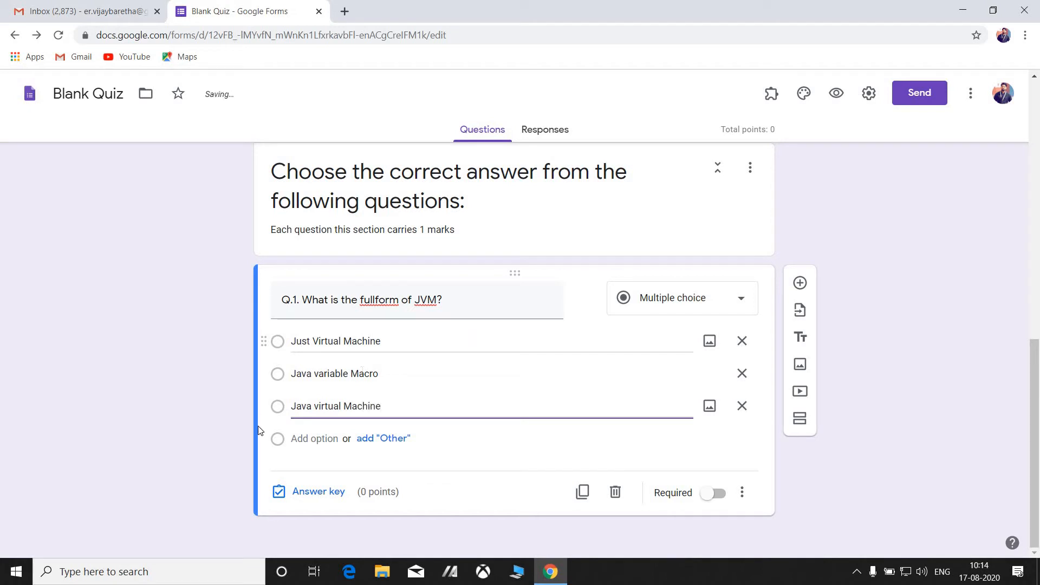
click(319, 407)
key(BackSpace)
text(V)
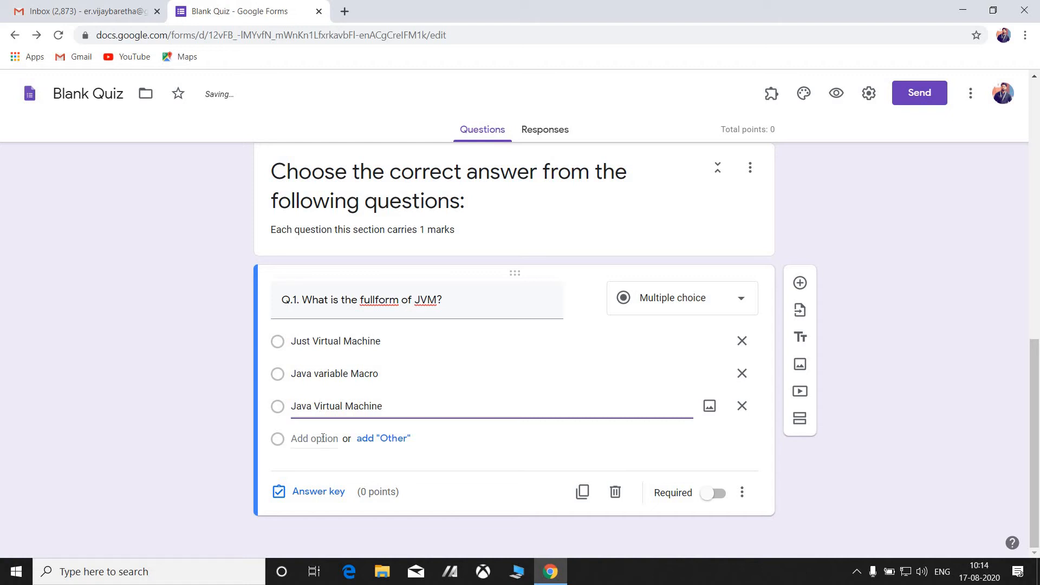
Add Java Verastile Machine as the fourth choice and capitalise 'Variable' in the second.
click(324, 439)
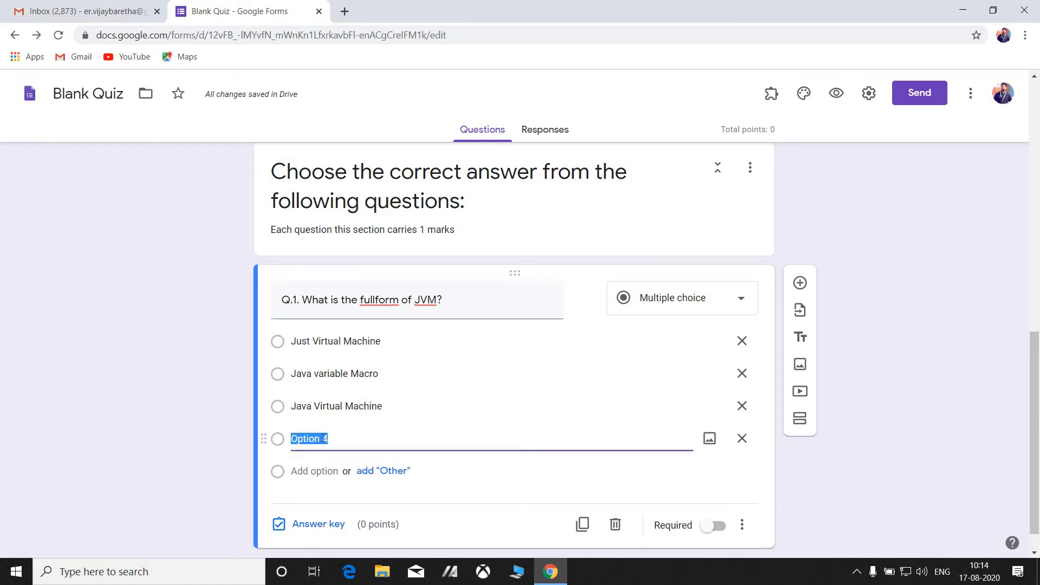
text(Jus)
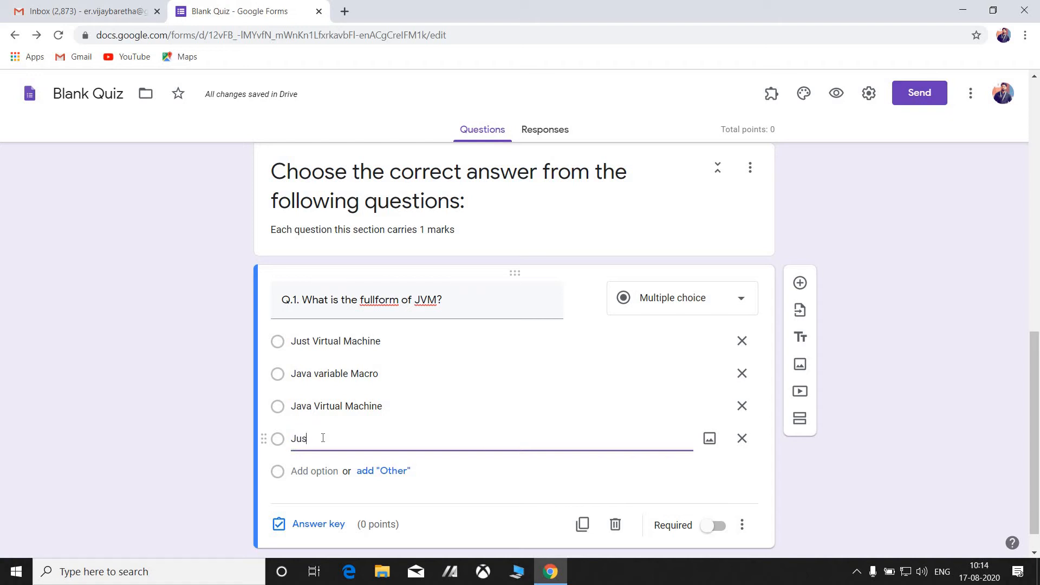
key(BackSpace)
key(BackSpace)
text(ava Varastile )
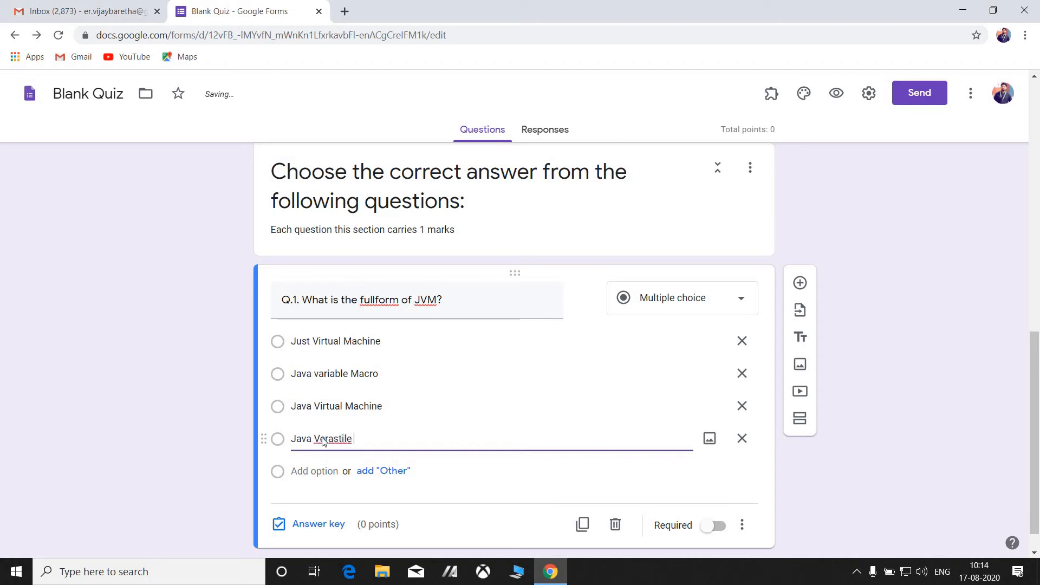
text(Machine)
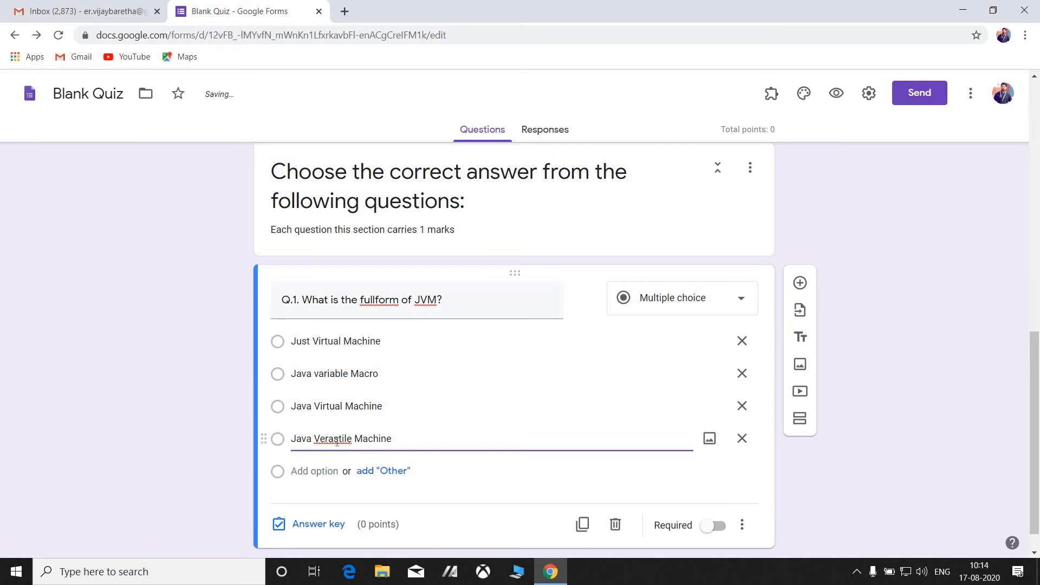
click(320, 376)
click(320, 376)
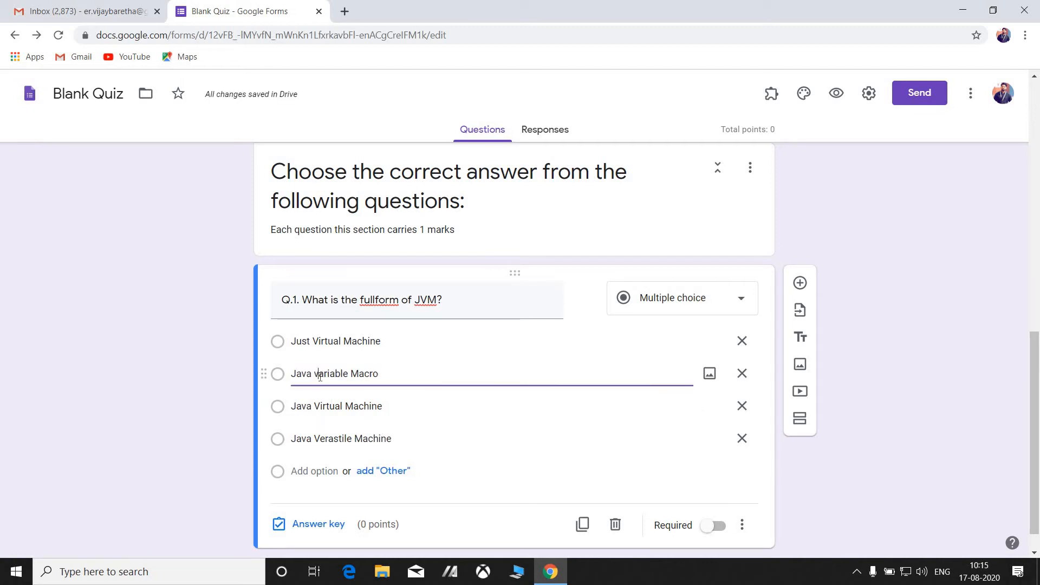
key(BackSpace)
text(V)
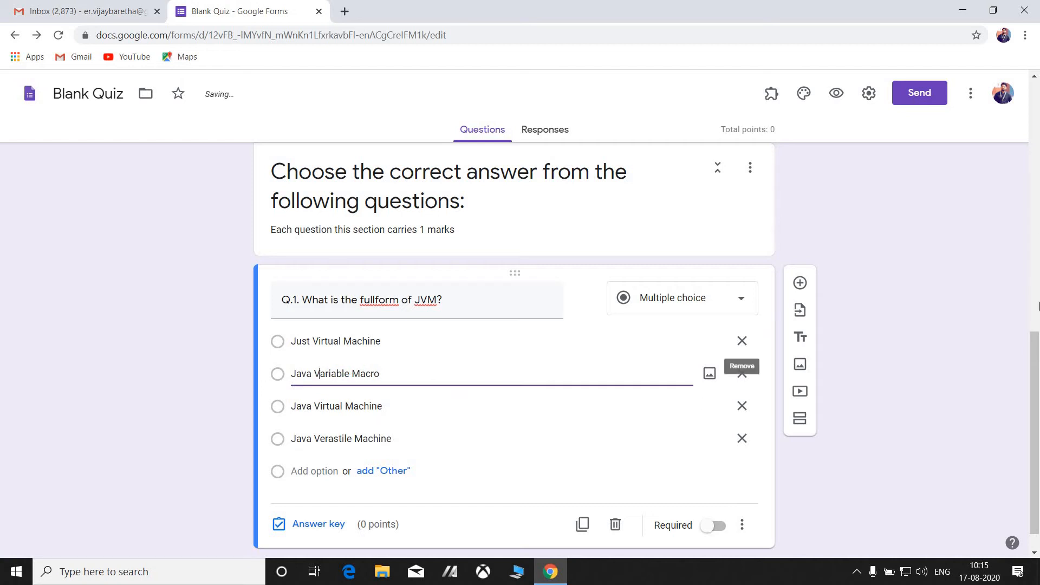
drag(1028, 365, 767, 351)
scroll(768, 352, down, 1)
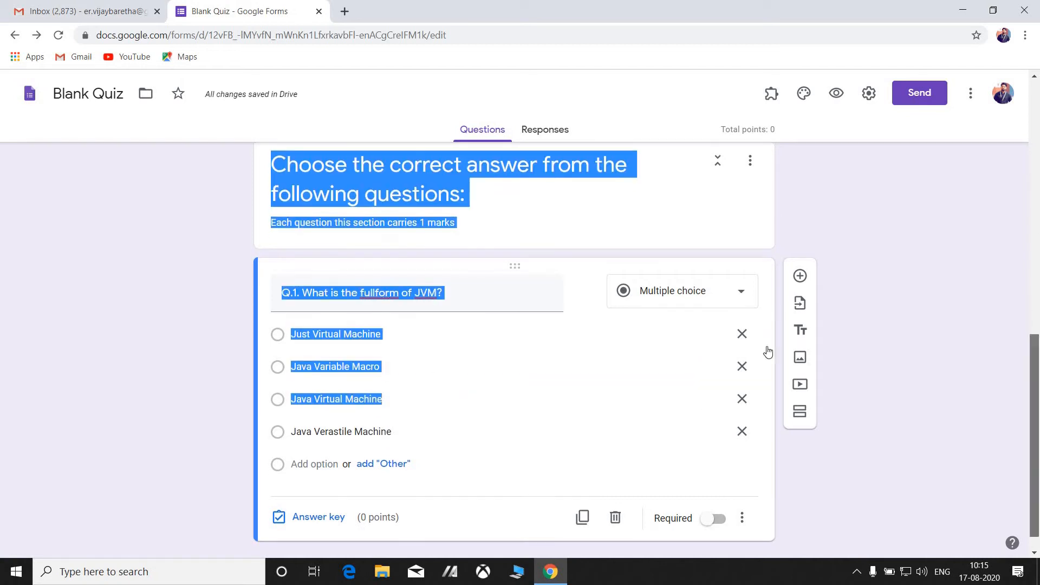
click(309, 459)
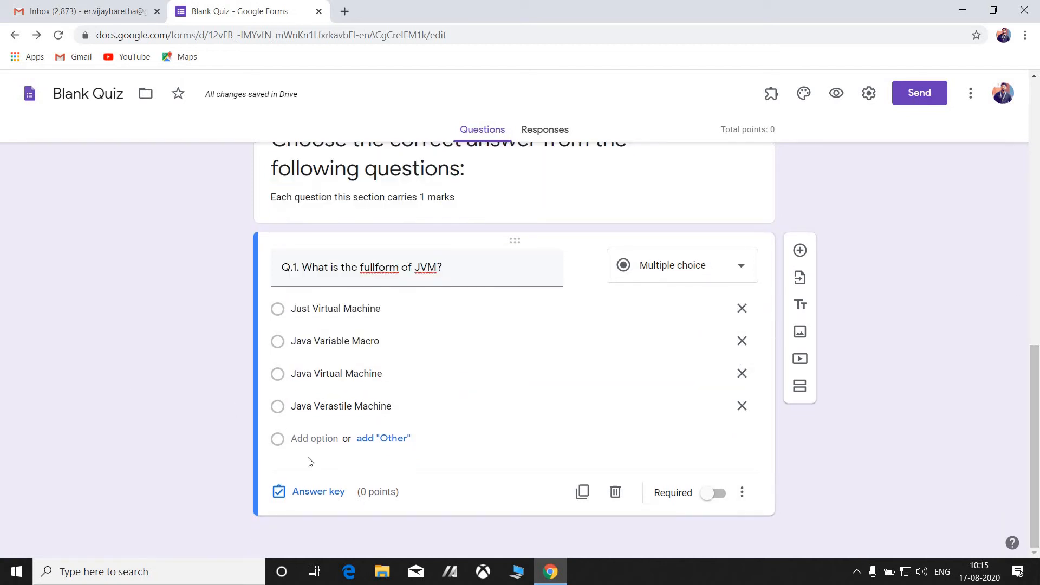
Set Q.1's answer key to Java Virtual Machine for 1 point and make it required.
click(305, 492)
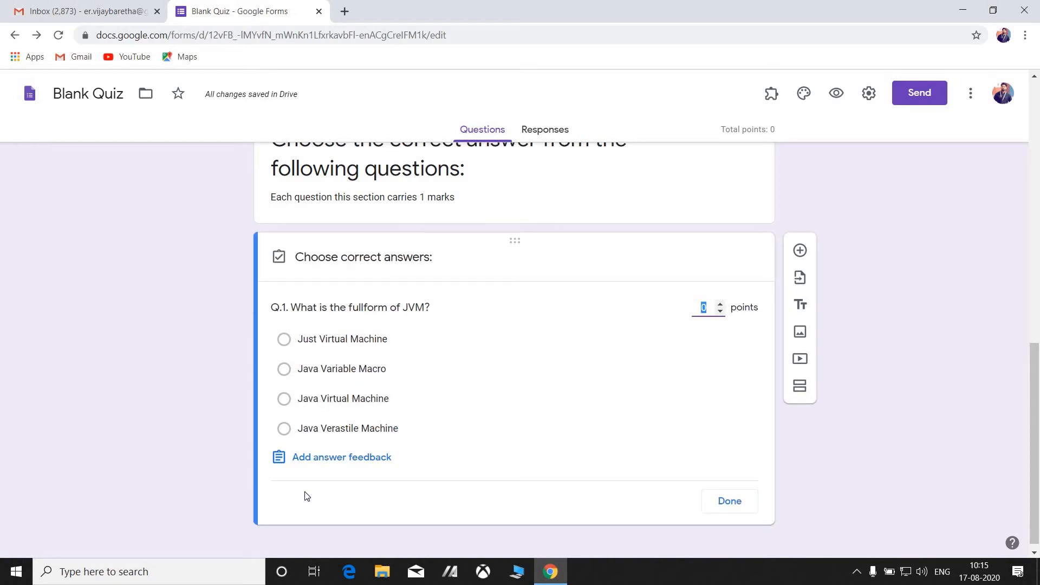
click(720, 305)
click(285, 406)
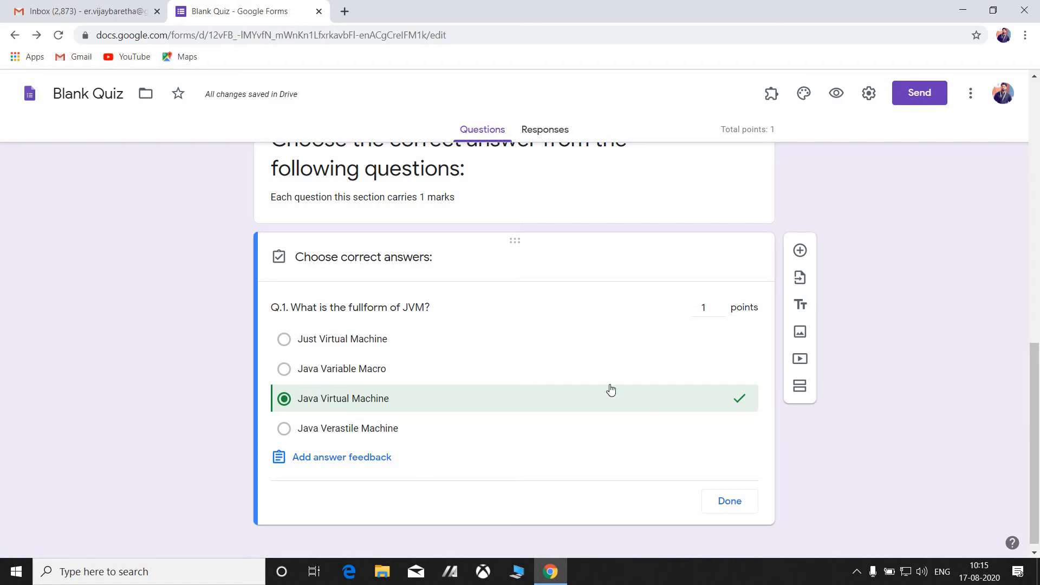
click(285, 368)
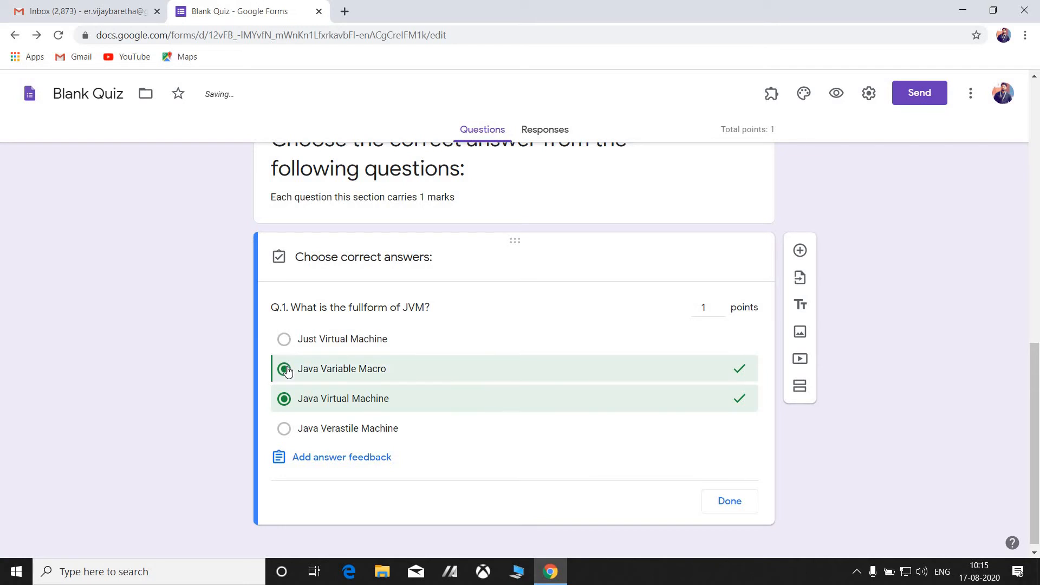
click(284, 369)
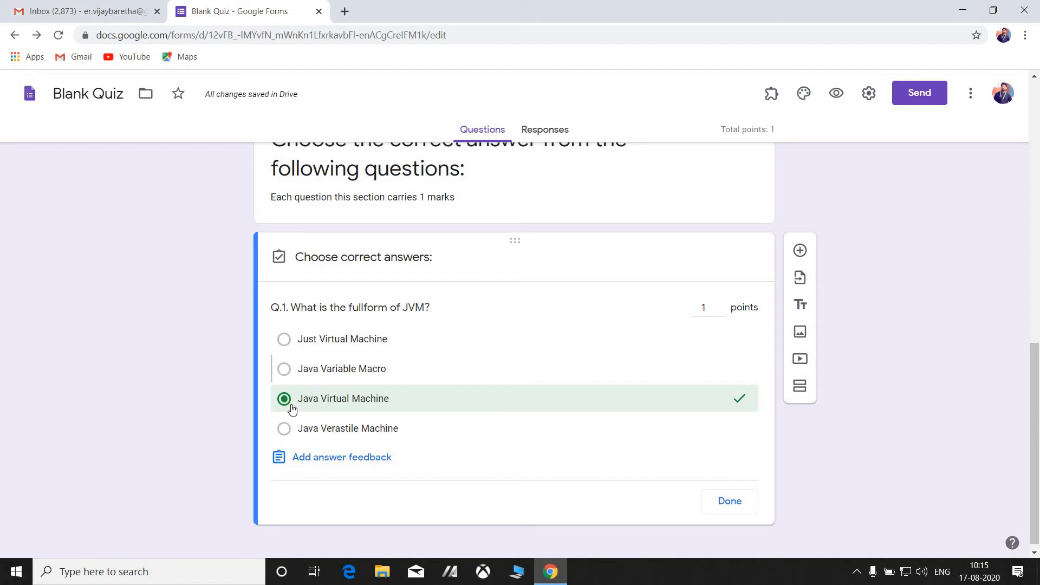
click(319, 404)
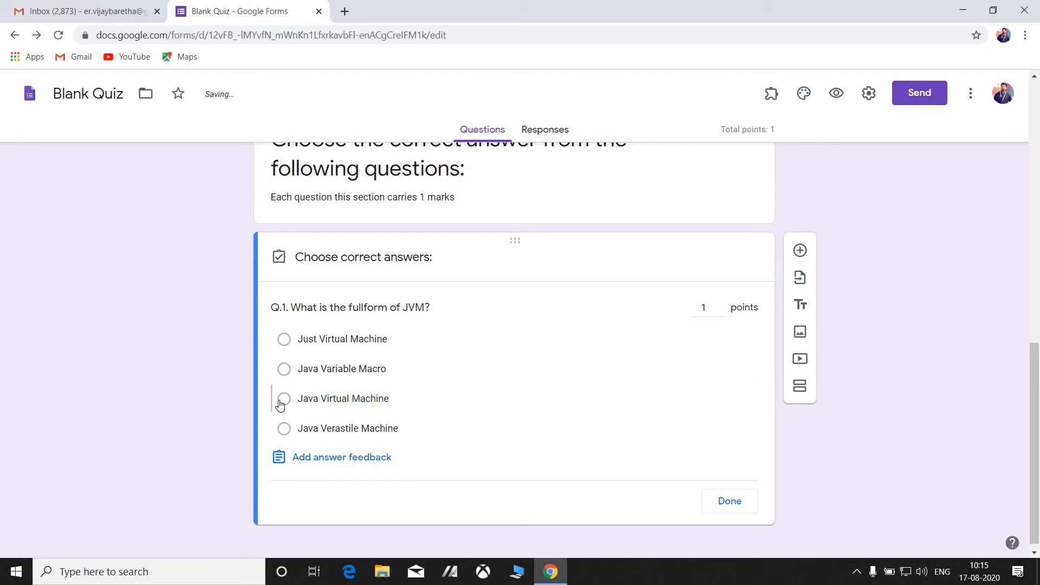
click(405, 398)
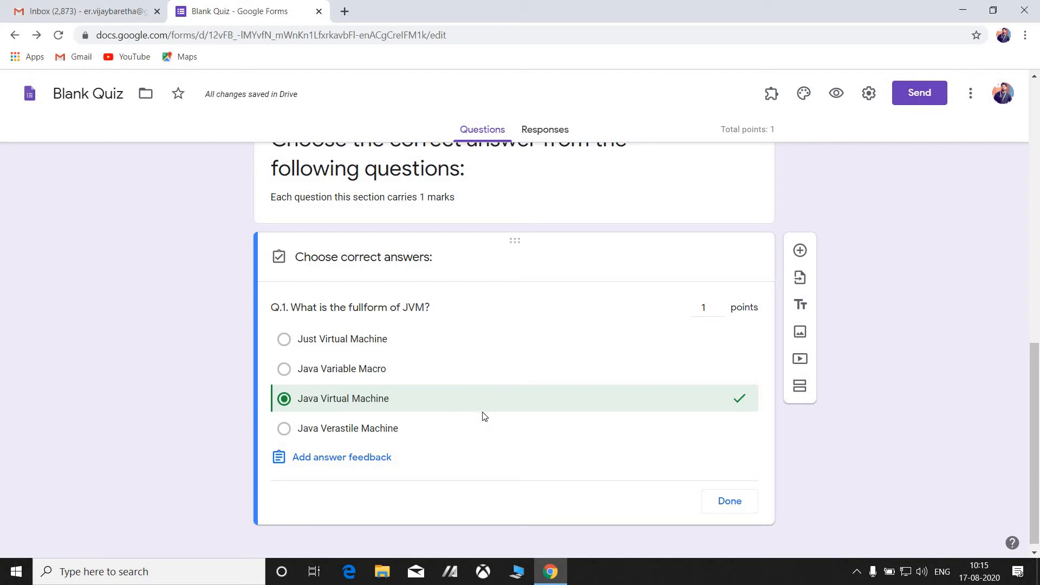
click(740, 501)
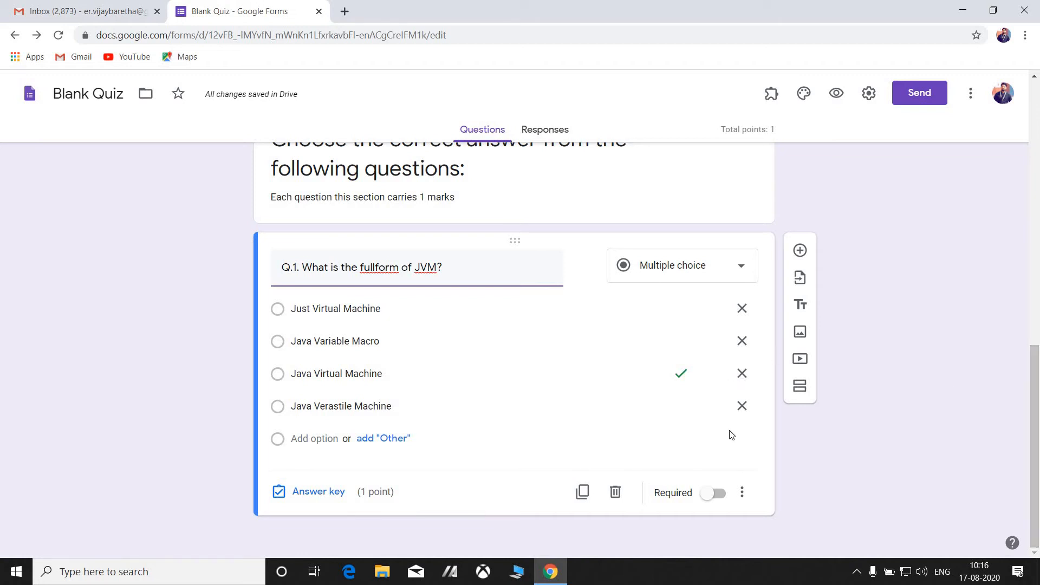
click(716, 493)
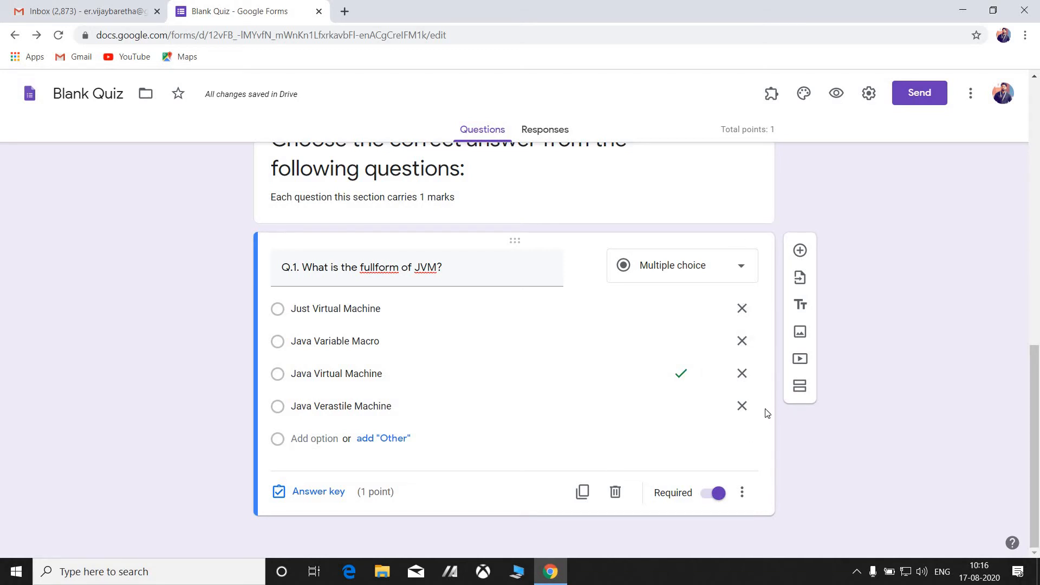
click(800, 251)
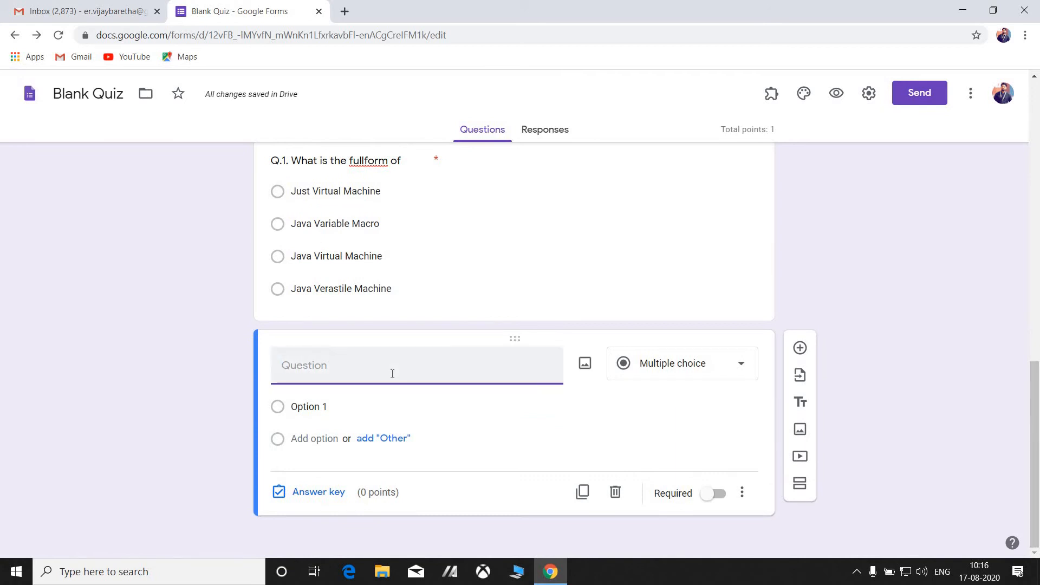
Title Q.2 'Q.2. What is the fullform of USB?' with first choice Universal Series Barrier.
text(Q.2)
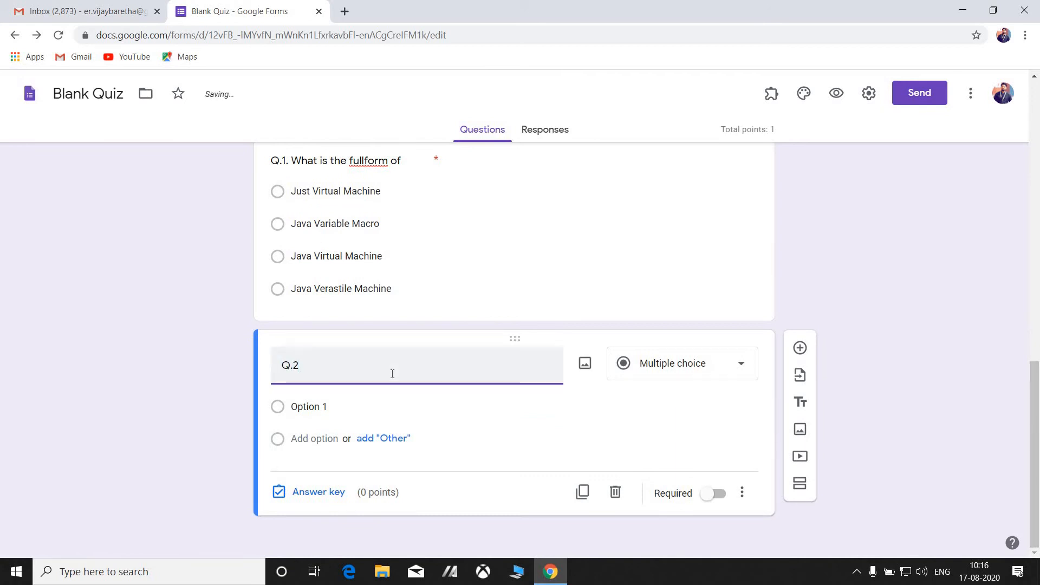
text(.)
text(What i)
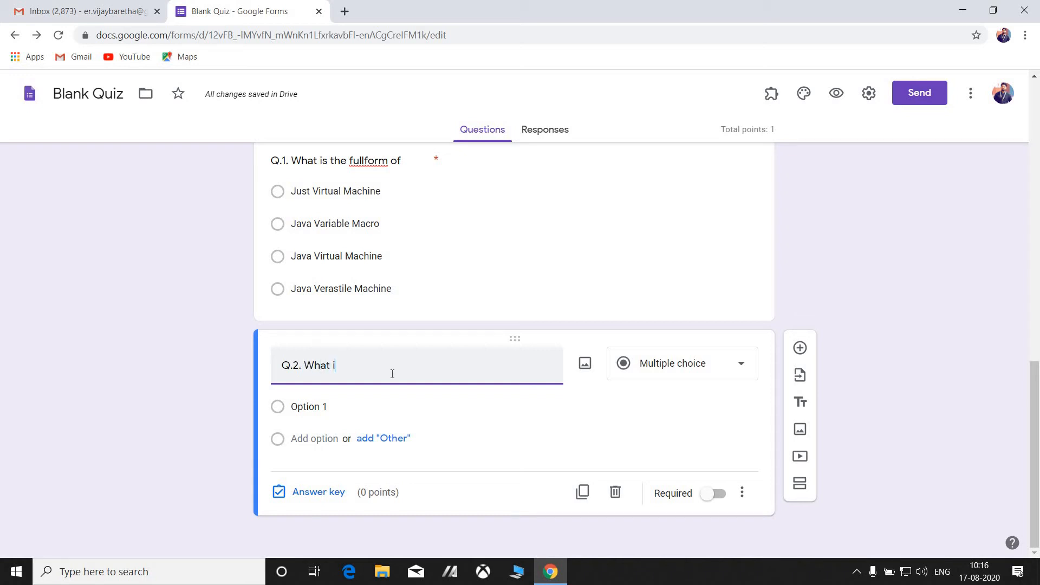
text(s the fu)
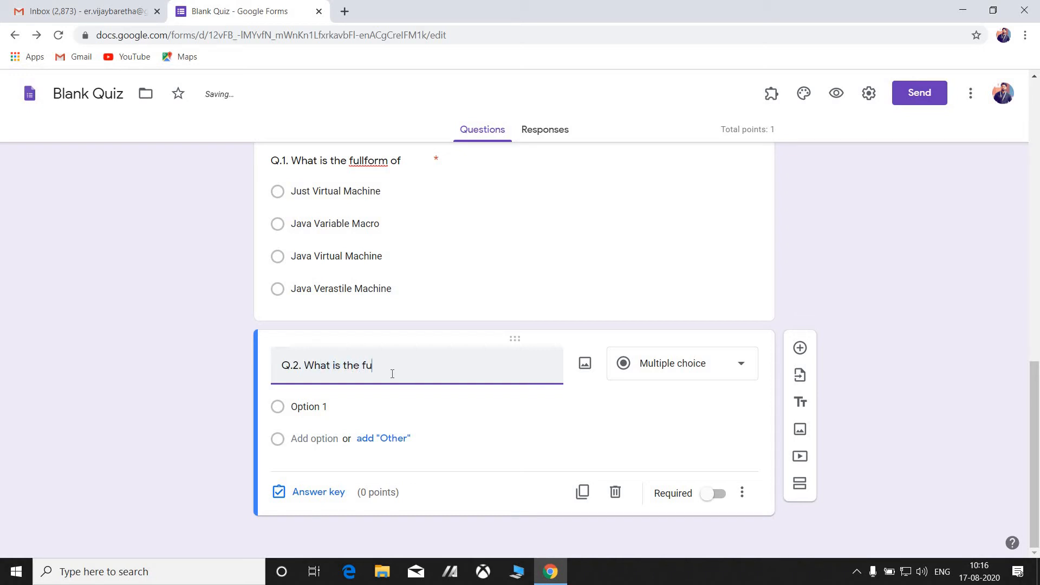
text(llform of USB?)
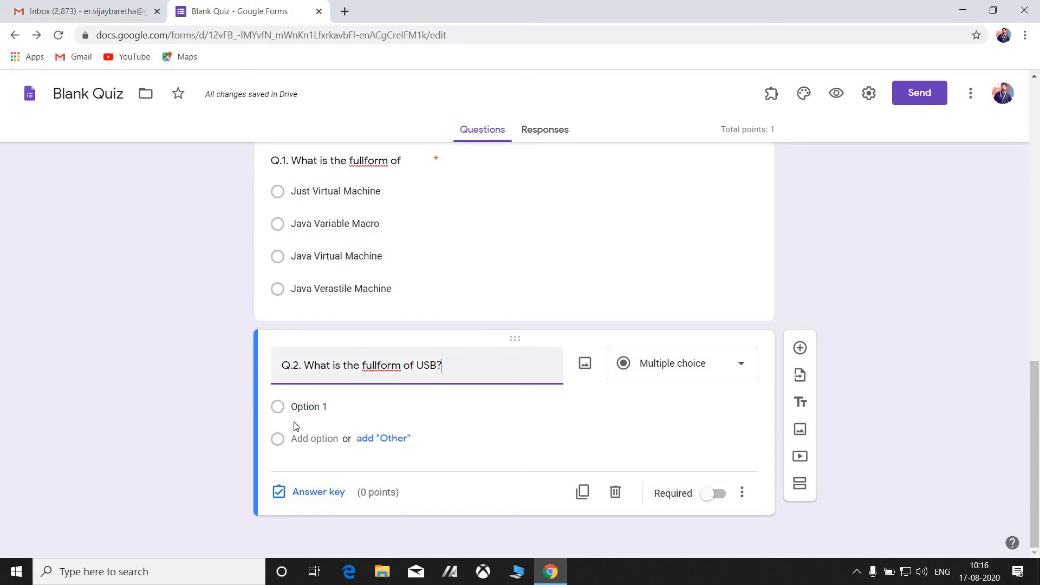
click(302, 407)
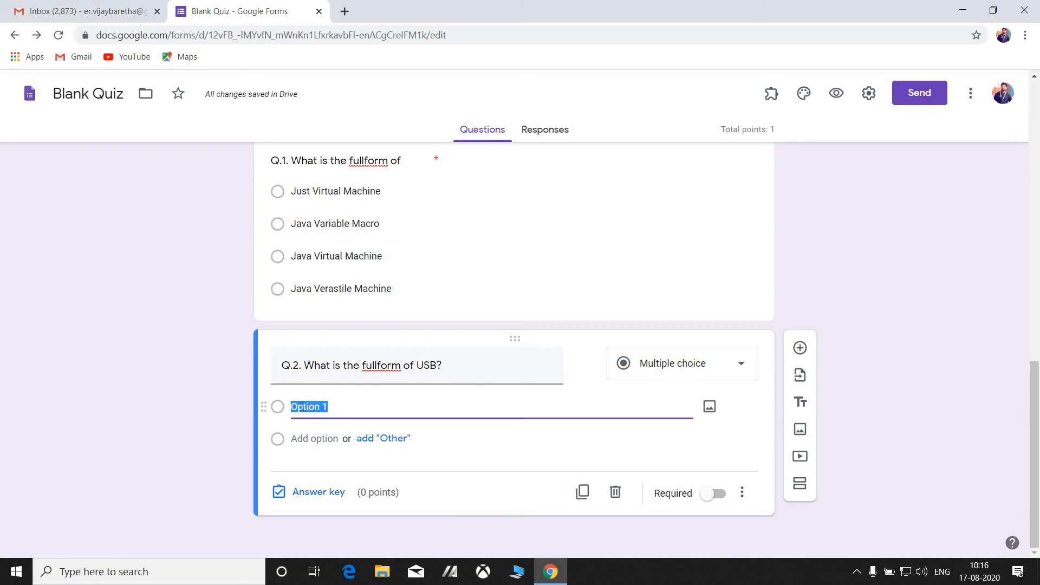
text(Universal Ser)
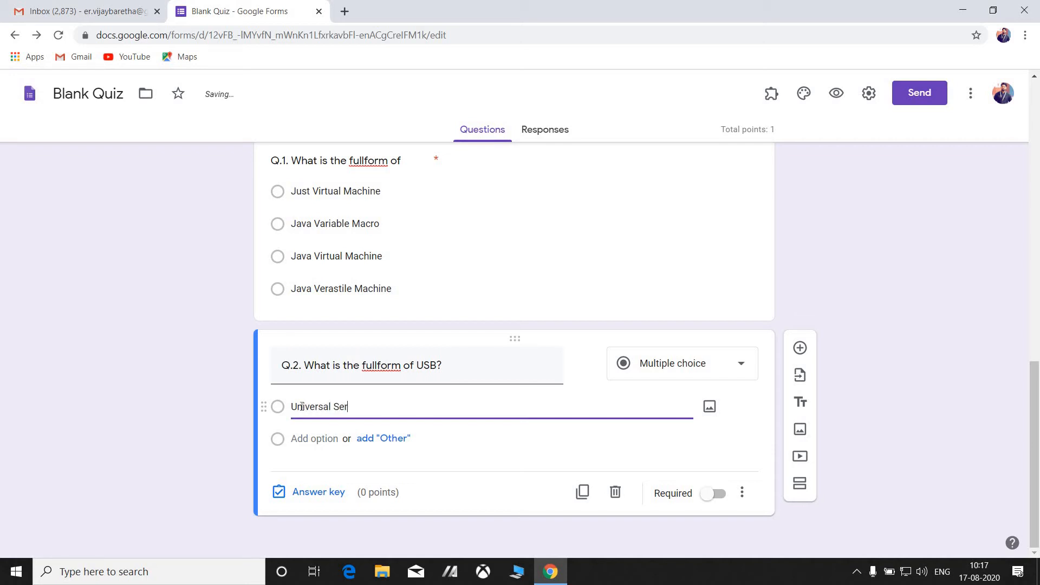
text(ies barrier)
click(368, 410)
key(BackSpace)
text(B)
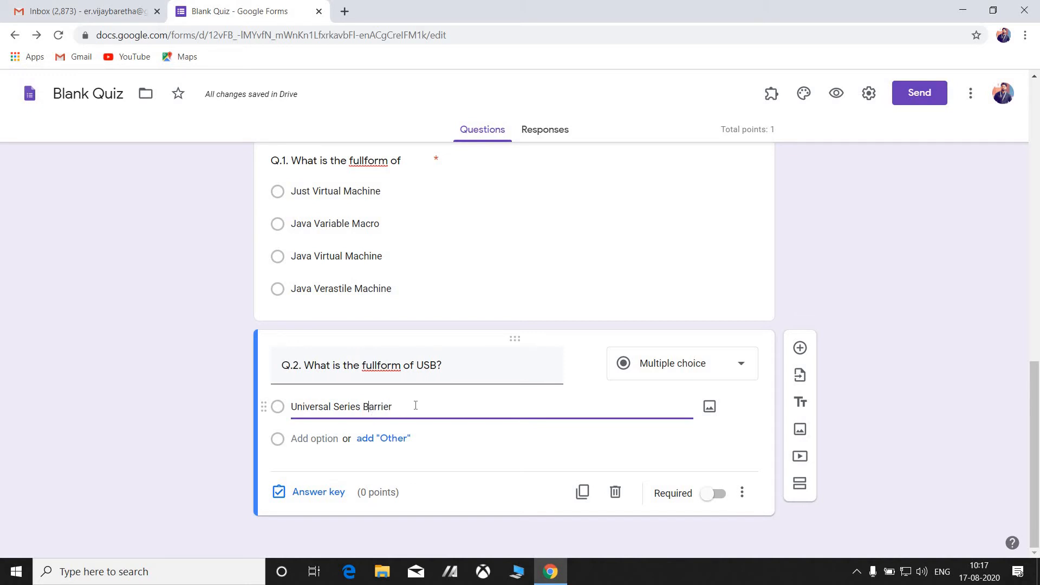
drag(369, 411, 287, 414)
key(ctrl+c)
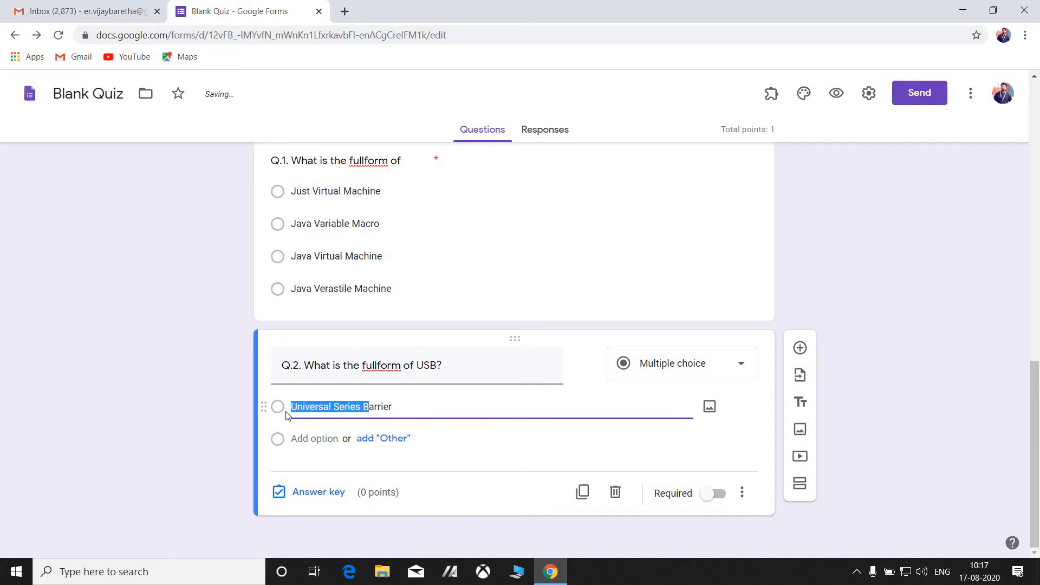
Add choices Universal Series Bus, Universal Series Bank and Universal Serial Bus.
click(336, 443)
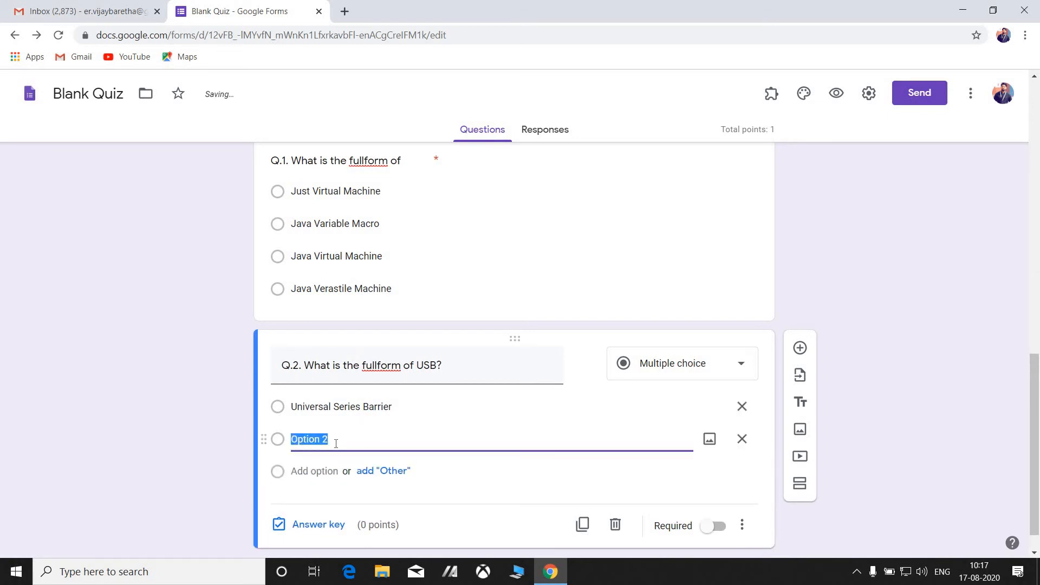
key(ctrl+v)
text(us)
click(328, 468)
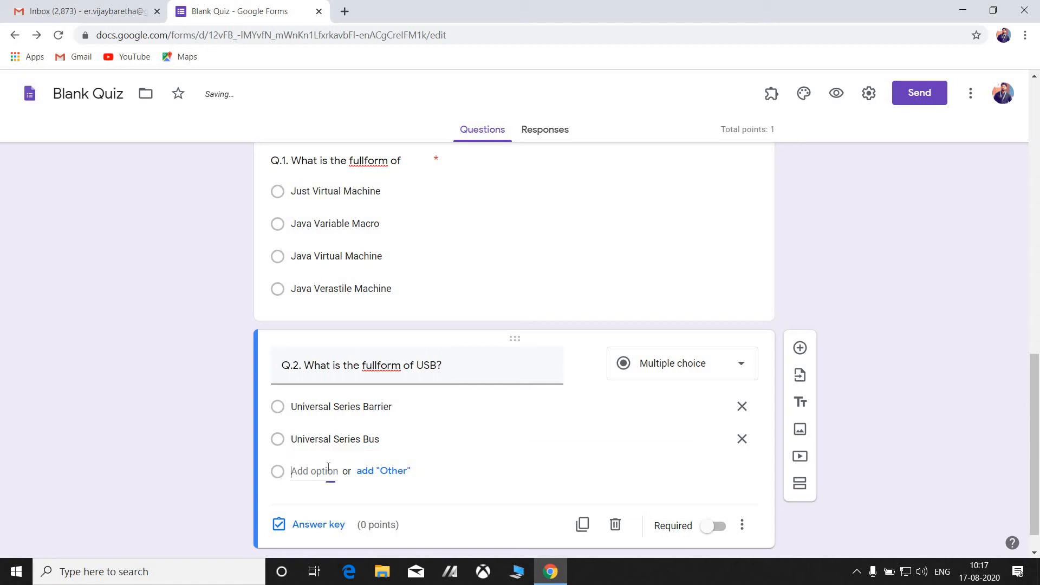
key(ctrl+v)
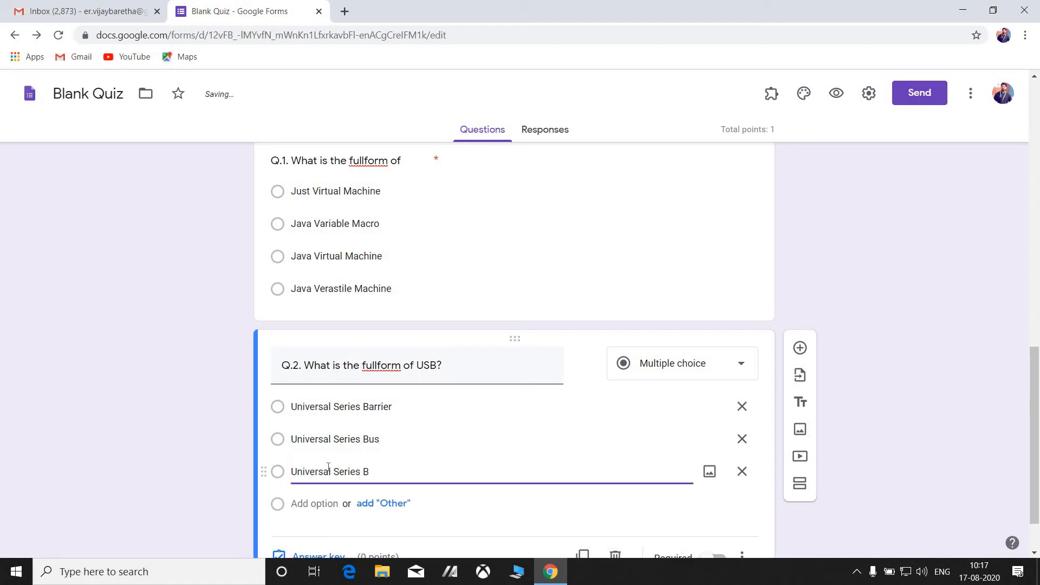
key(BackSpace)
text(Bank)
click(323, 504)
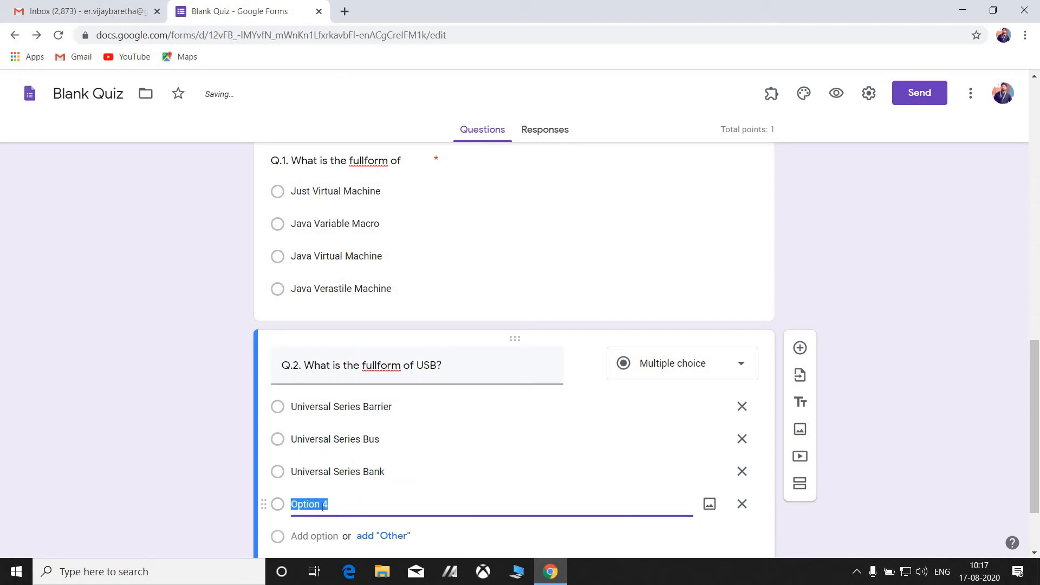
text(Universal Series B)
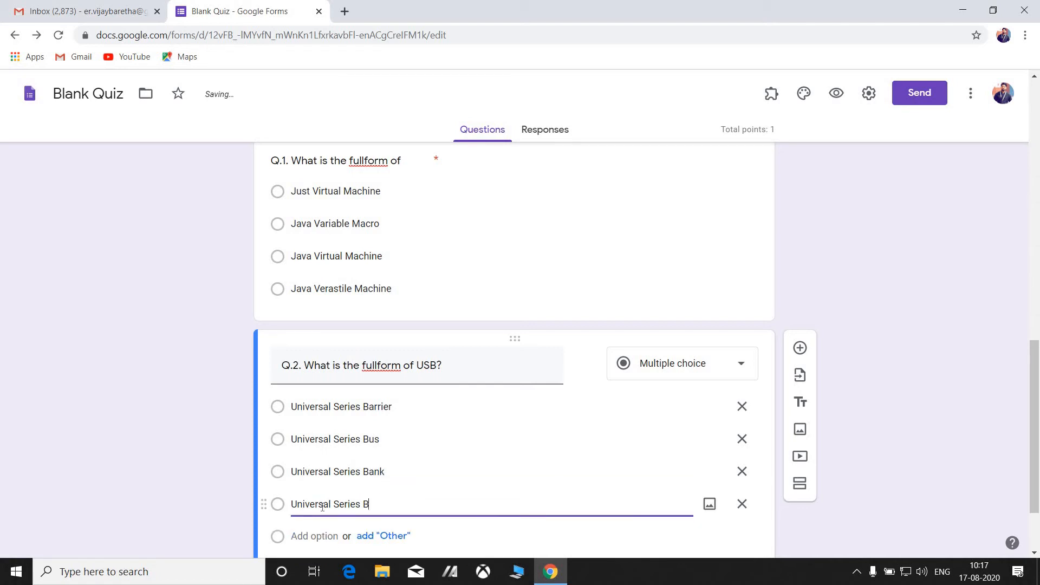
click(359, 507)
key(BackSpace)
key(BackSpace)
key(BackSpace)
text(ial Bus)
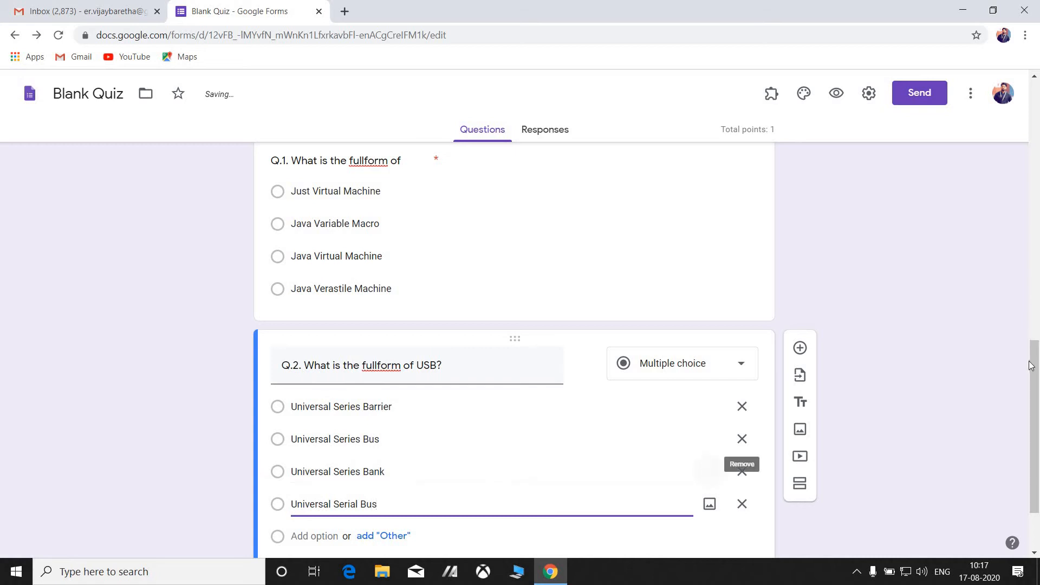
scroll(1030, 365, down, 3)
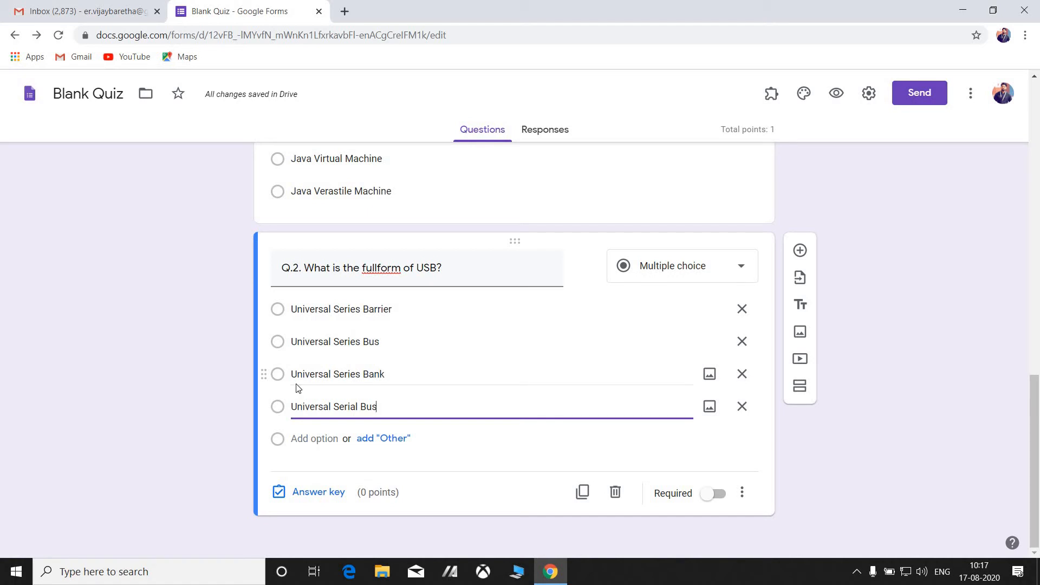
Mark Universal Serial Bus correct for 1 point and make Q.2 required.
click(312, 495)
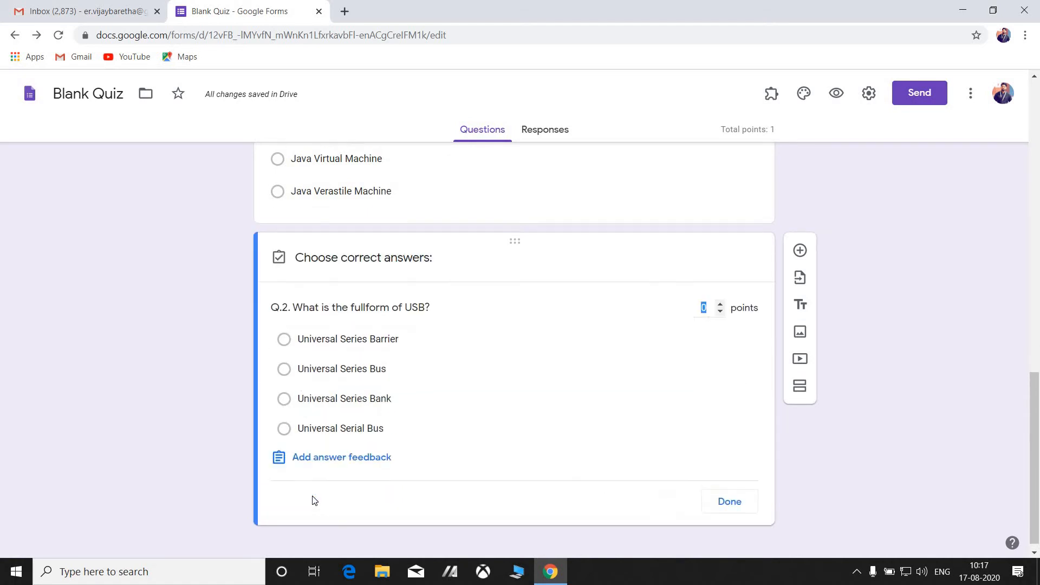
click(283, 429)
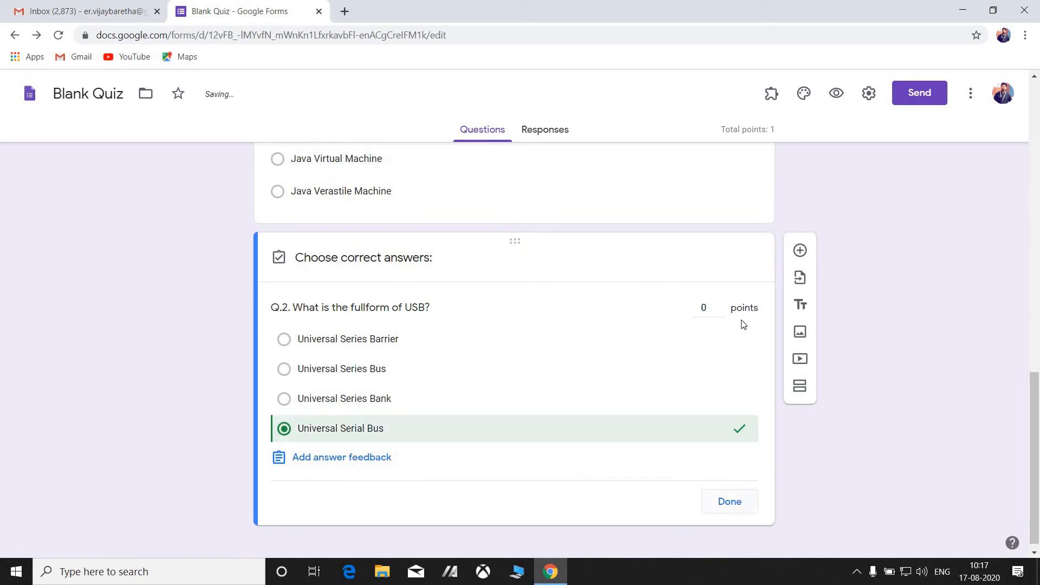
click(719, 304)
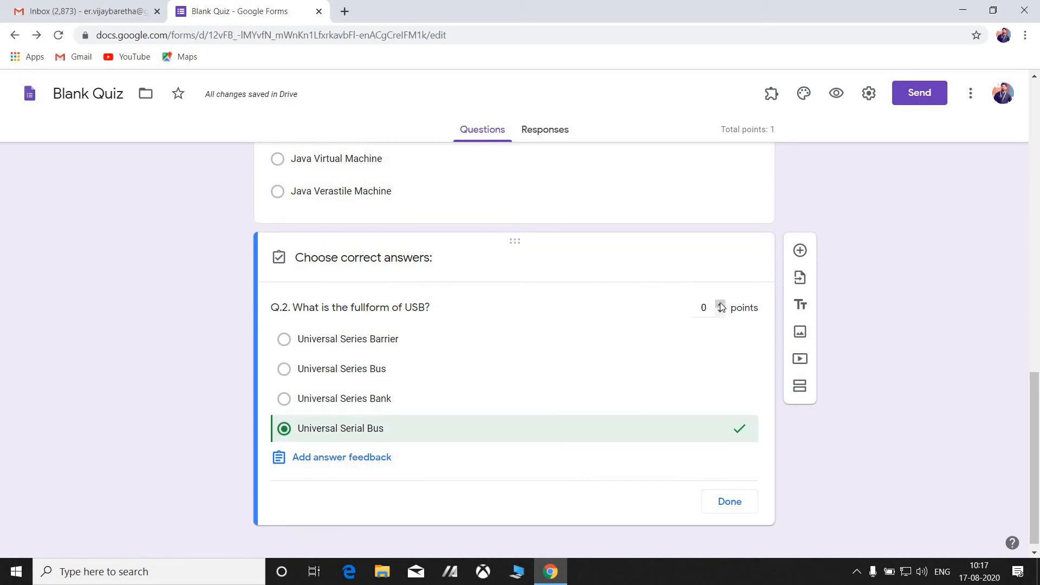
click(730, 501)
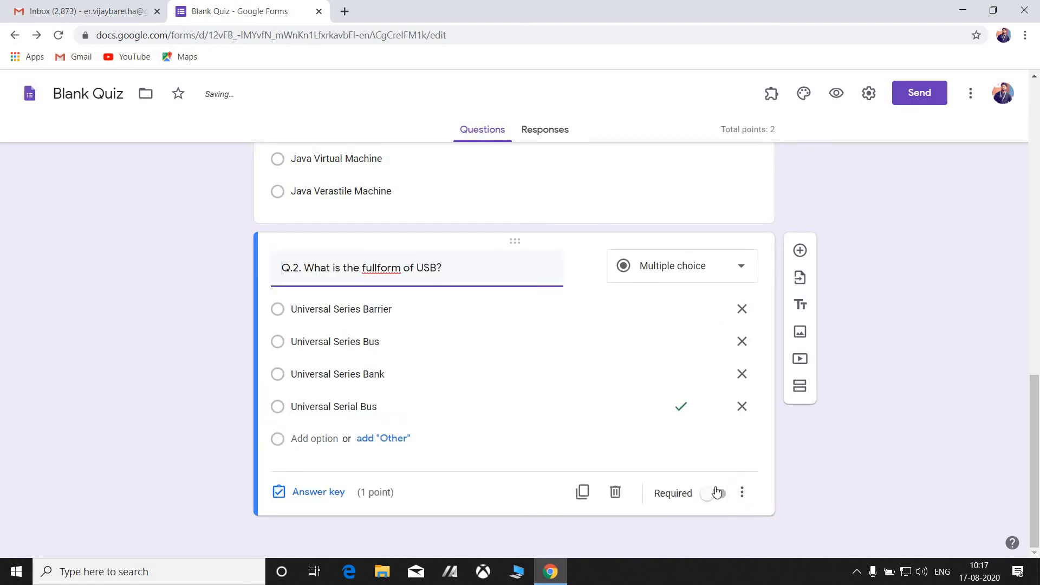
click(715, 494)
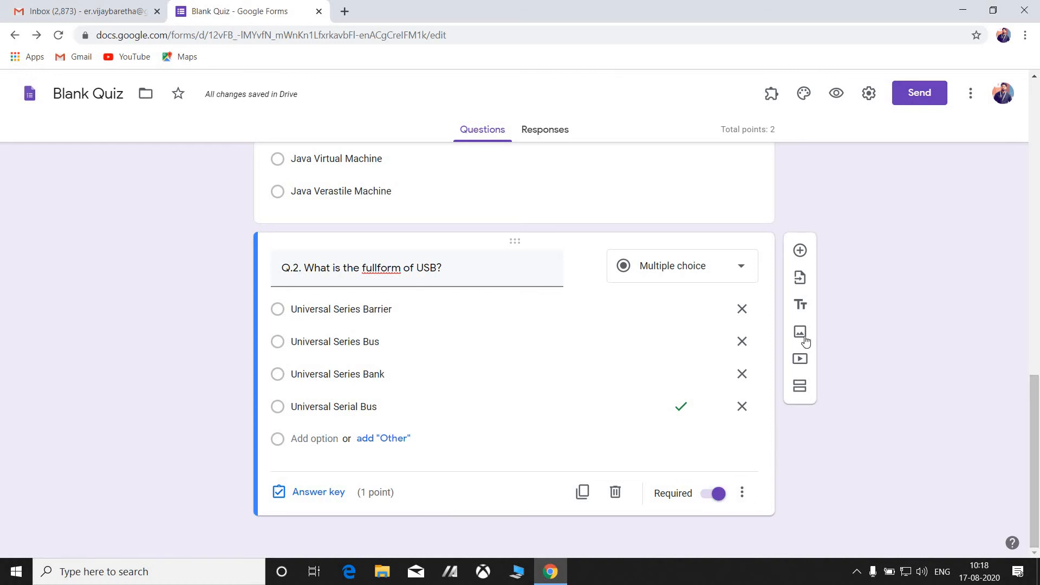
click(799, 253)
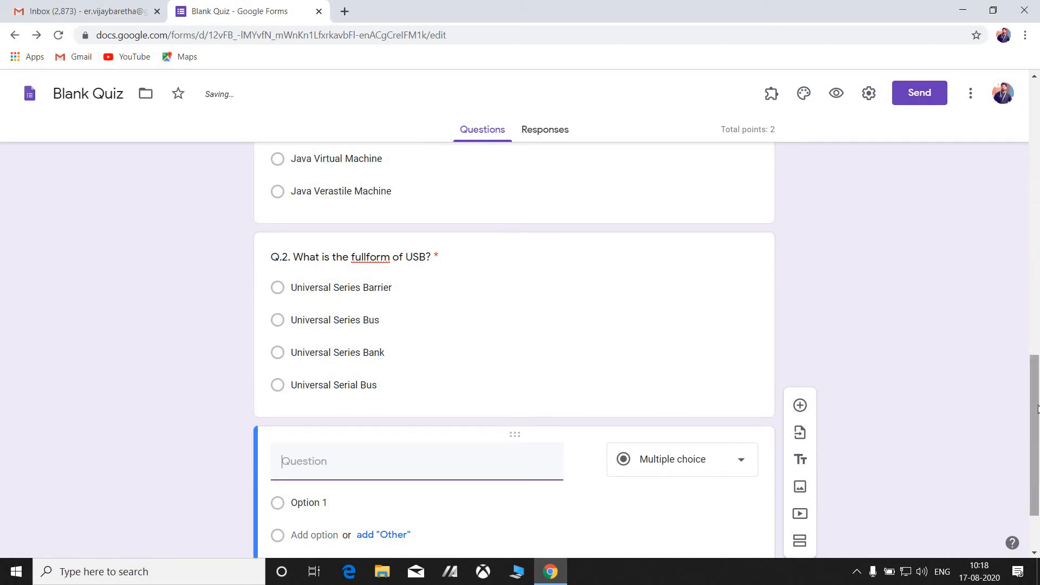
Title Q.3 'Q.3. Which company had created Java?'.
scroll(1036, 408, down, 2)
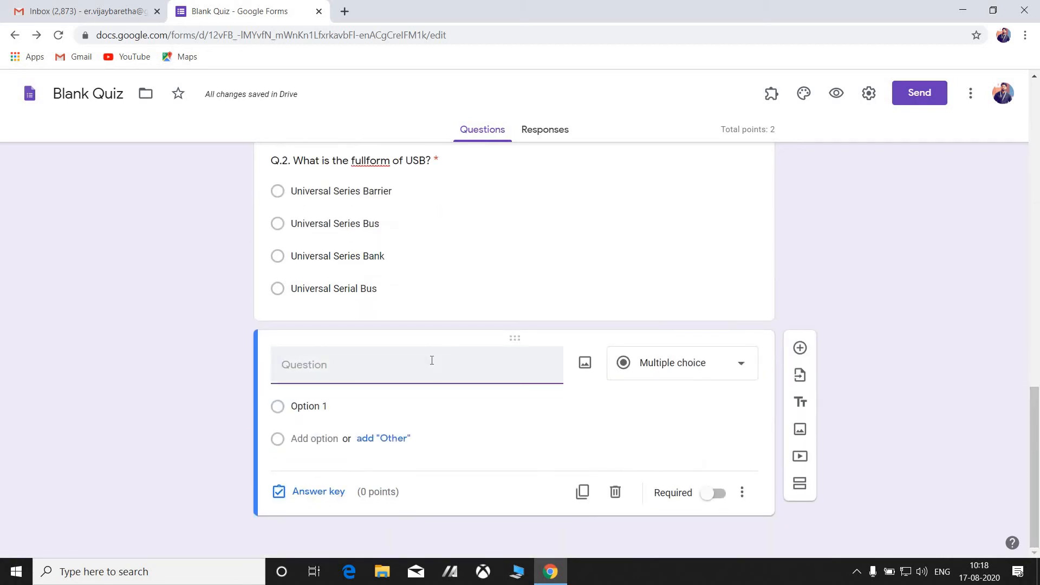
text(Q.)
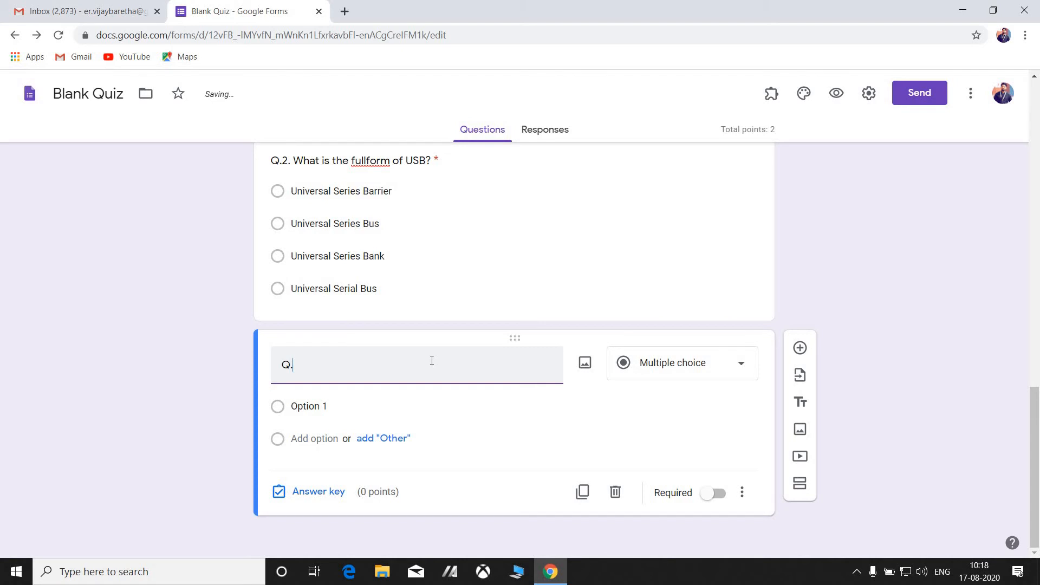
text(3.)
text(Who )
text(is the )
text(curre)
key(BackSpace)
key(BackSpace)
key(BackSpace)
key(BackSpace)
key(BackSpace)
key(BackSpace)
key(BackSpace)
key(BackSpace)
key(BackSpace)
key(BackSpace)
key(BackSpace)
key(BackSpace)
key(BackSpace)
key(BackSpace)
text(ic)
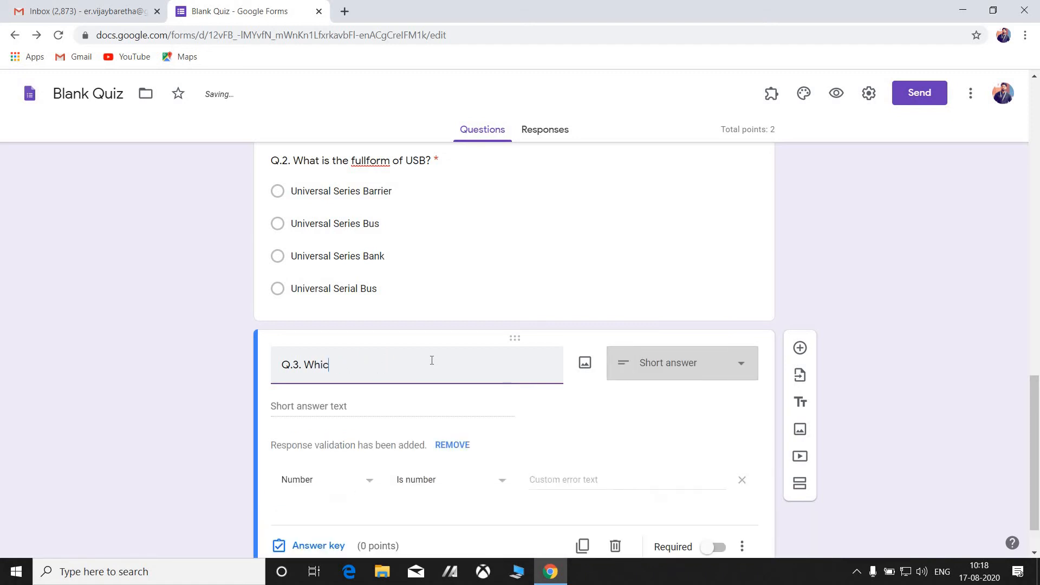
text(h ompany)
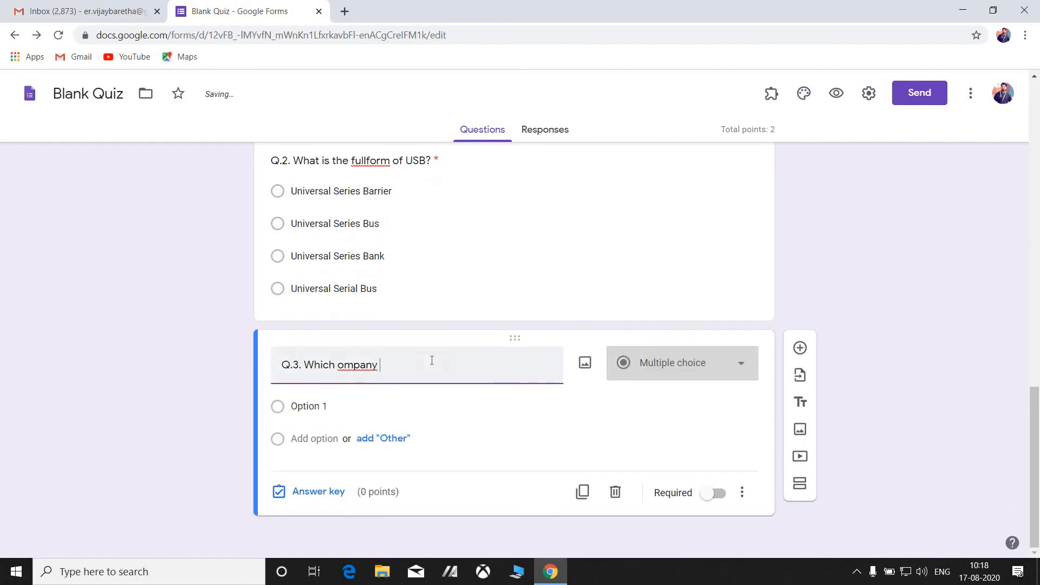
click(338, 366)
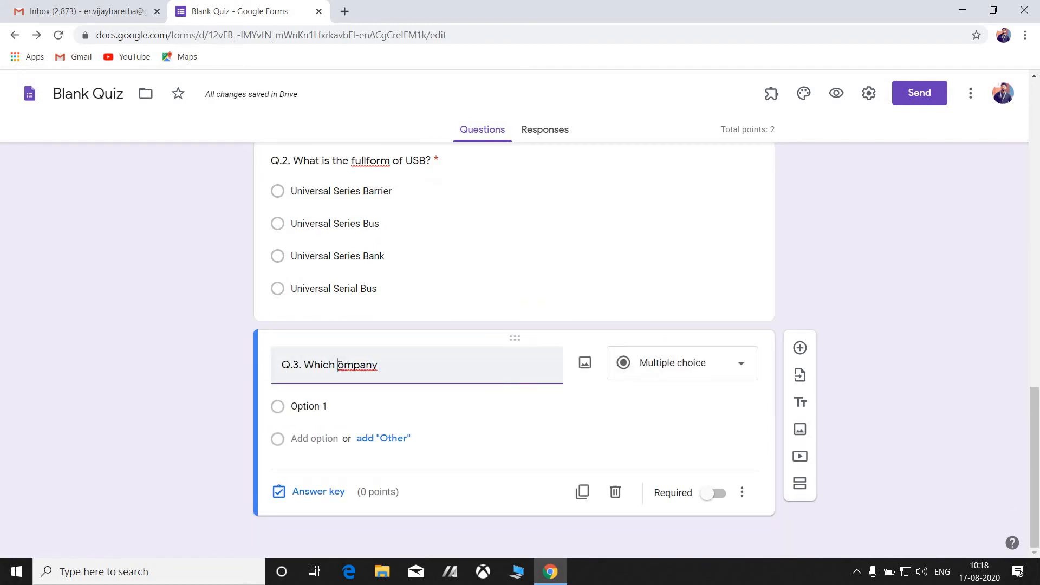
text(c)
click(406, 363)
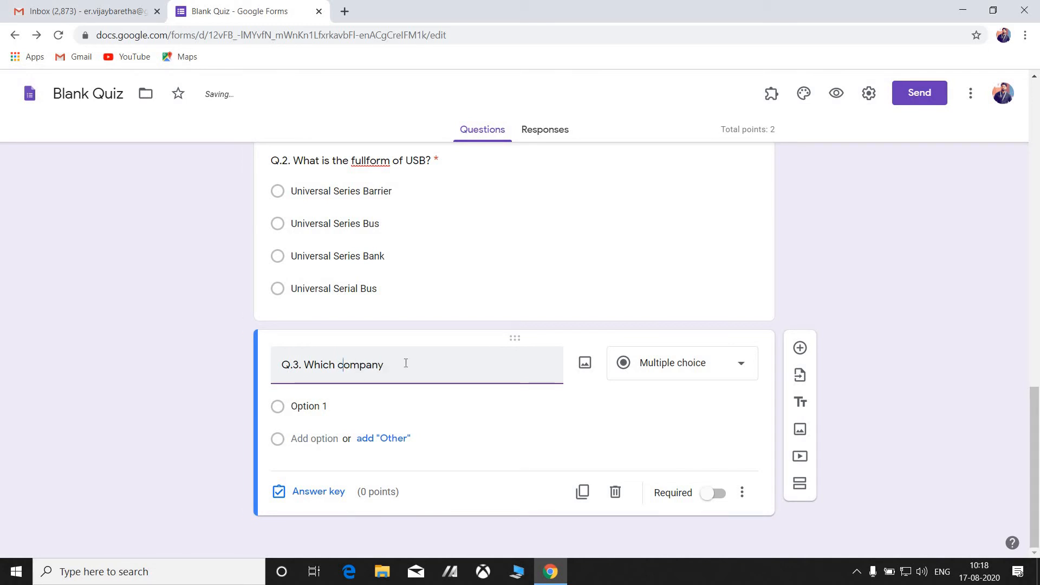
text(was the)
key(BackSpace)
key(BackSpace)
key(BackSpace)
key(BackSpace)
key(BackSpace)
key(BackSpace)
key(BackSpace)
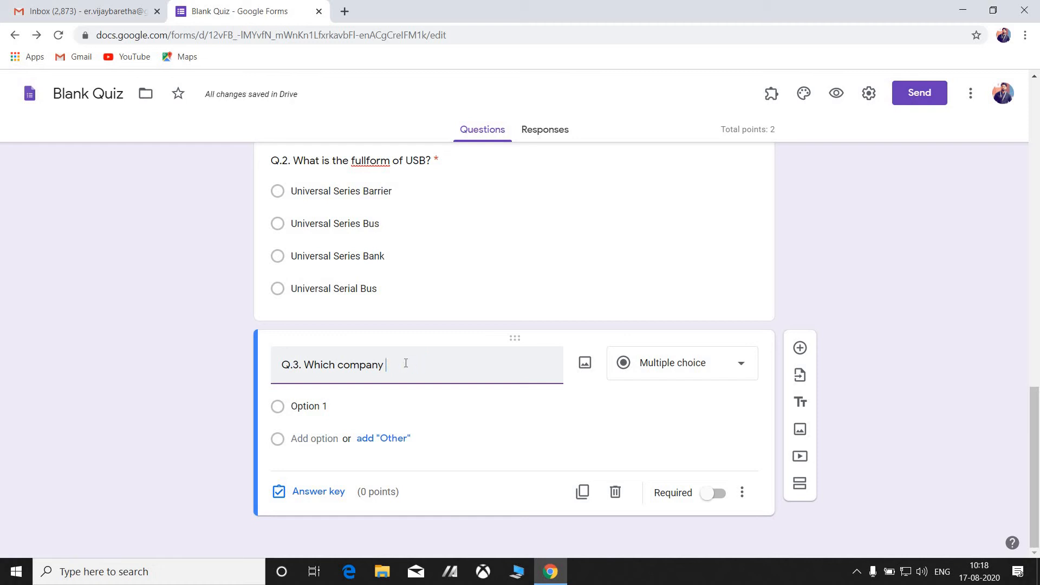
text(had created Java)
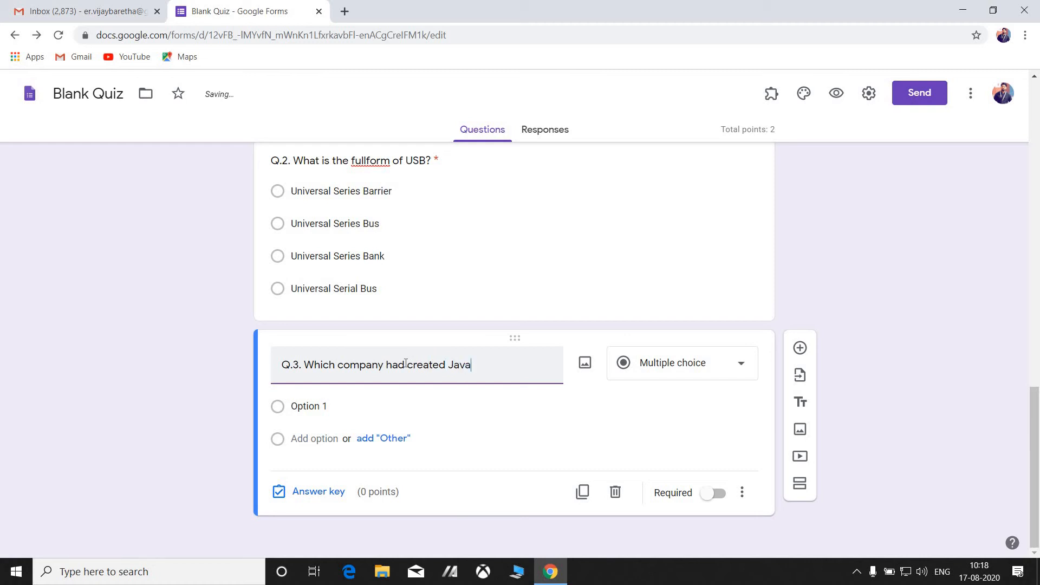
text(?)
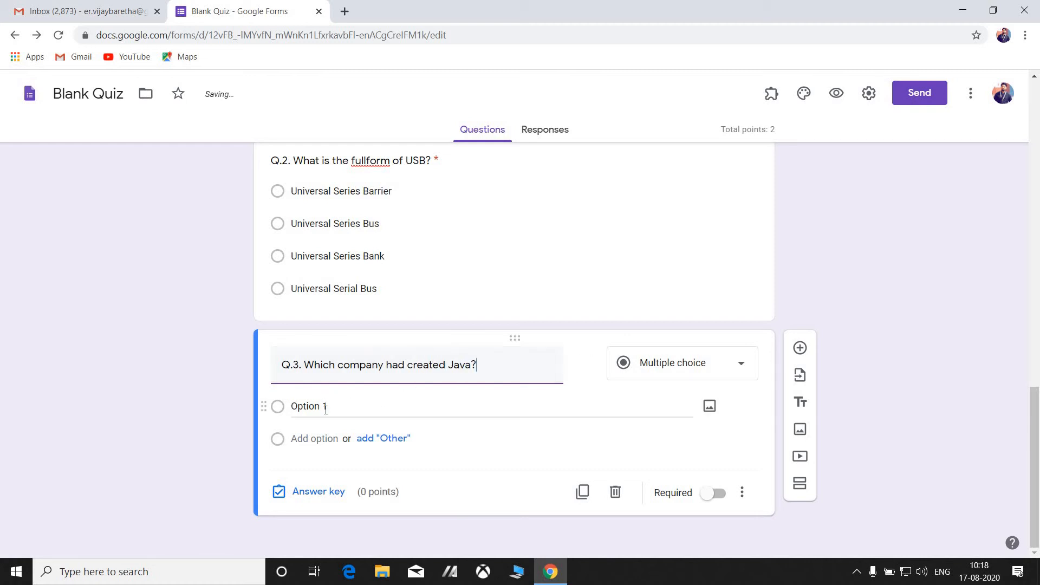
Enter Microsoft as the first choice and extend the title with 'for the first time'.
click(326, 408)
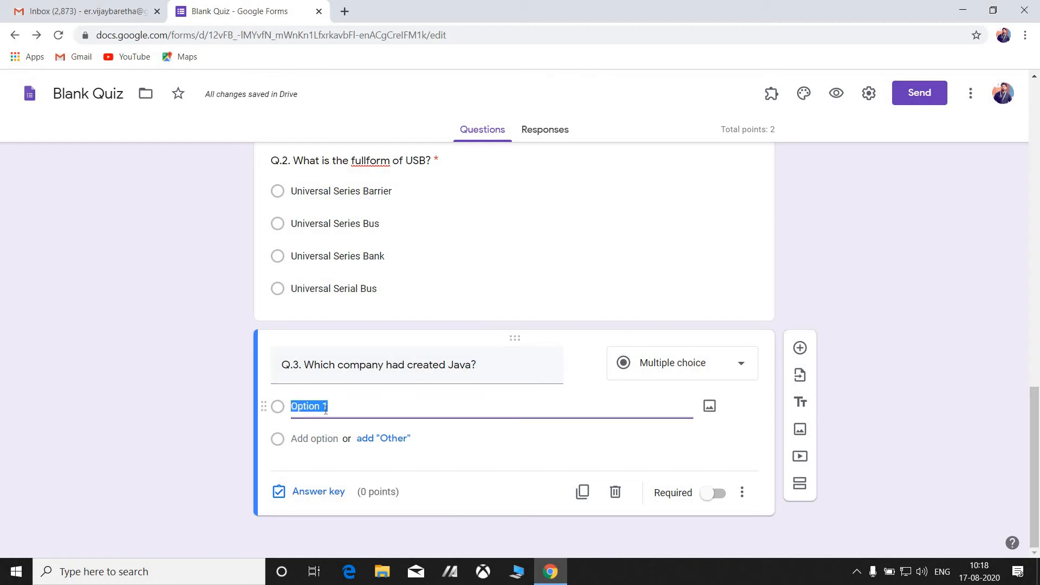
text(Microsoft)
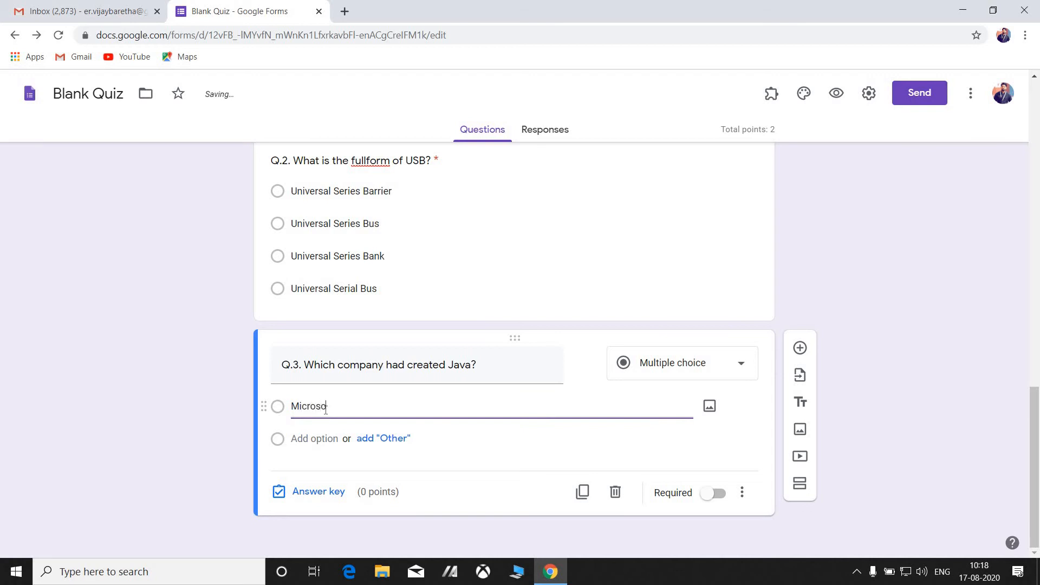
click(307, 438)
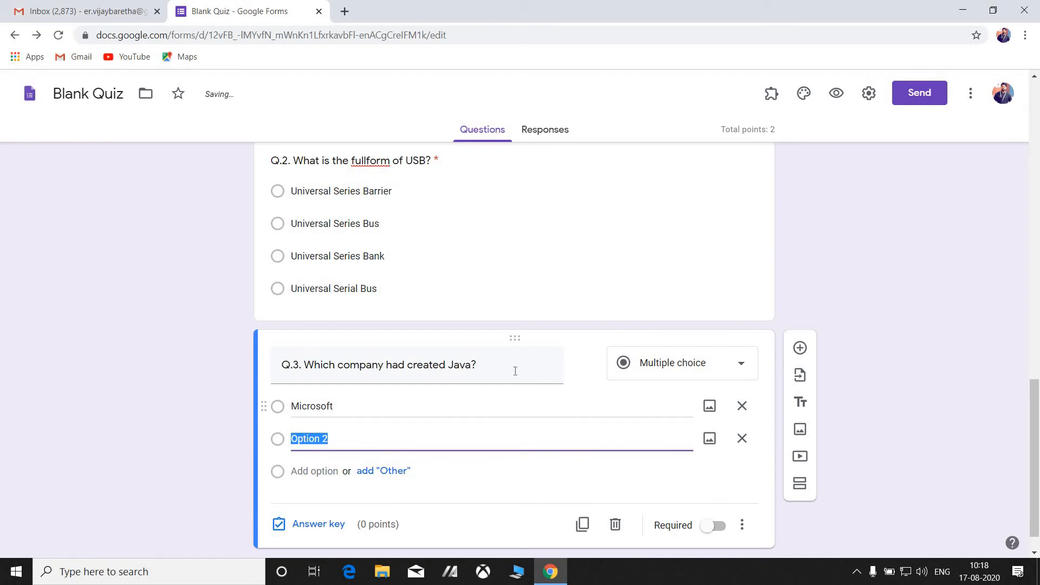
triple_click(474, 367)
click(470, 369)
text(for )
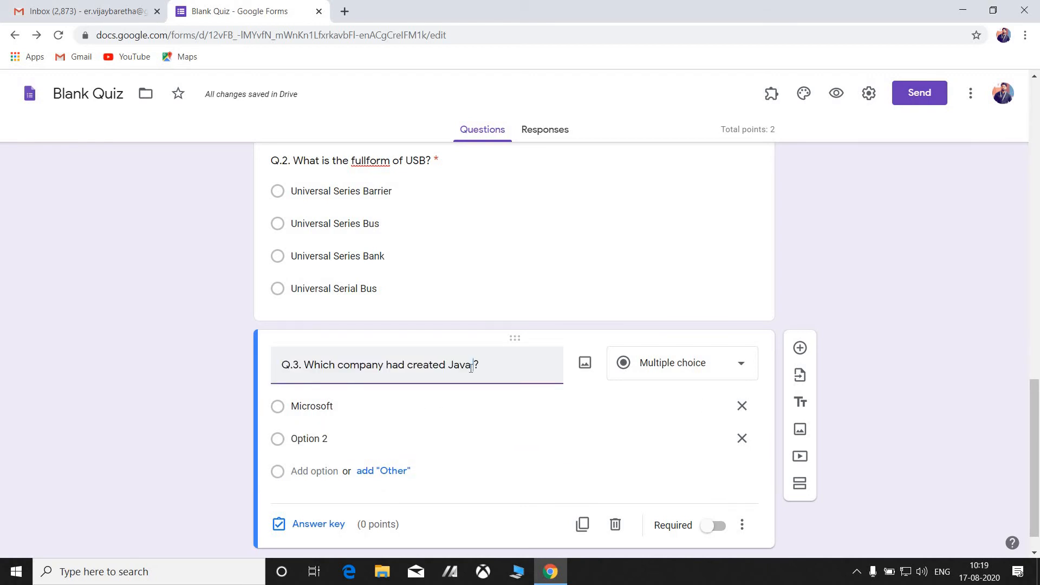
text(the first)
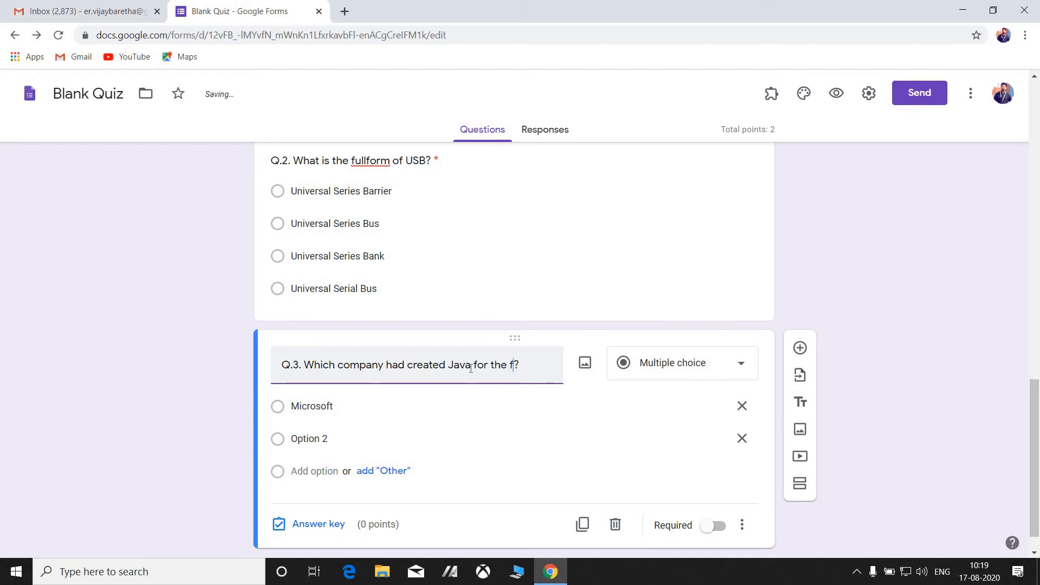
text( time)
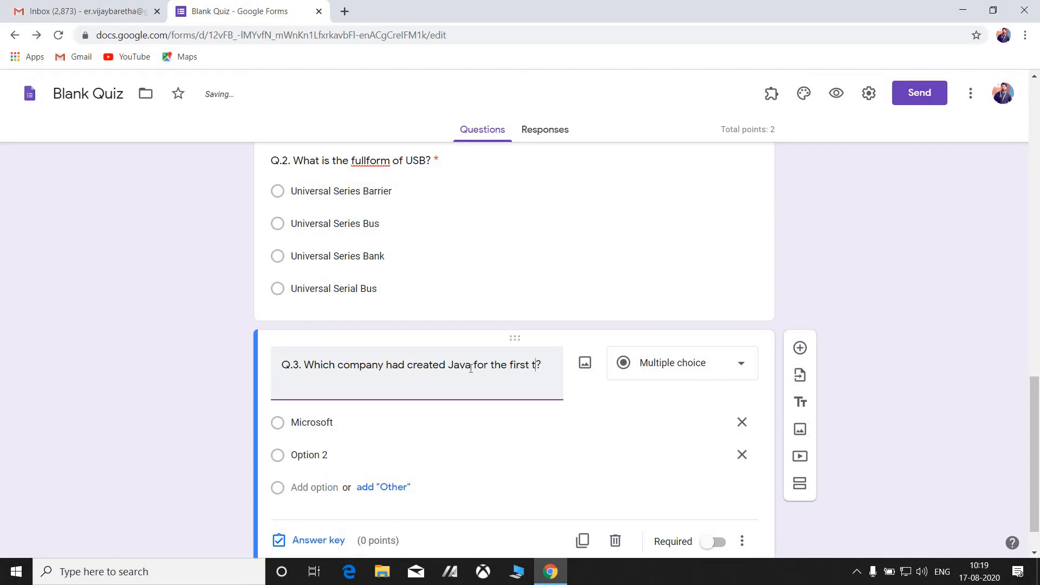
Add the choices Oracle, Sun Micro Systems and Google to Q.3.
click(313, 455)
text(oracle)
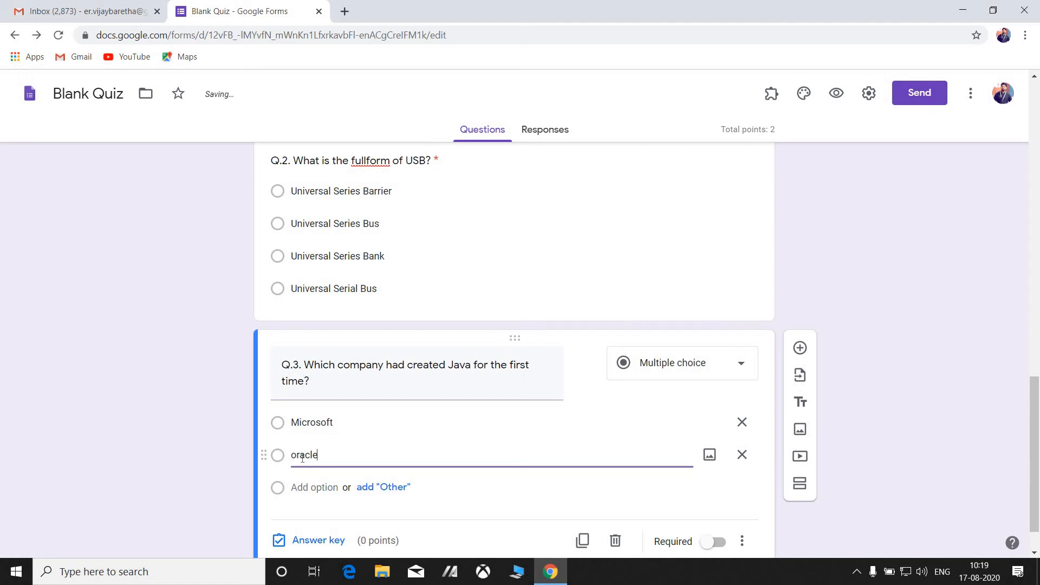
click(297, 455)
key(BackSpace)
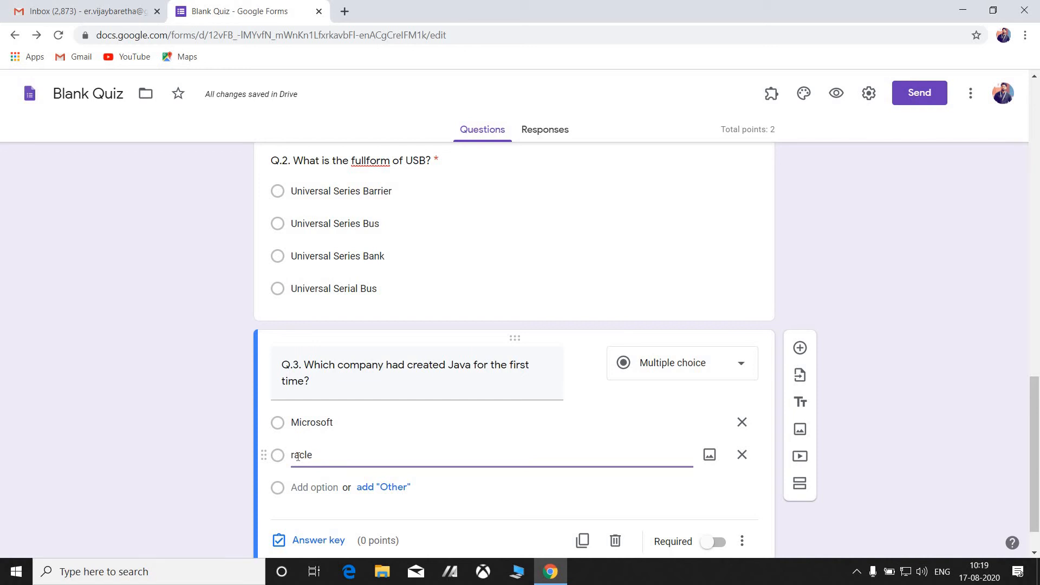
text(O)
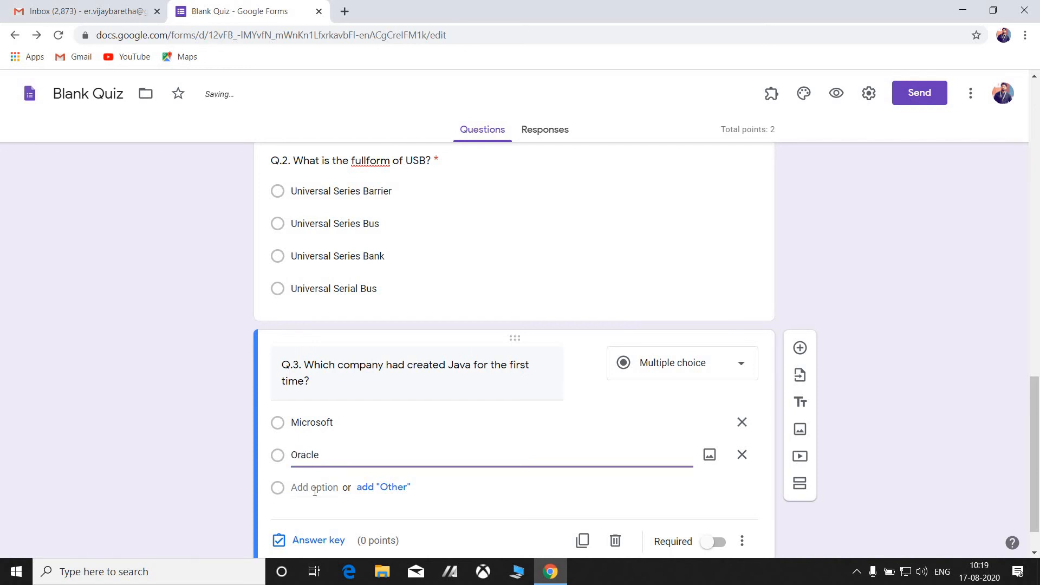
click(315, 488)
text(Sun)
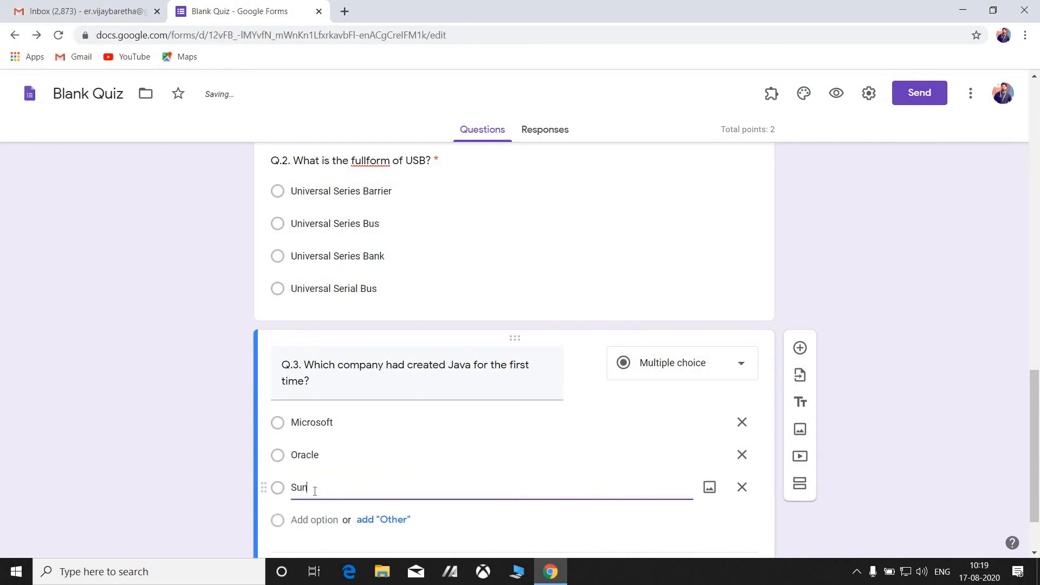
text( Microsystems)
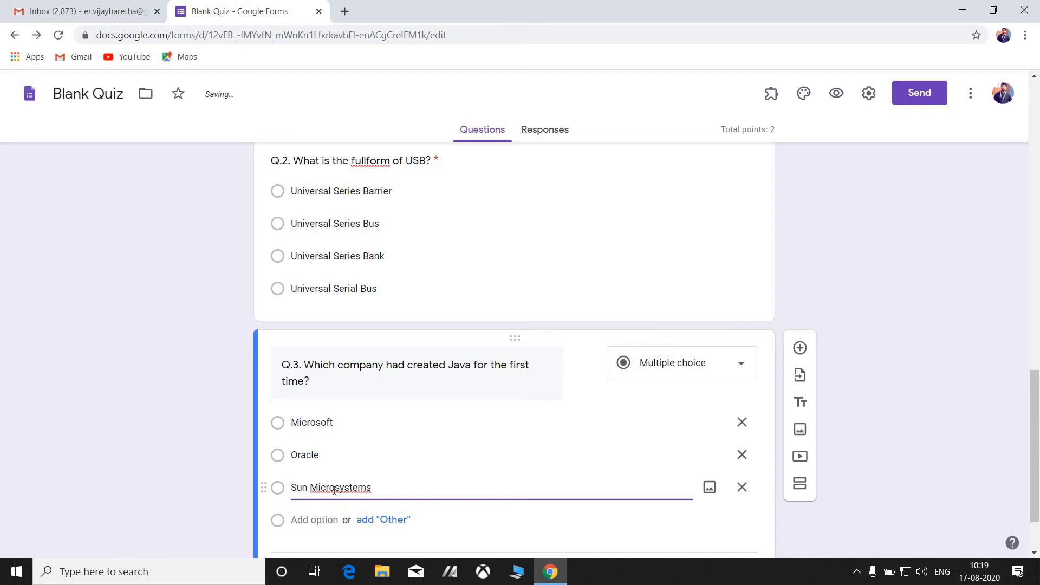
click(334, 487)
key(BackSpace)
text(S)
click(321, 521)
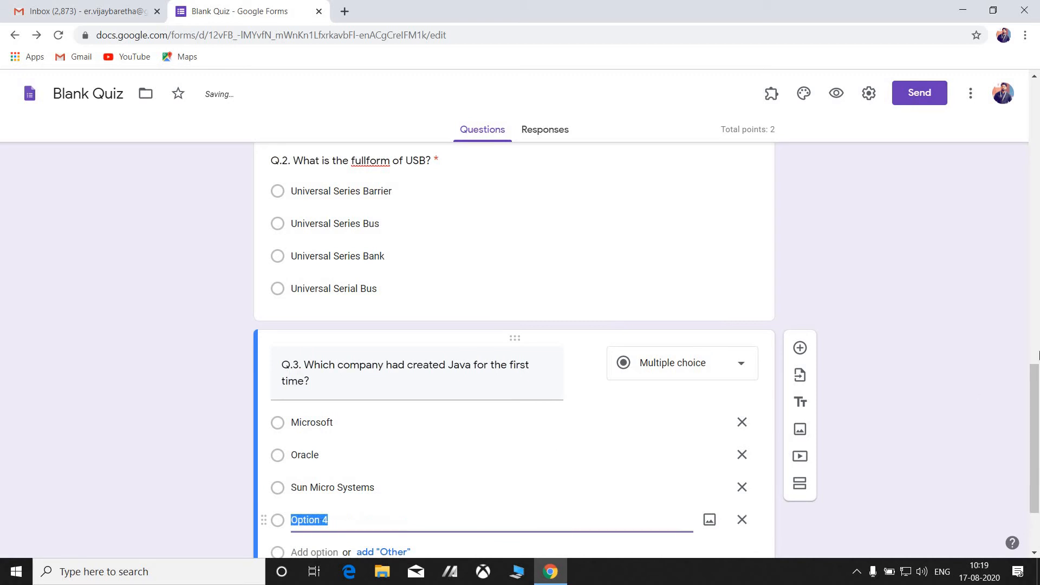
scroll(1036, 439, down, 2)
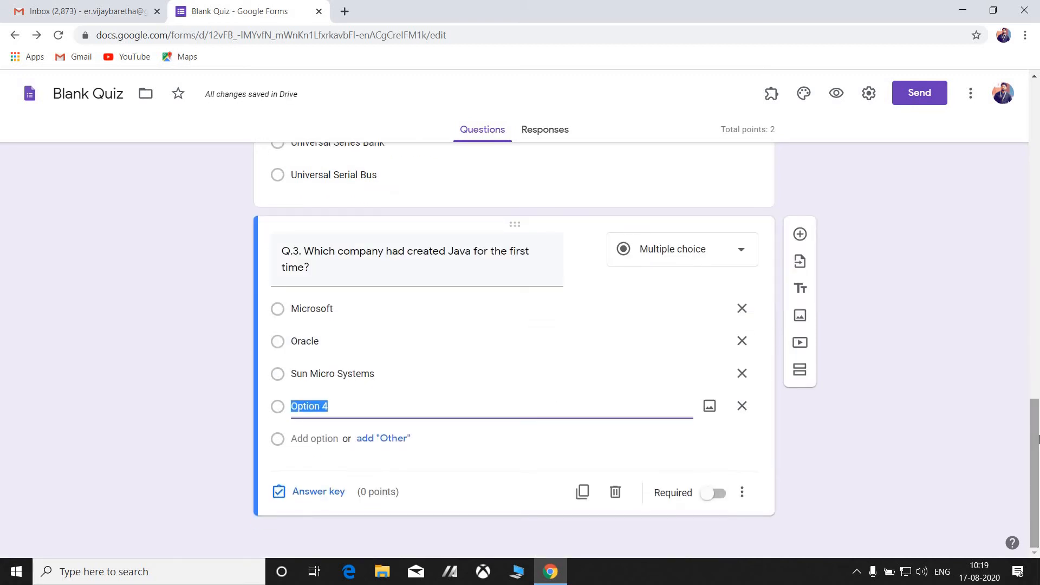
text(Google)
click(298, 494)
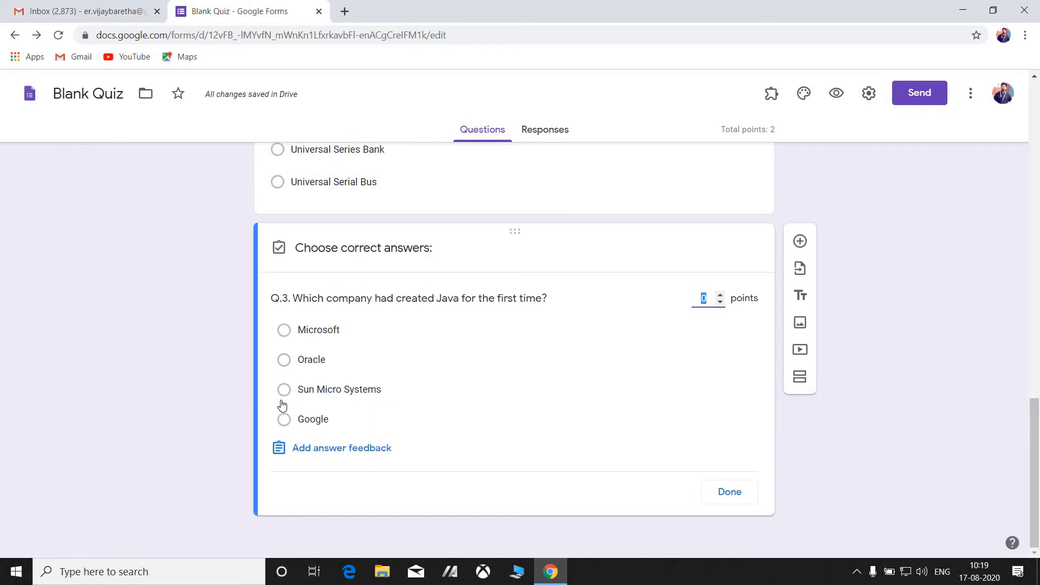
Mark Sun Micro Systems as Q.3's 1-point correct answer, make Q.3 required, and preview the quiz.
click(283, 394)
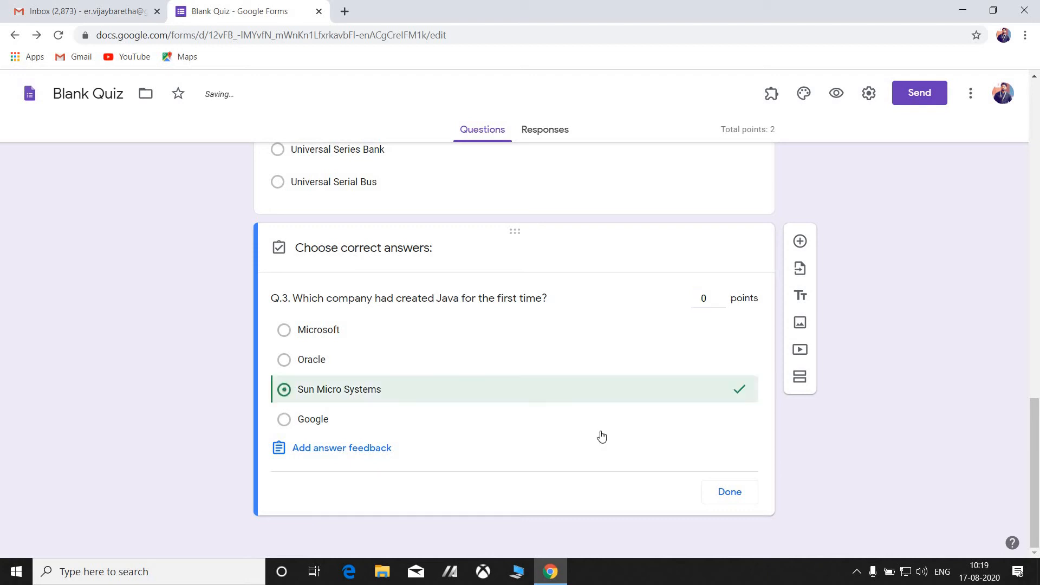
click(720, 295)
click(727, 499)
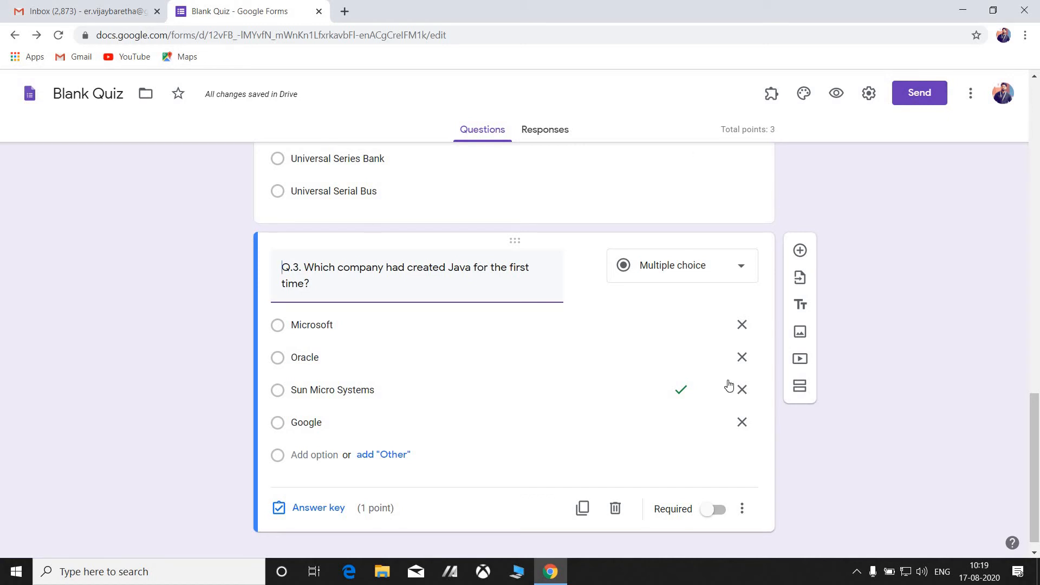
click(715, 514)
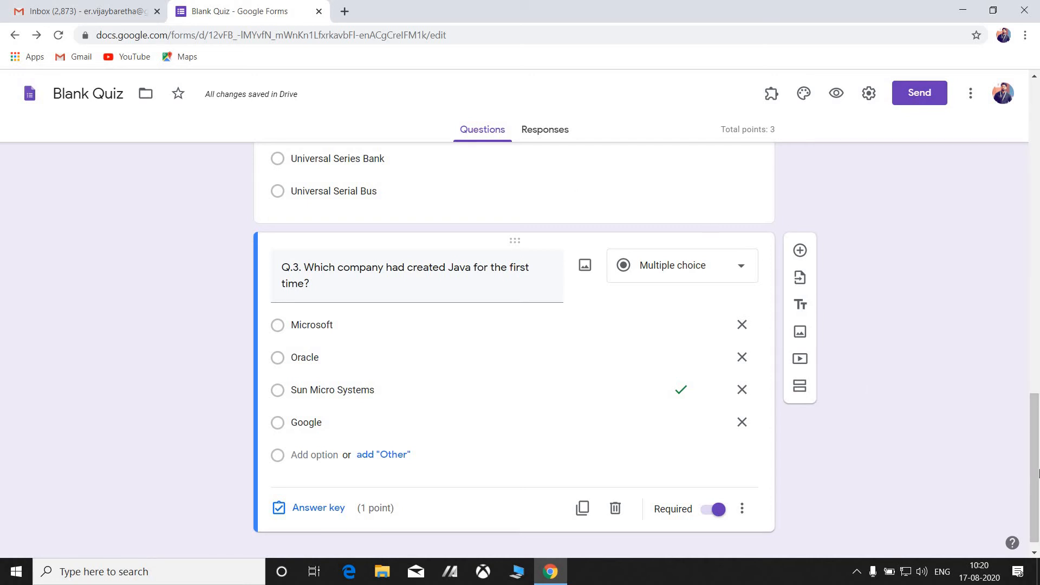
drag(1036, 470, 1035, 172)
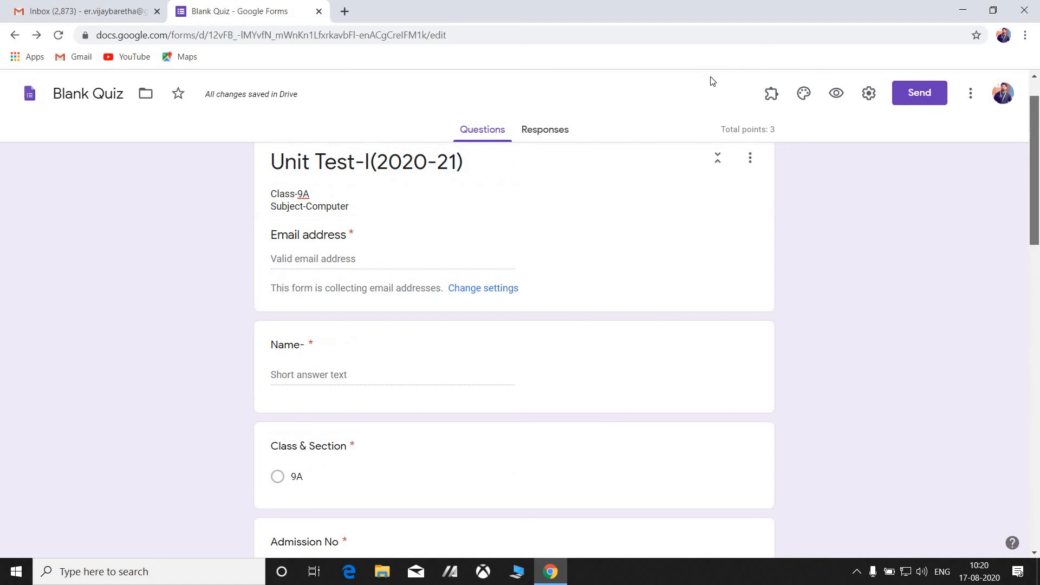
click(835, 95)
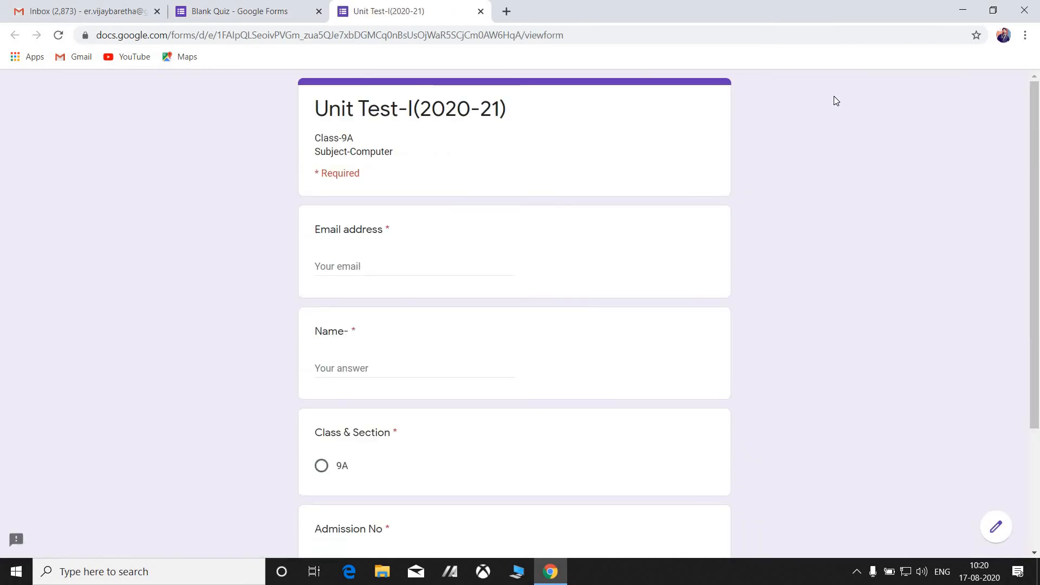
Enter the student's email address and full name on the preview's first page.
click(421, 262)
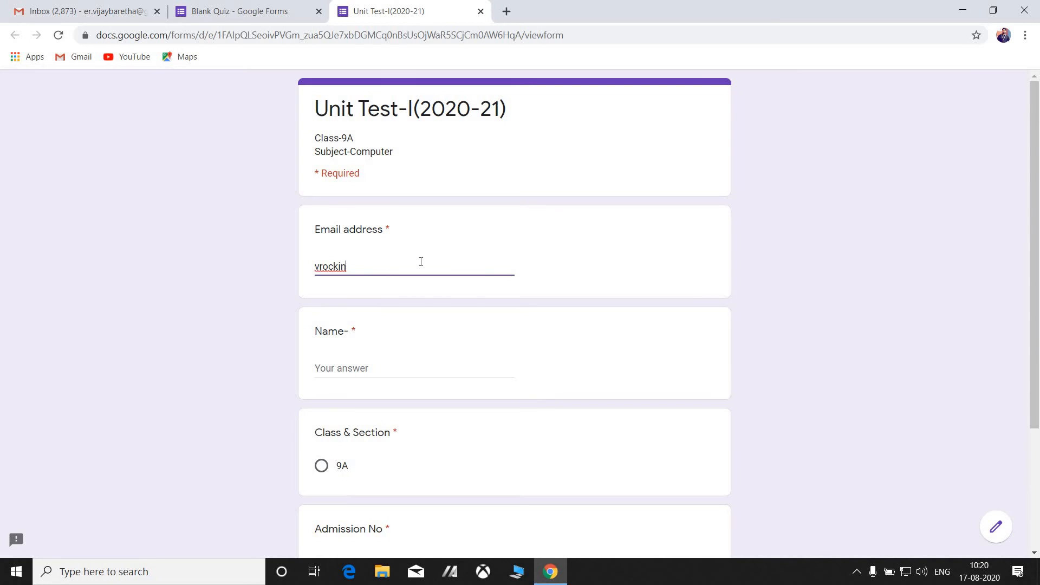
click(373, 375)
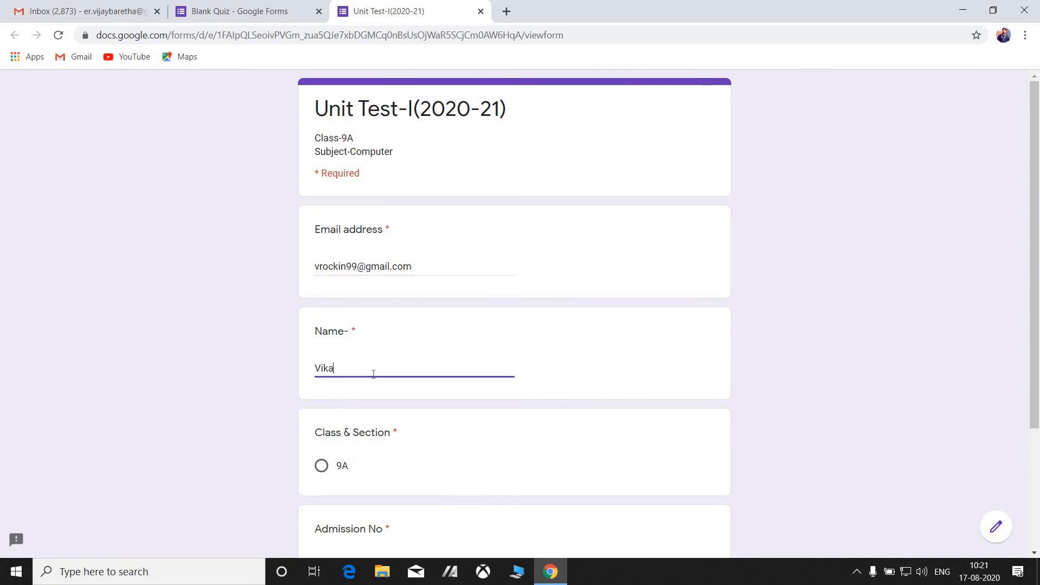
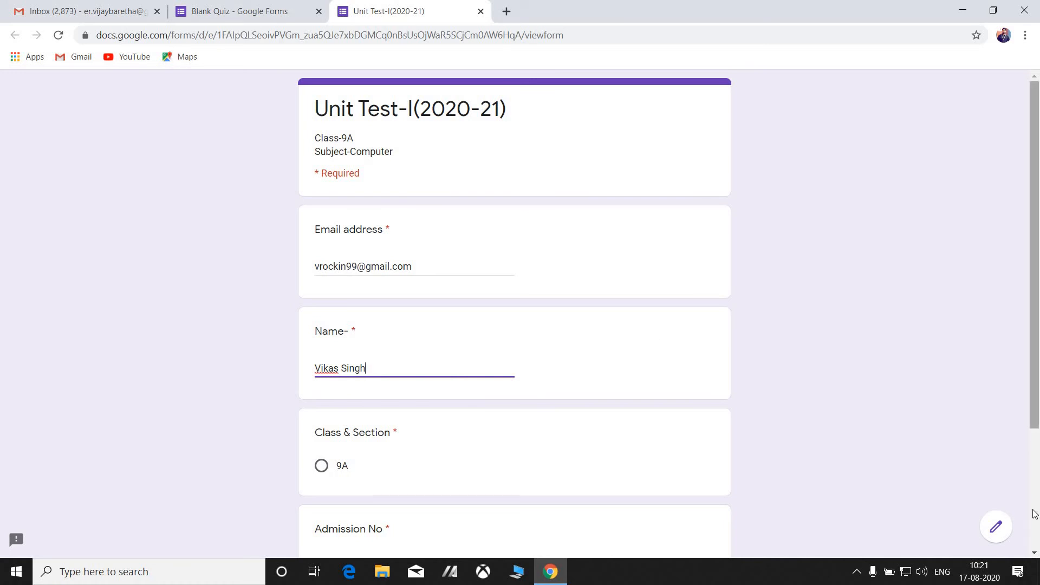
Choose class 9A, enter the admission number, and continue to the questions page.
scroll(172, 299, down, 2)
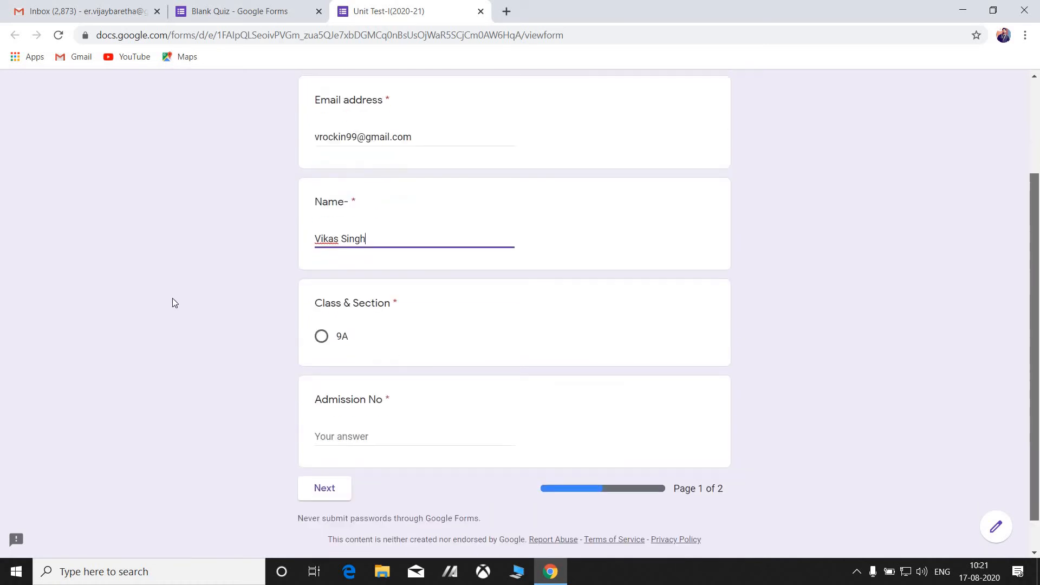
click(321, 346)
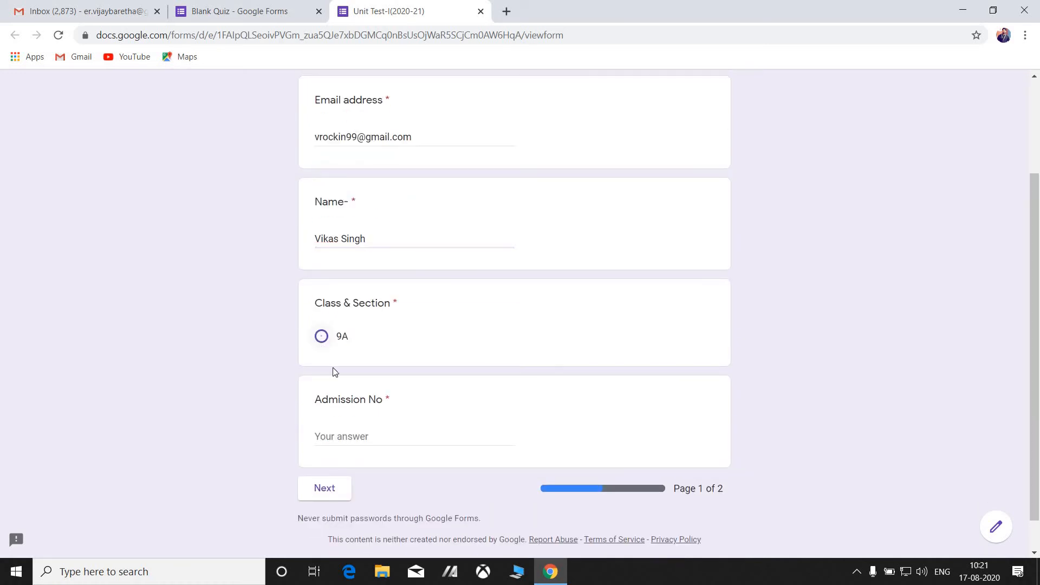
click(359, 442)
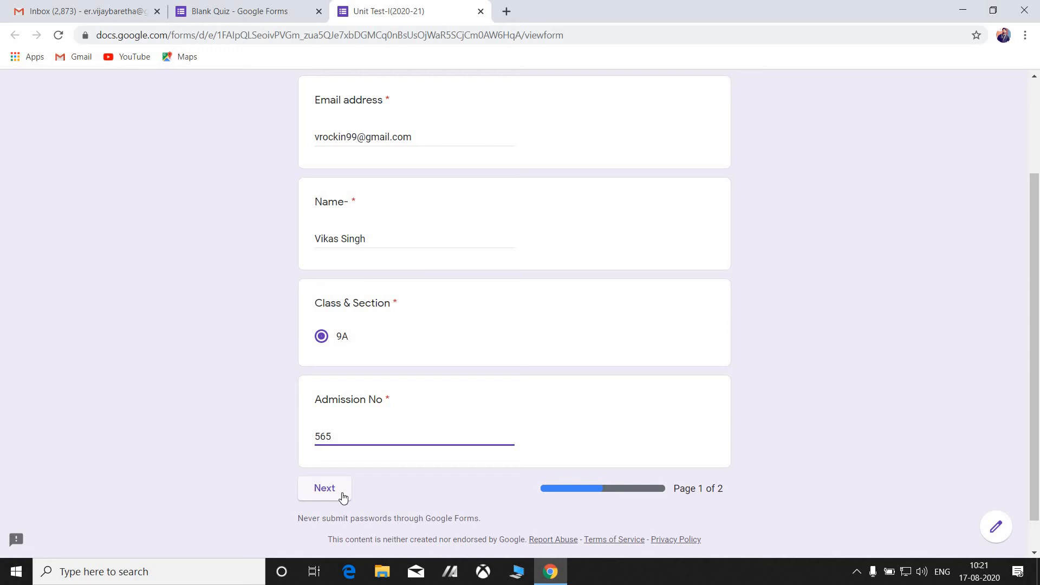
click(325, 488)
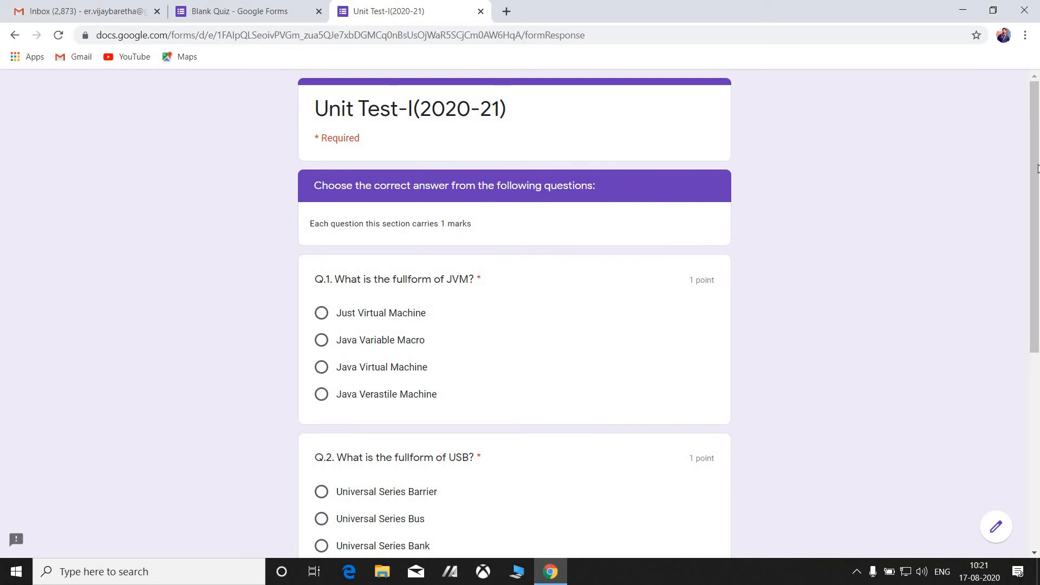
Answer Q.1 Java Virtual Machine, Q.2 Universal Series Bus and Q.3 Sun Micro Systems.
scroll(1038, 241, down, 2)
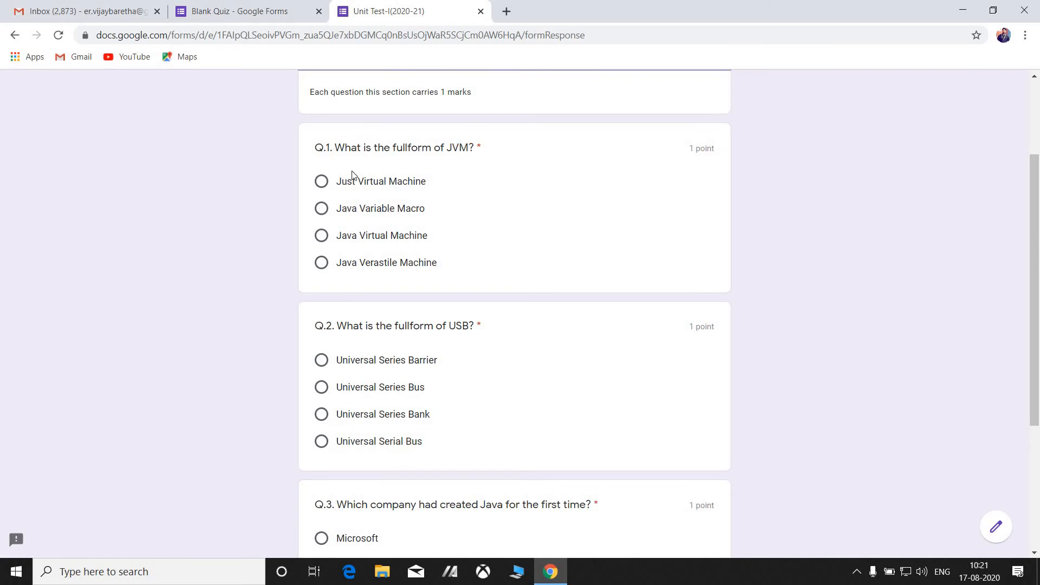
click(322, 236)
drag(1036, 247, 1038, 311)
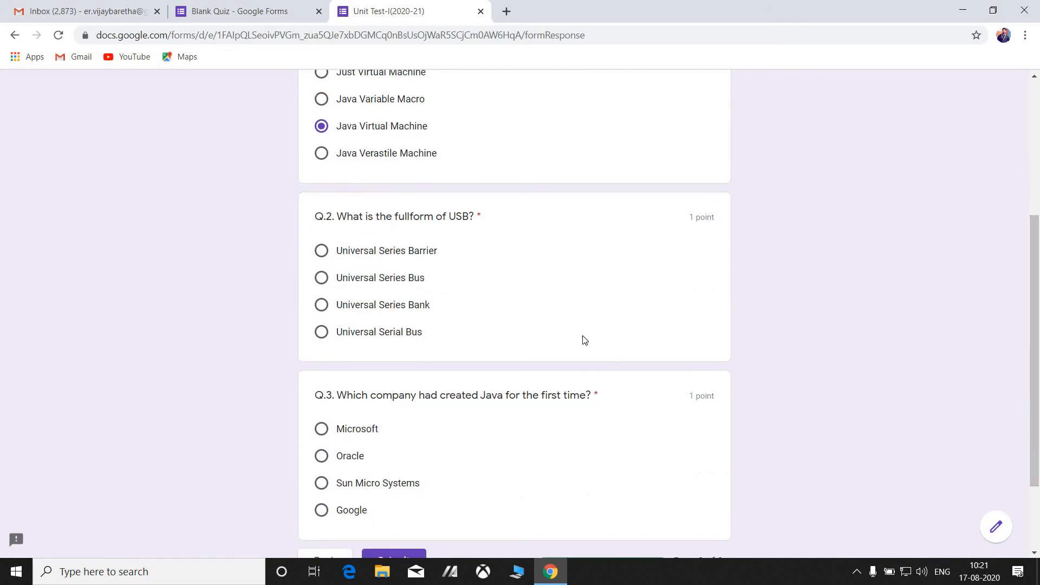
click(322, 278)
scroll(541, 315, down, 2)
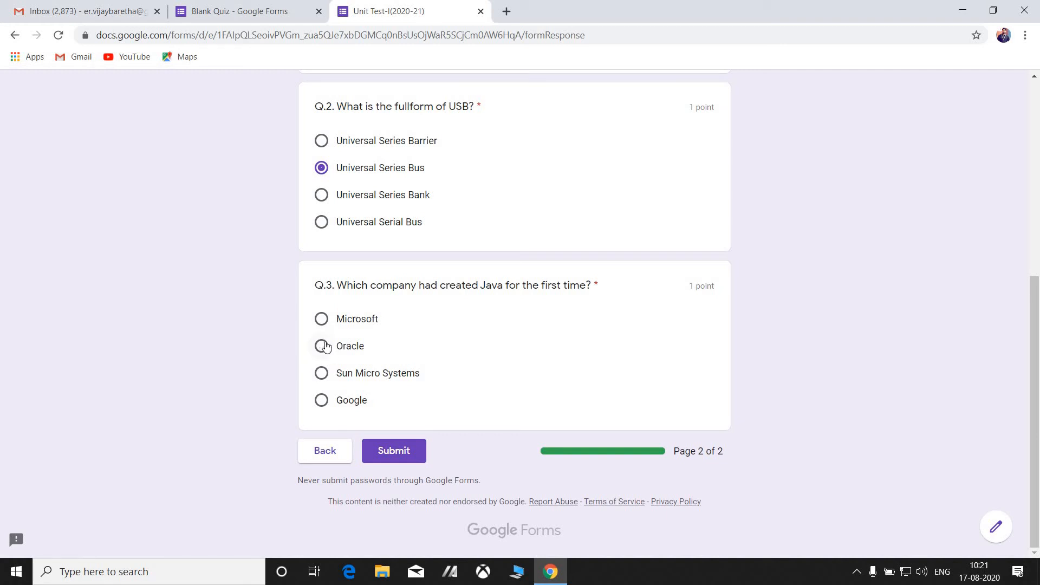
click(322, 374)
Back in the quiz editor, view the Responses tab showing 0 responses.
click(1034, 181)
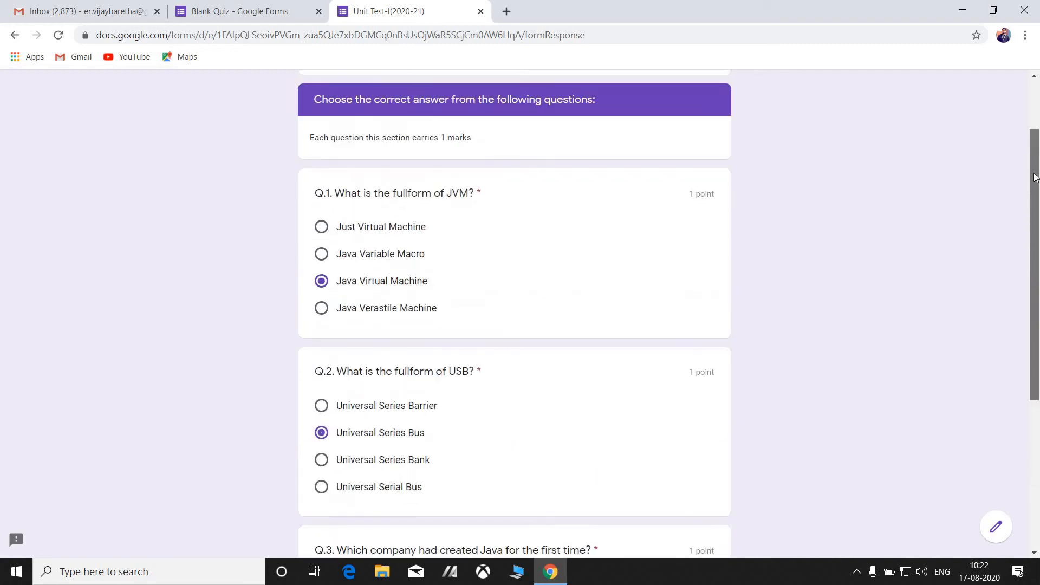
scroll(351, 417, down, 6)
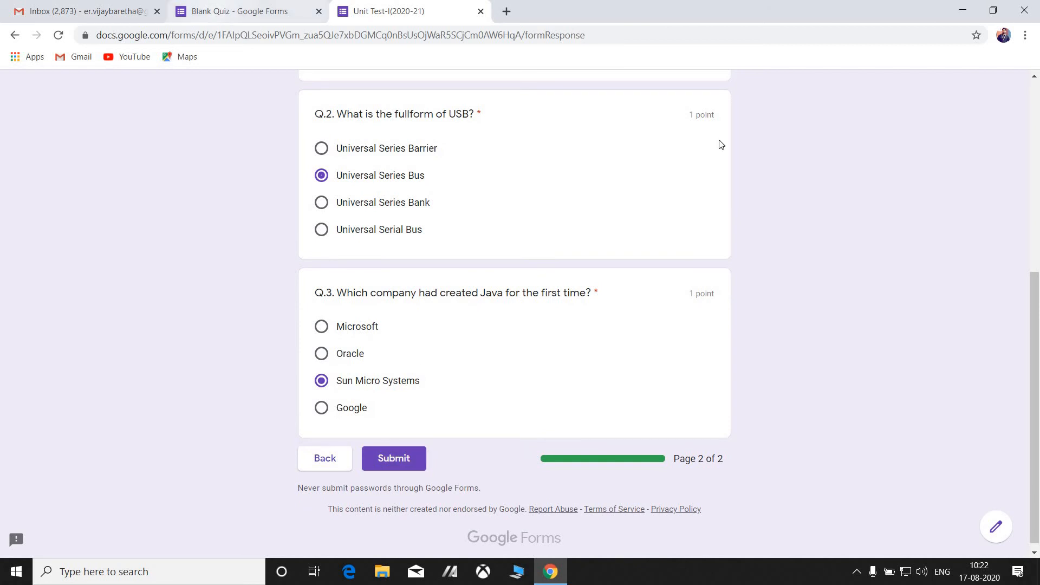
click(246, 11)
click(545, 135)
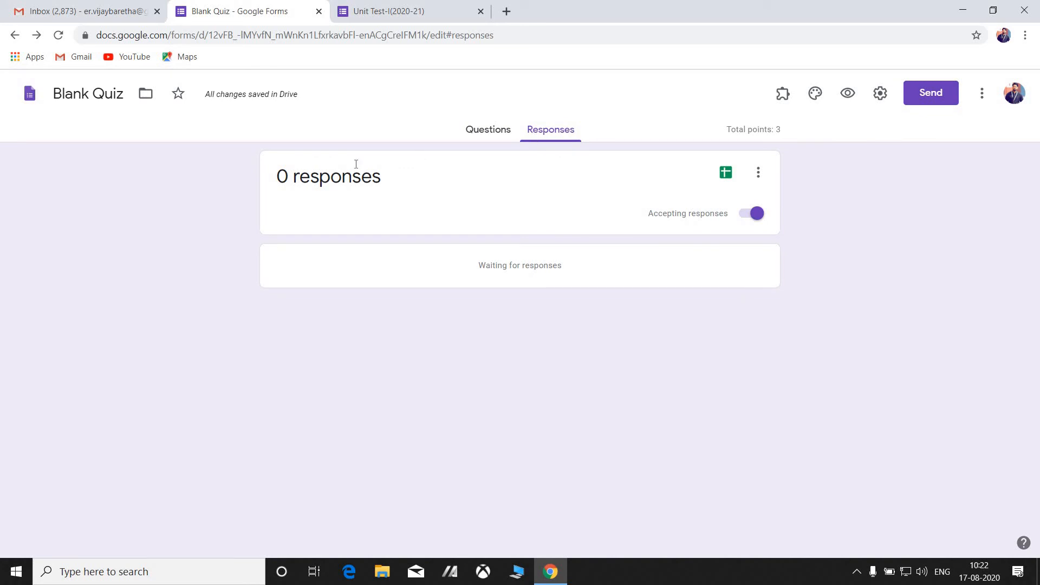
click(432, 12)
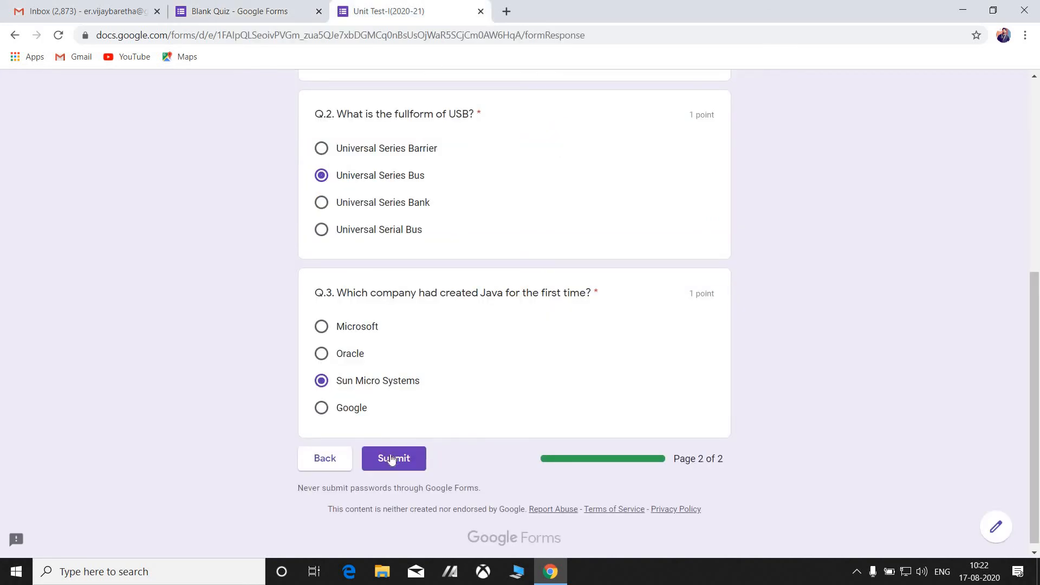
click(258, 8)
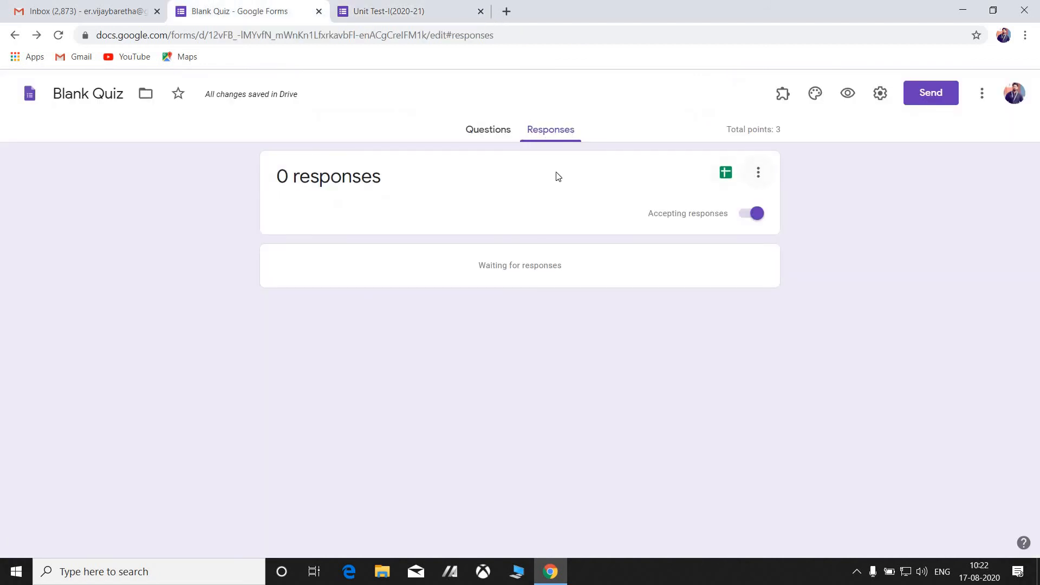
click(472, 131)
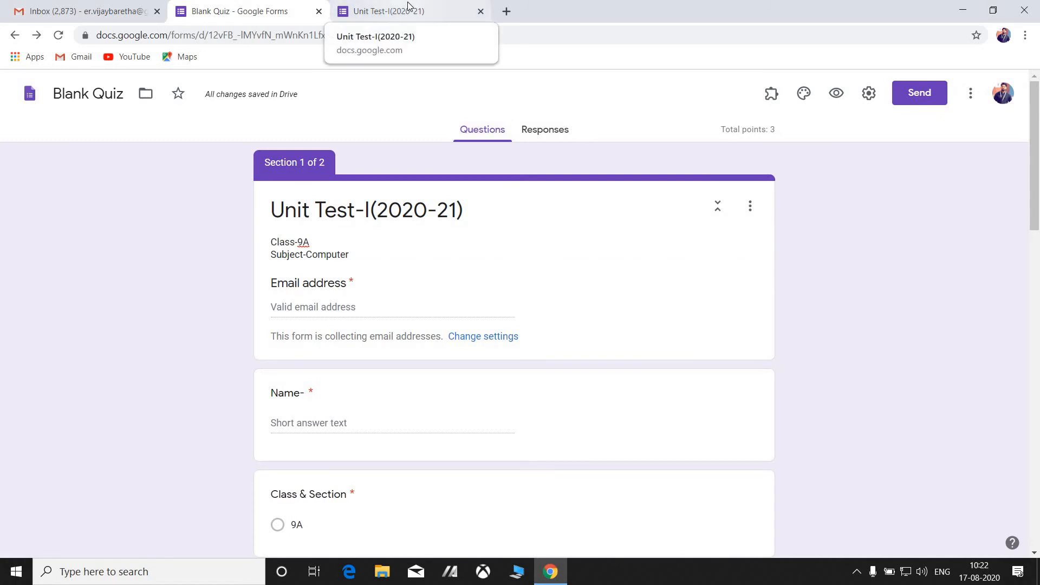
click(541, 140)
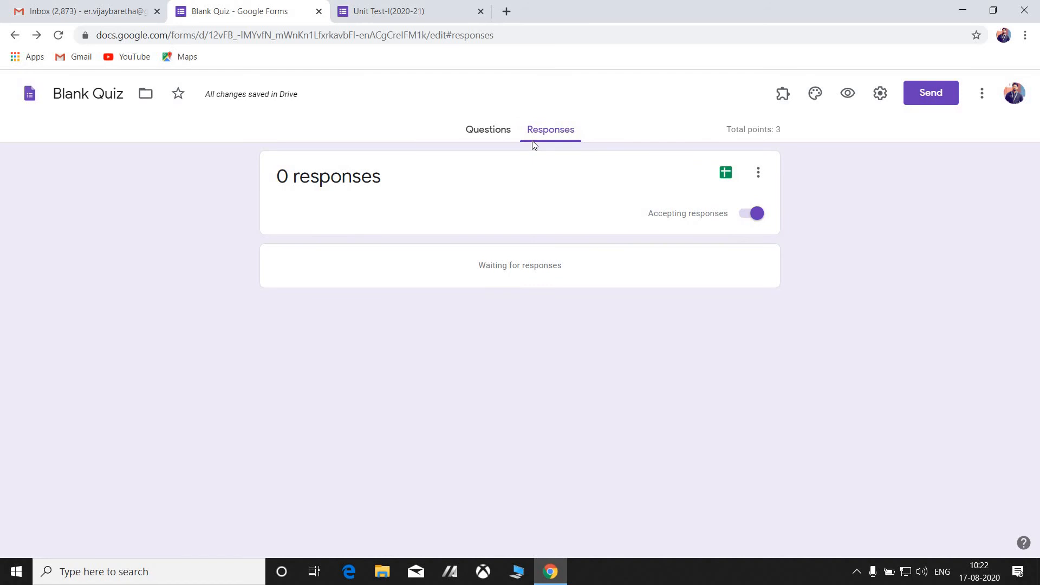
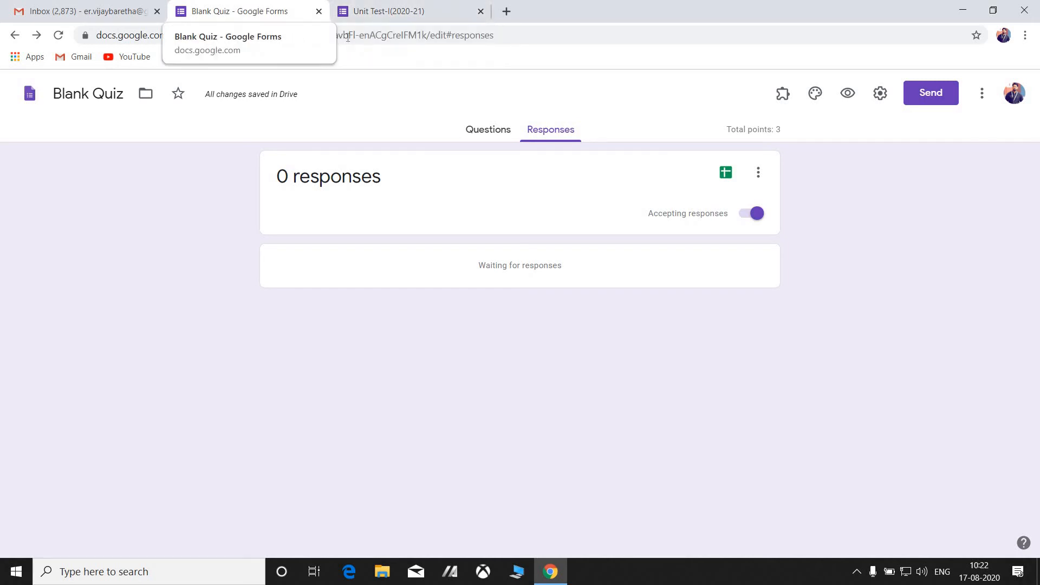
Turn off Accepting responses for the quiz on the Responses tab.
click(493, 133)
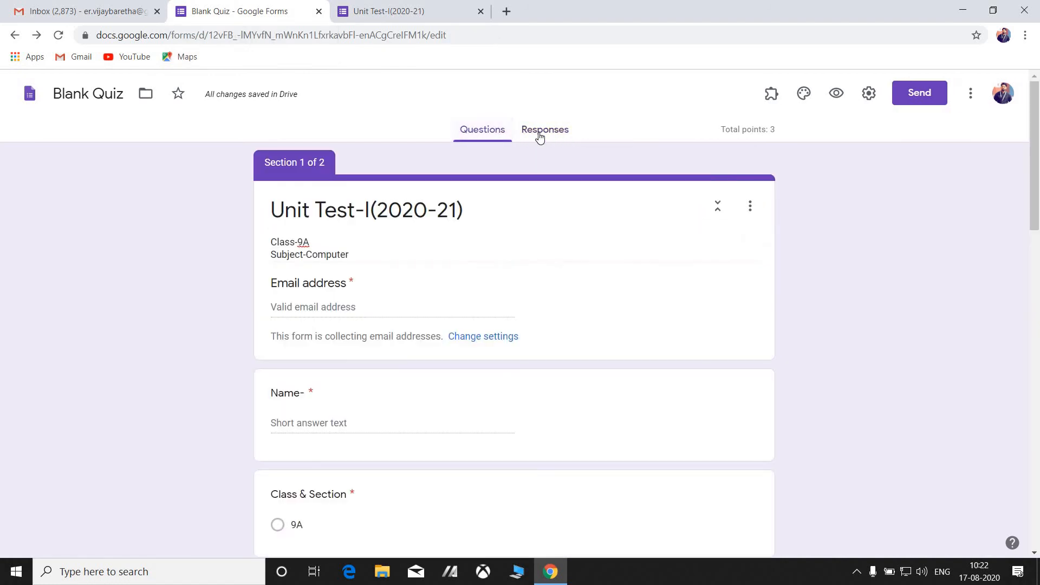
click(540, 135)
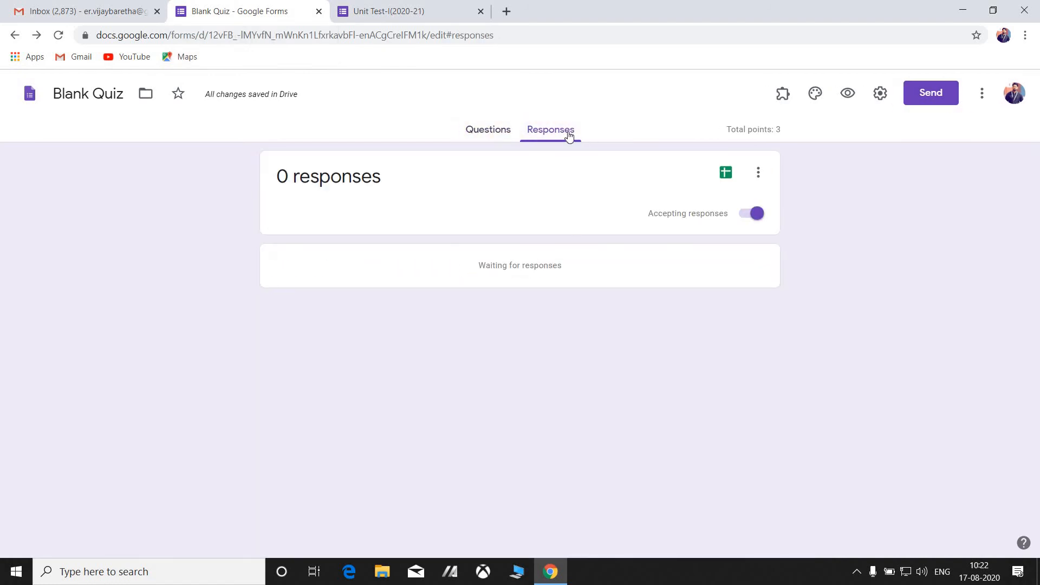
click(757, 217)
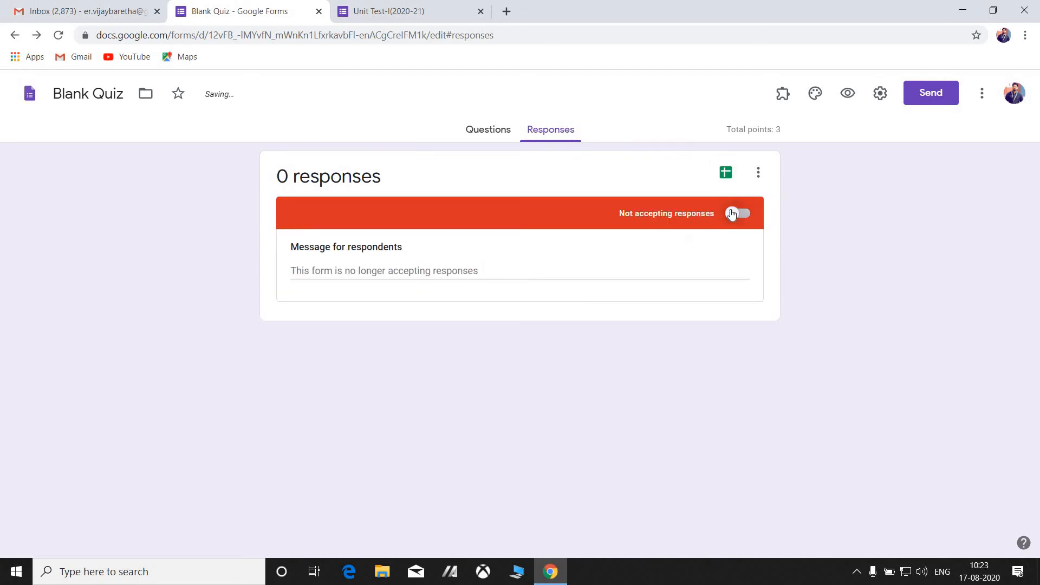
click(745, 217)
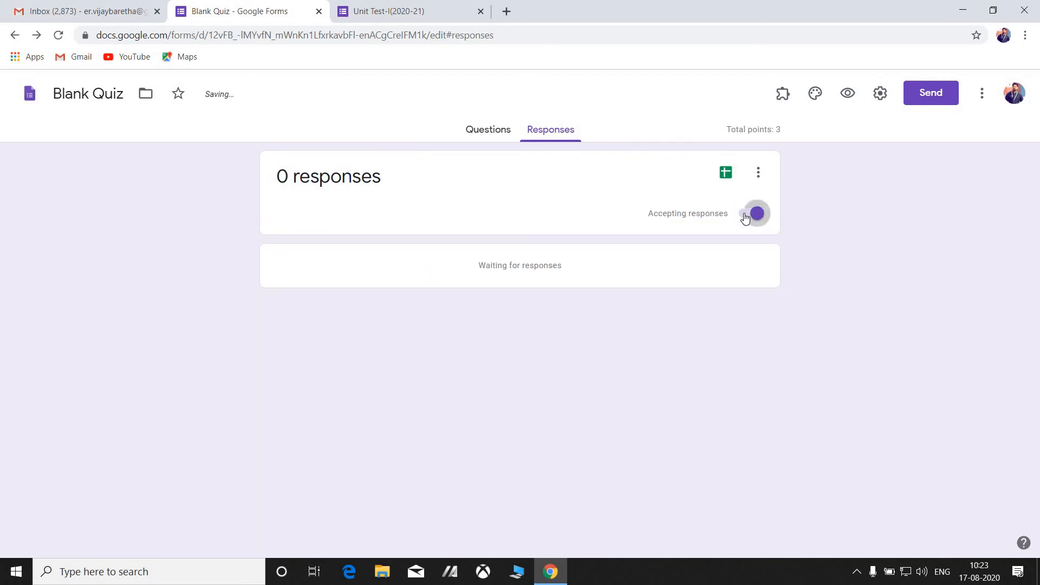
click(743, 216)
click(743, 216)
click(752, 216)
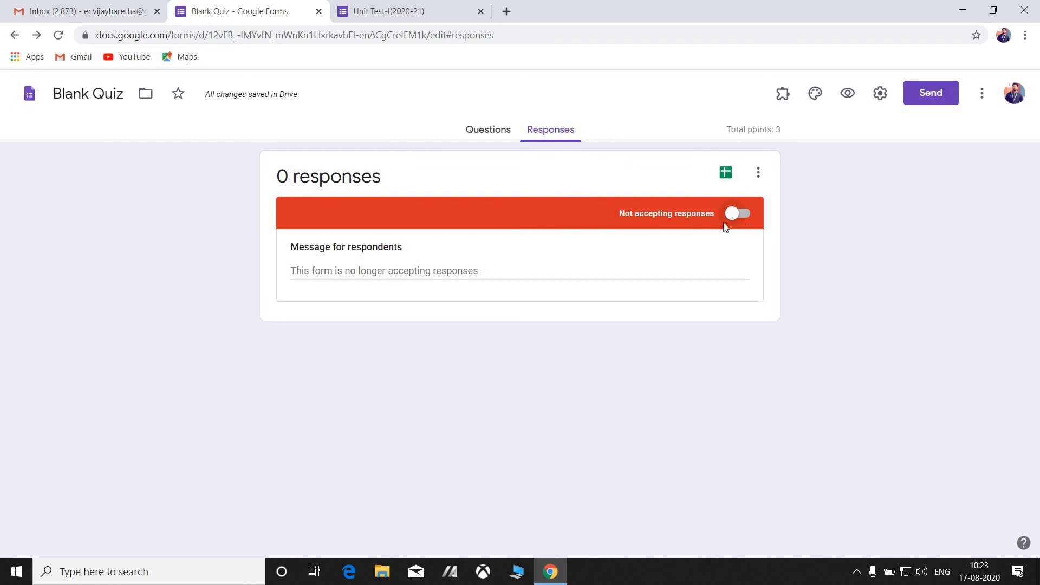
Check the message for respondents field, then return to the Unit Test-I(2020-21) respondent page.
click(702, 272)
click(864, 272)
click(488, 272)
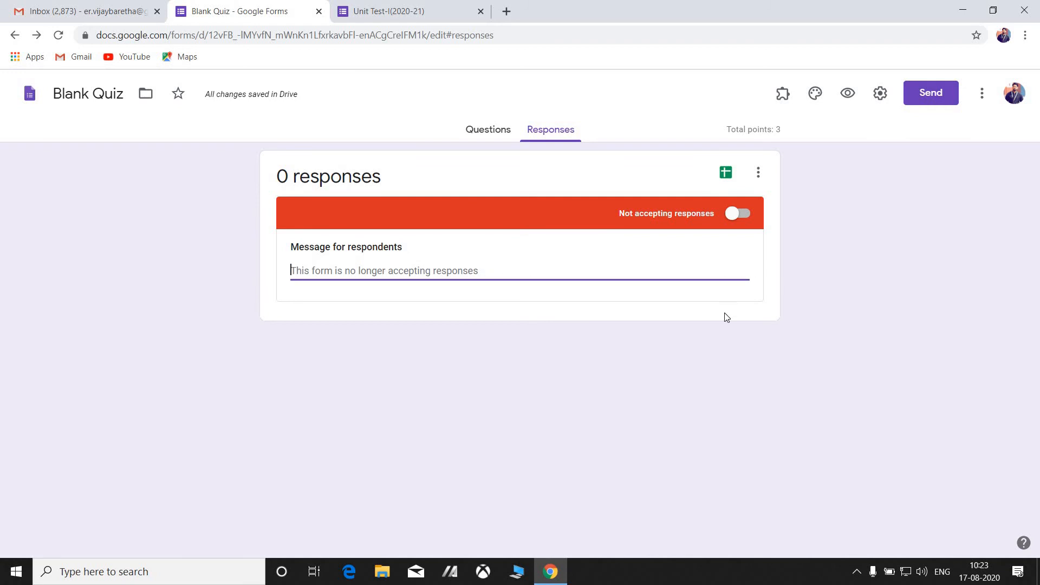
click(390, 10)
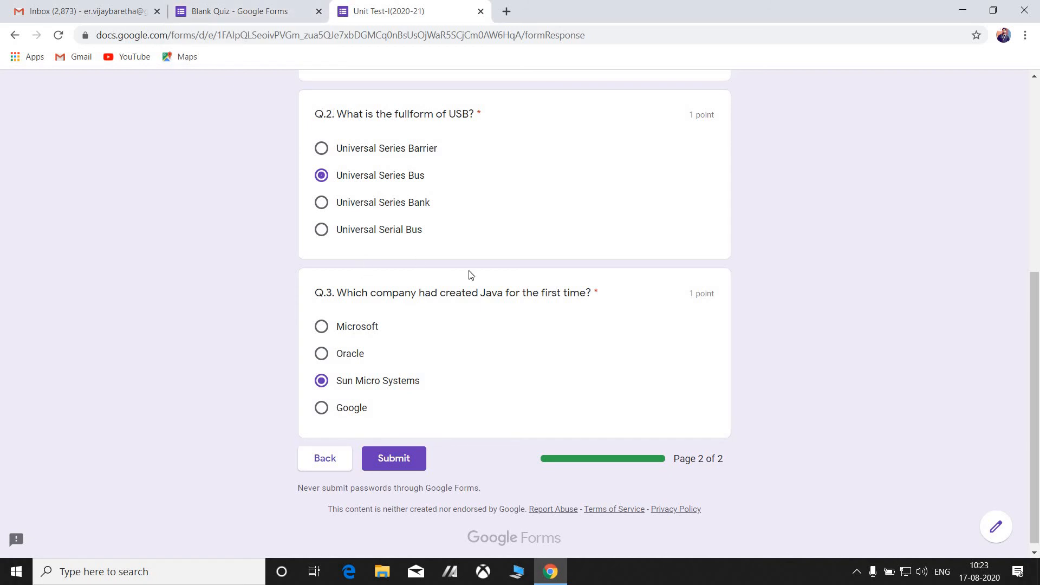
Close the respondent tab without saving, turn Accepting responses back on, and view the questions.
click(480, 11)
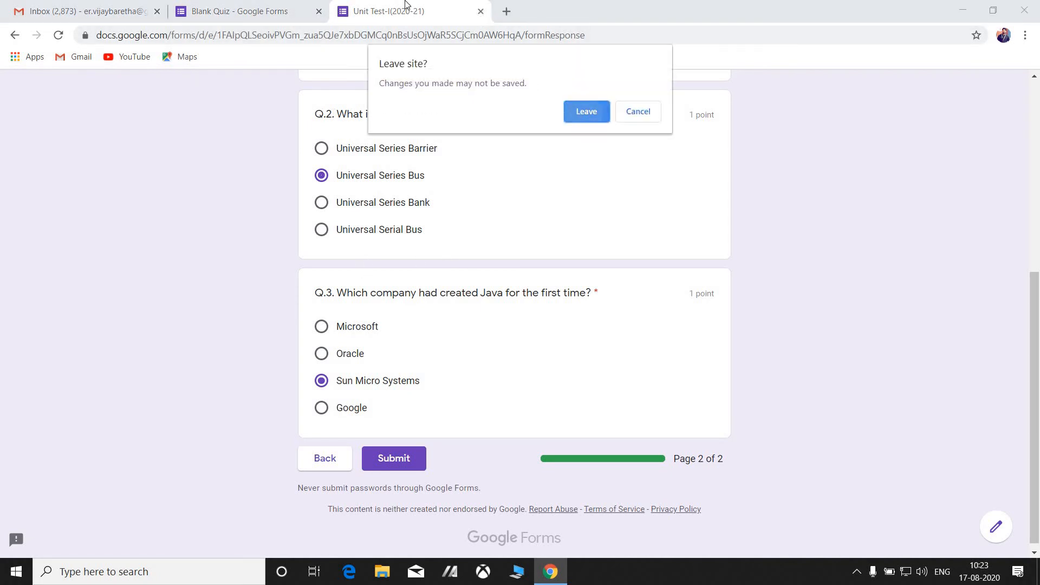
click(584, 111)
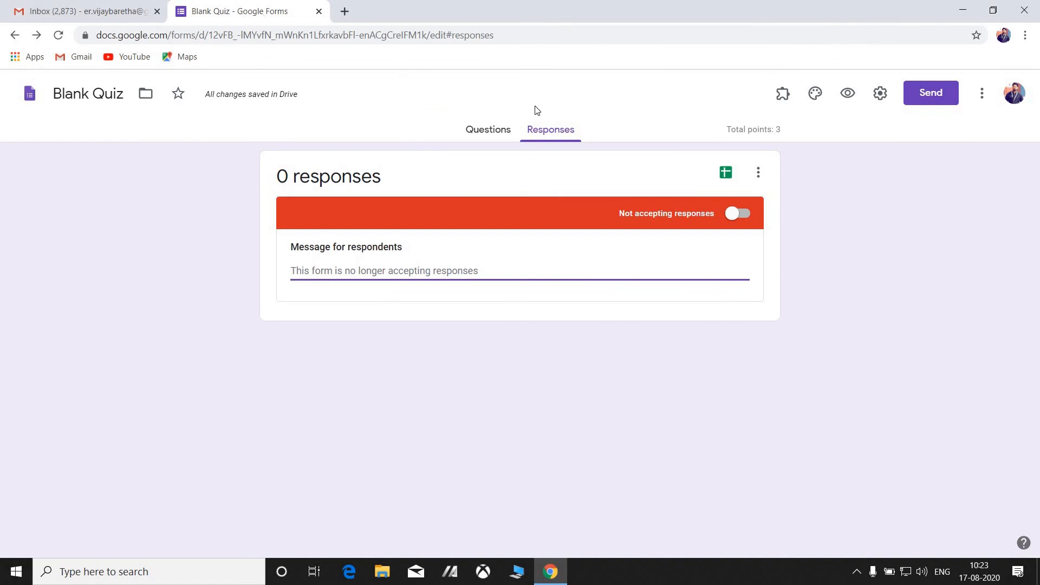
click(483, 140)
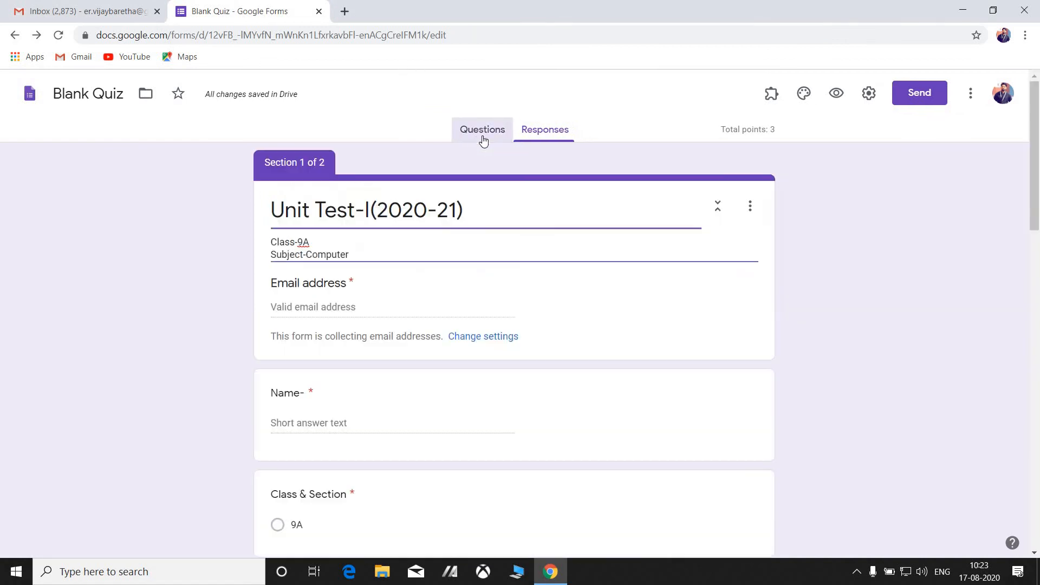
click(550, 134)
click(741, 214)
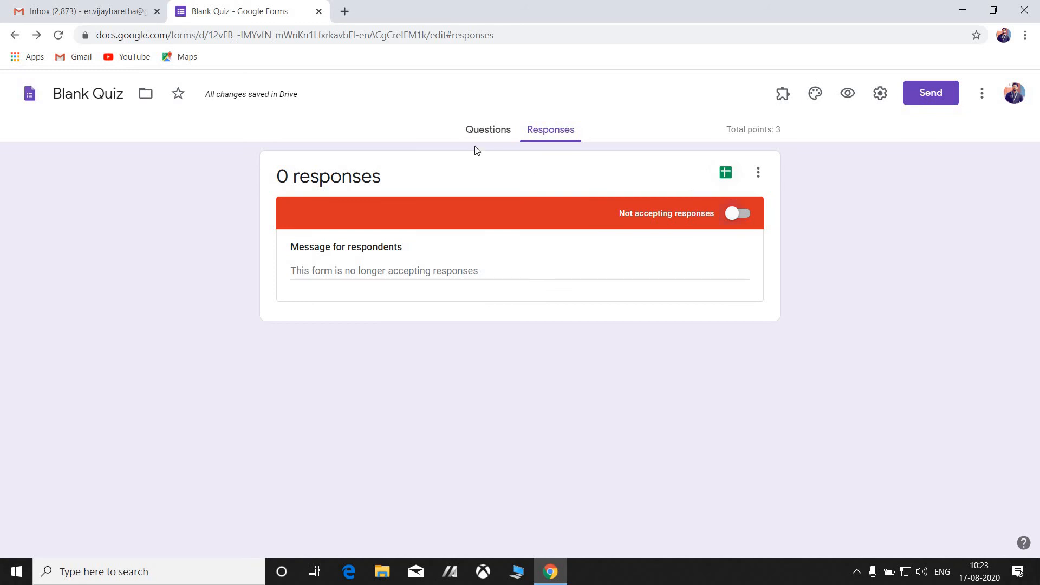
click(479, 127)
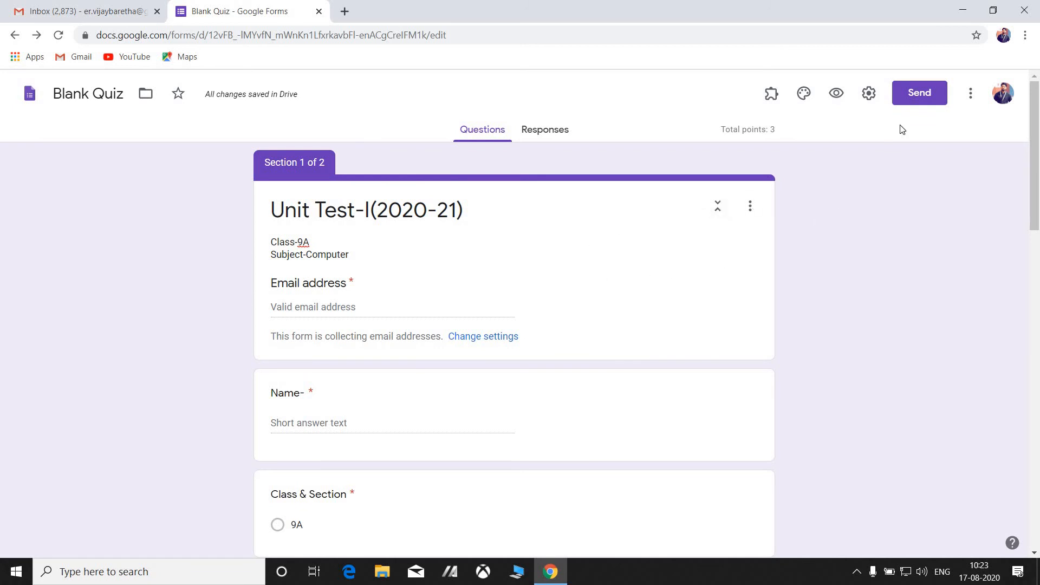
Copy the quiz's shortened forms.gle share link from the Send form dialog.
click(908, 95)
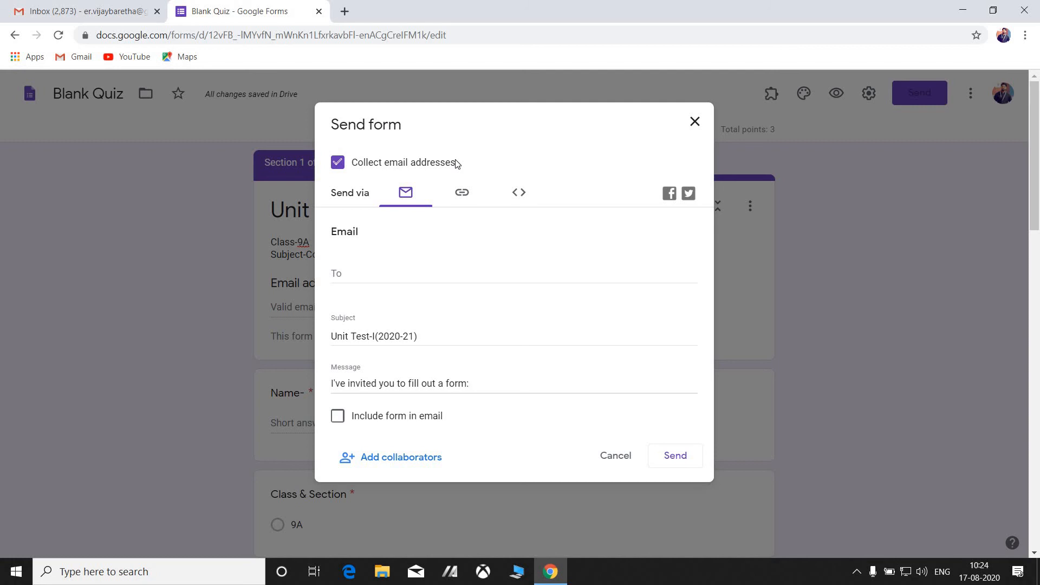
click(461, 200)
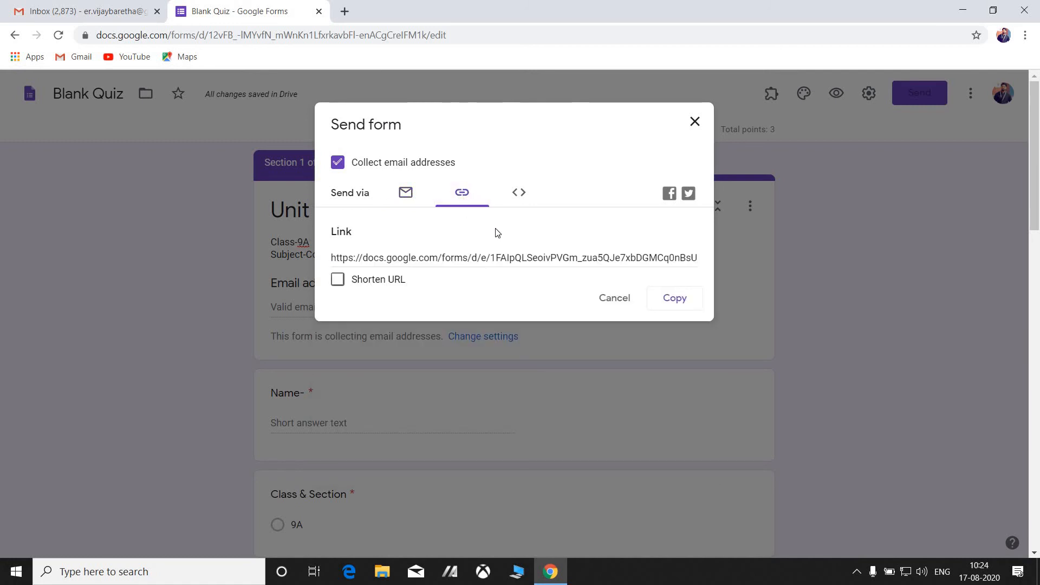
click(686, 302)
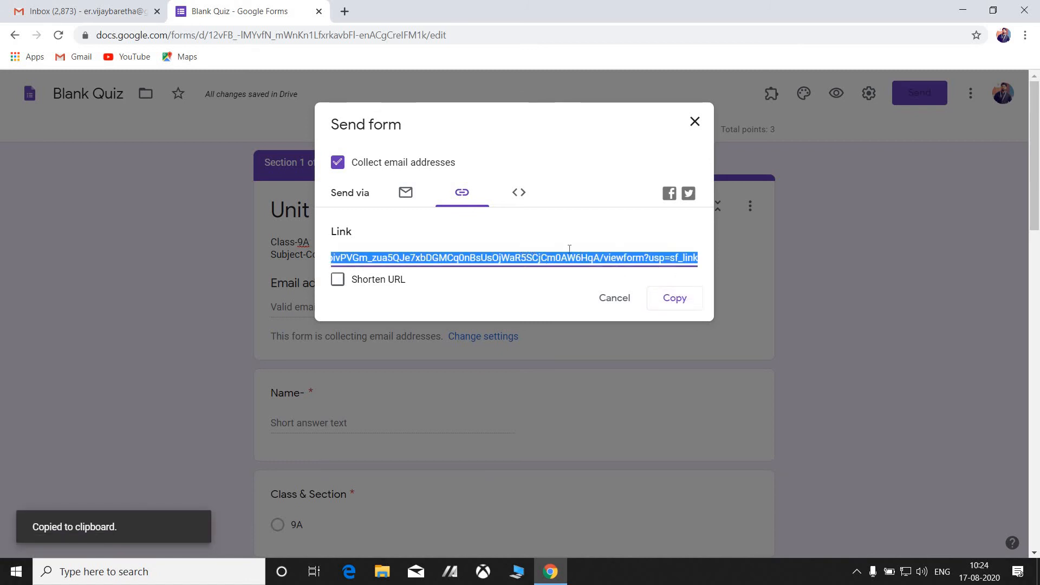
click(338, 280)
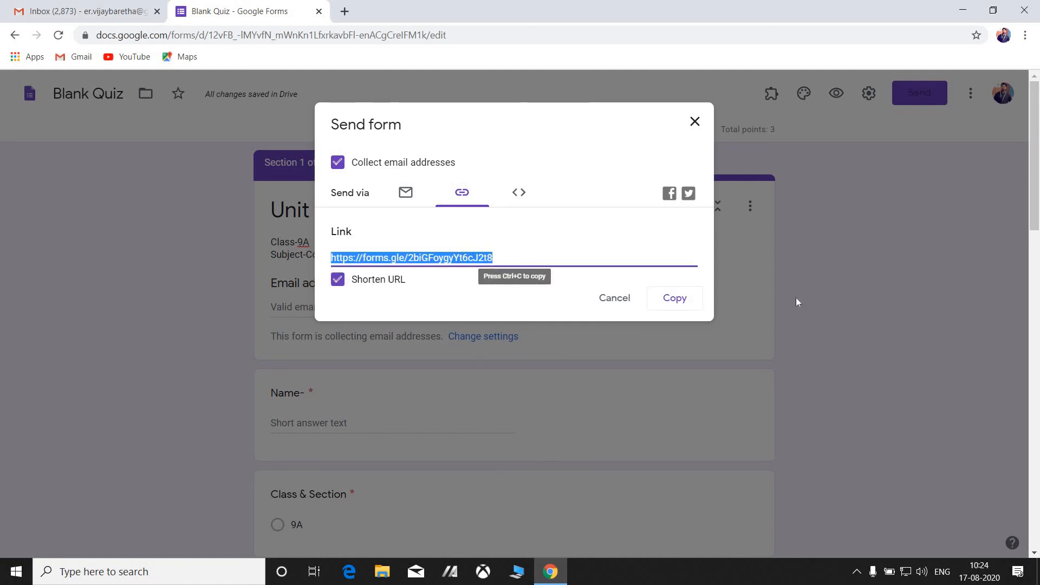
click(674, 303)
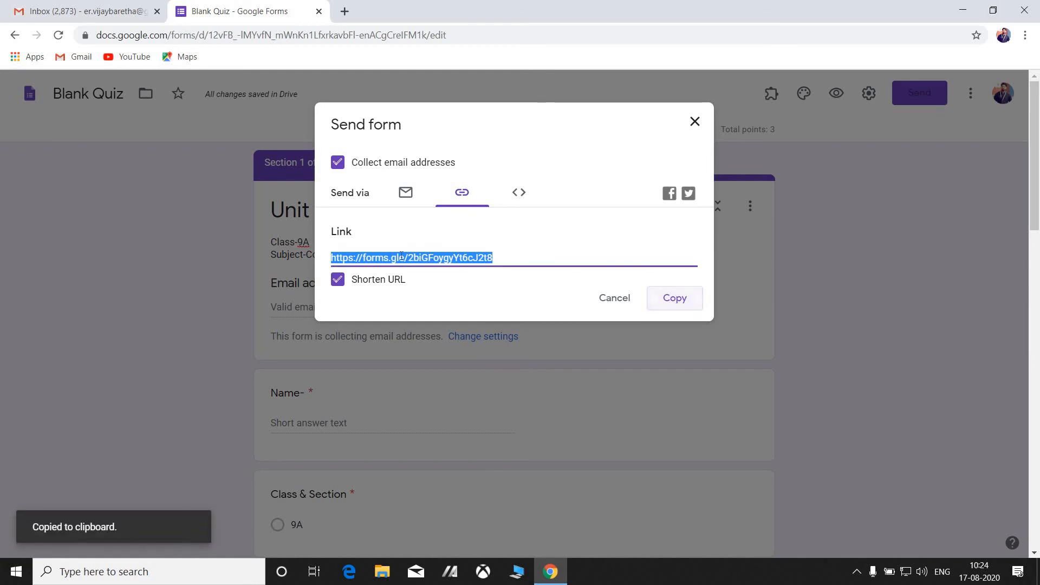
click(694, 124)
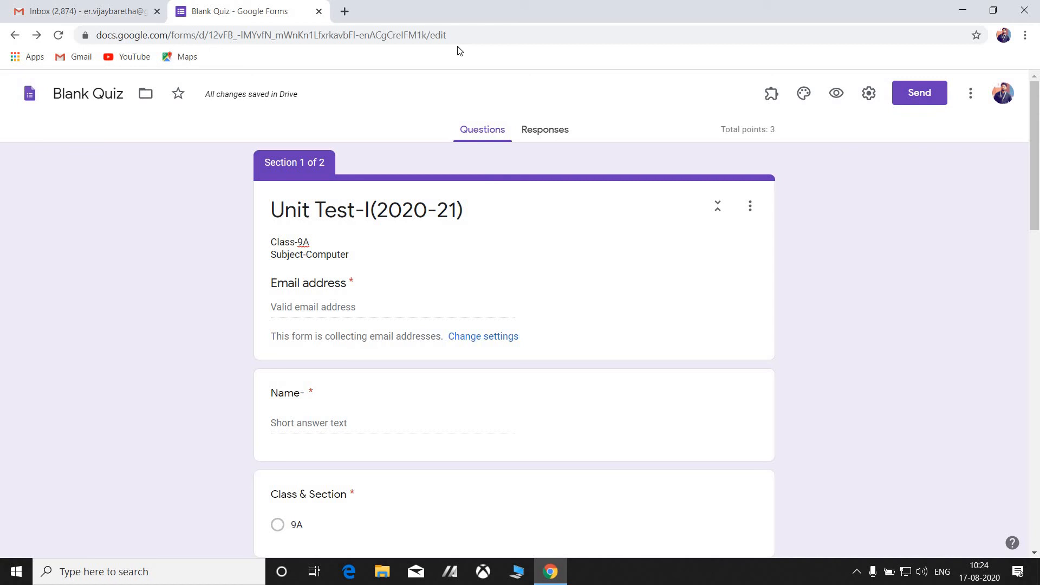
Load the copied share link in new browser tabs to open the live quiz.
click(345, 11)
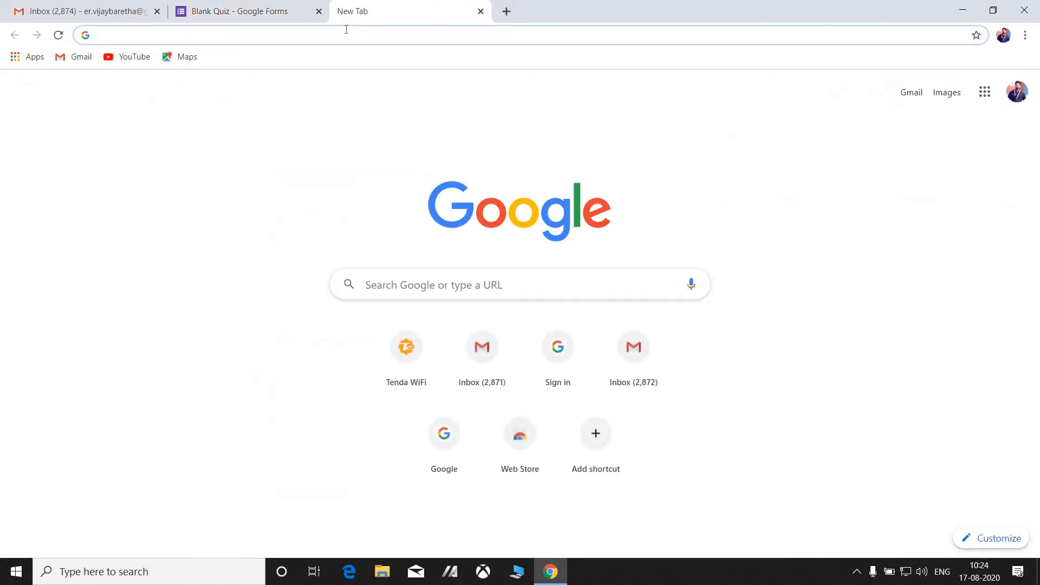
key(ctrl+v)
key(Return)
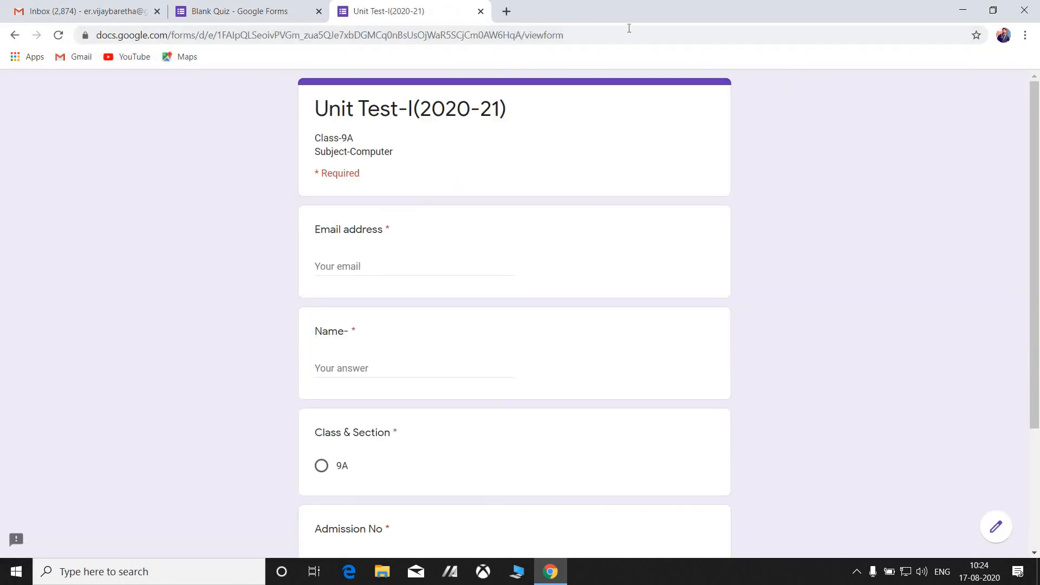
click(505, 18)
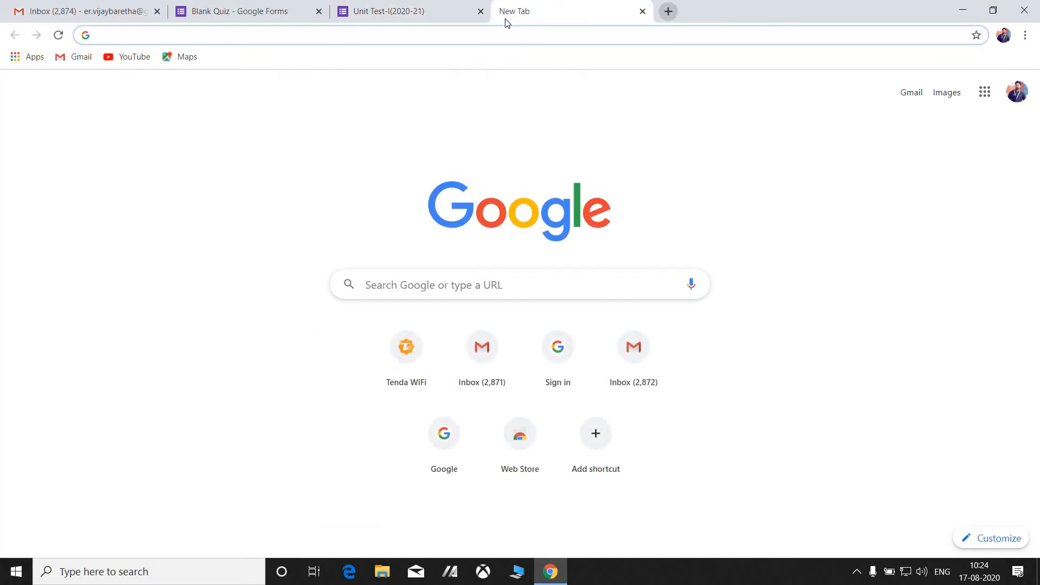
key(ctrl+v)
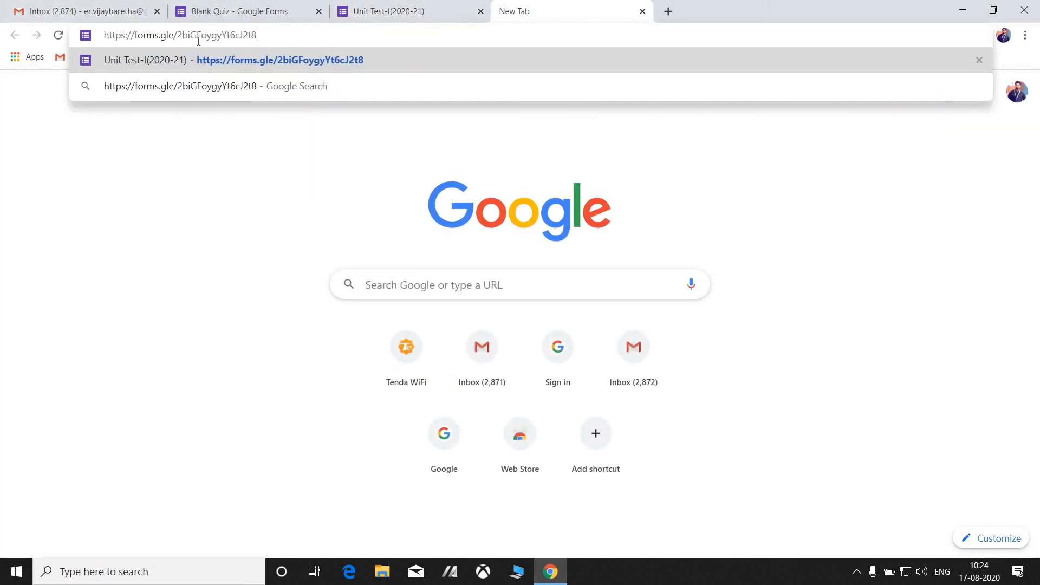
key(Return)
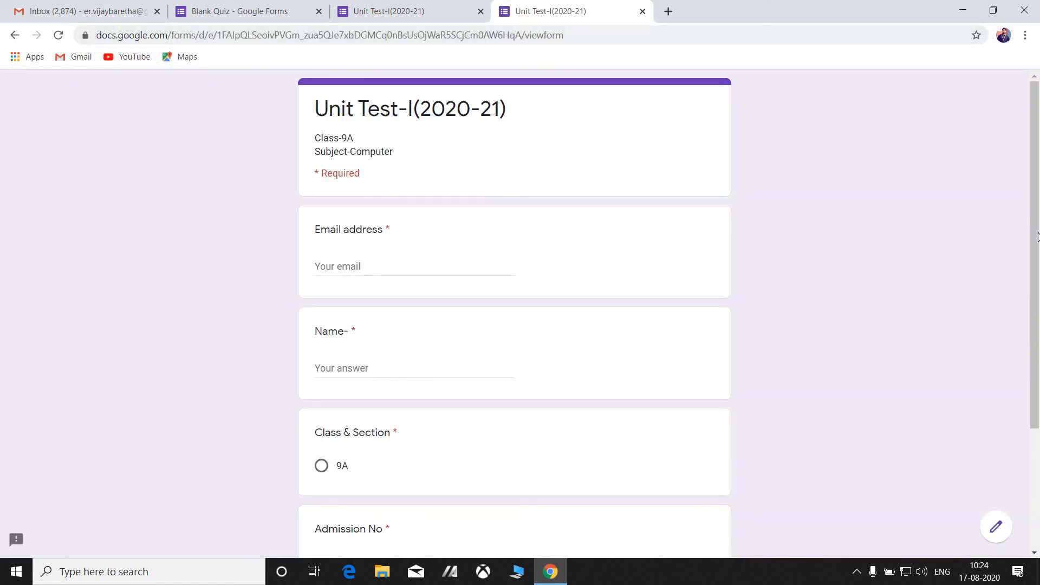
scroll(1009, 349, down, 3)
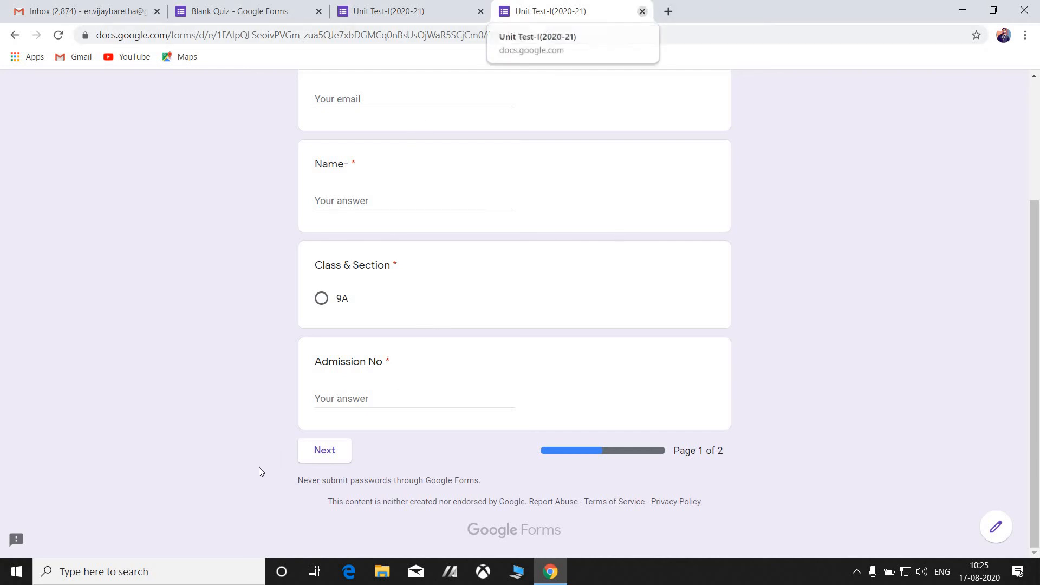
Close the duplicate quiz tab, check the responses summary, and return to the respondent view.
click(642, 11)
click(216, 10)
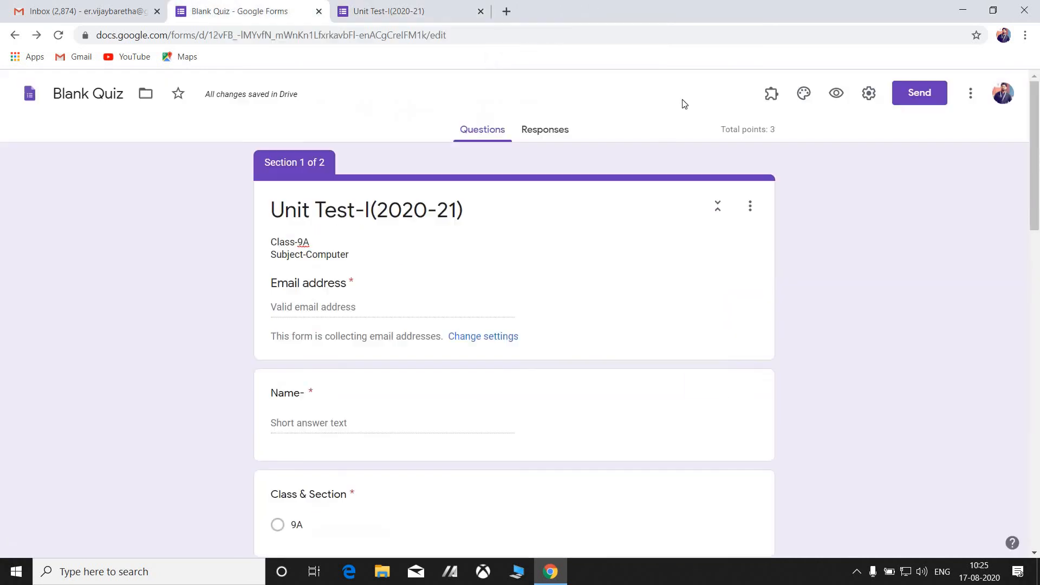
click(548, 133)
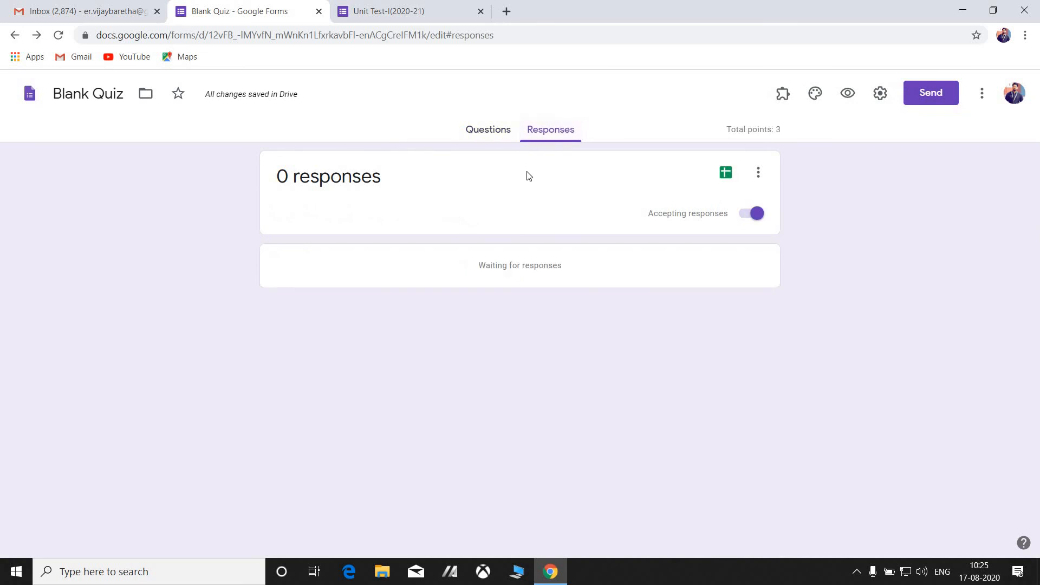
click(397, 15)
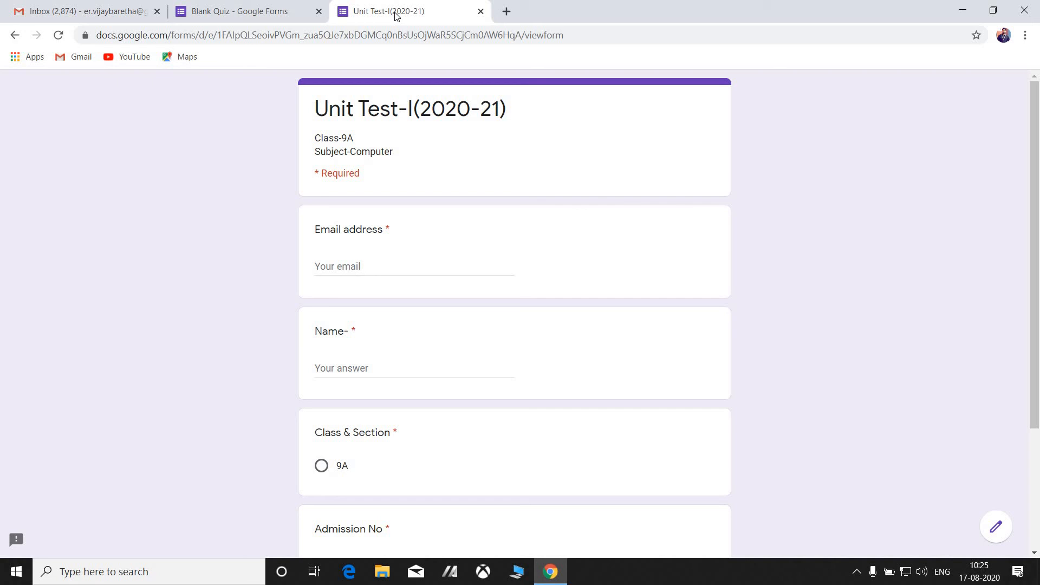
Enter the respondent's email and name, choose class 9A, add the admission number, and continue.
click(383, 260)
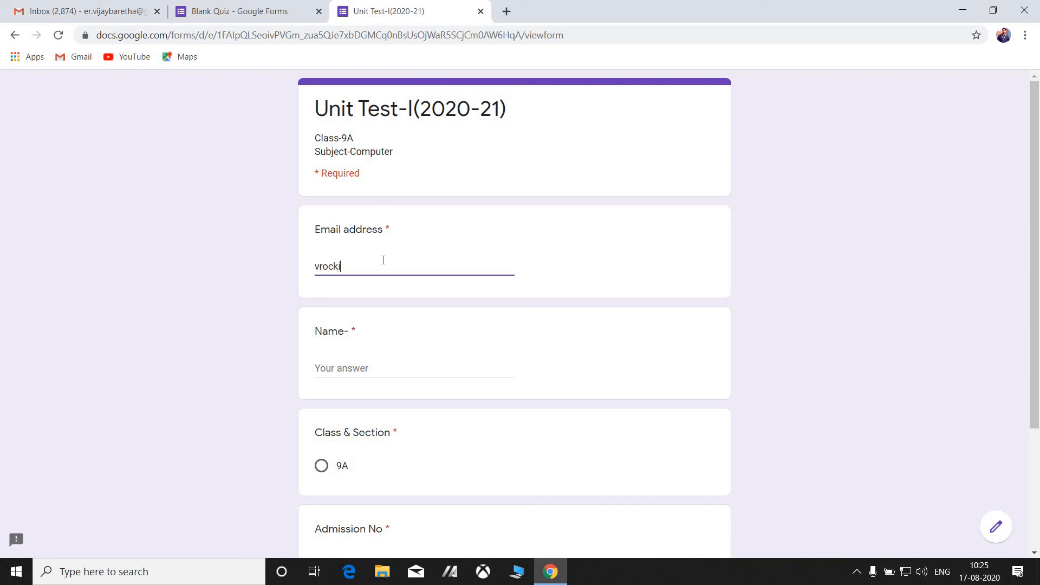
click(378, 369)
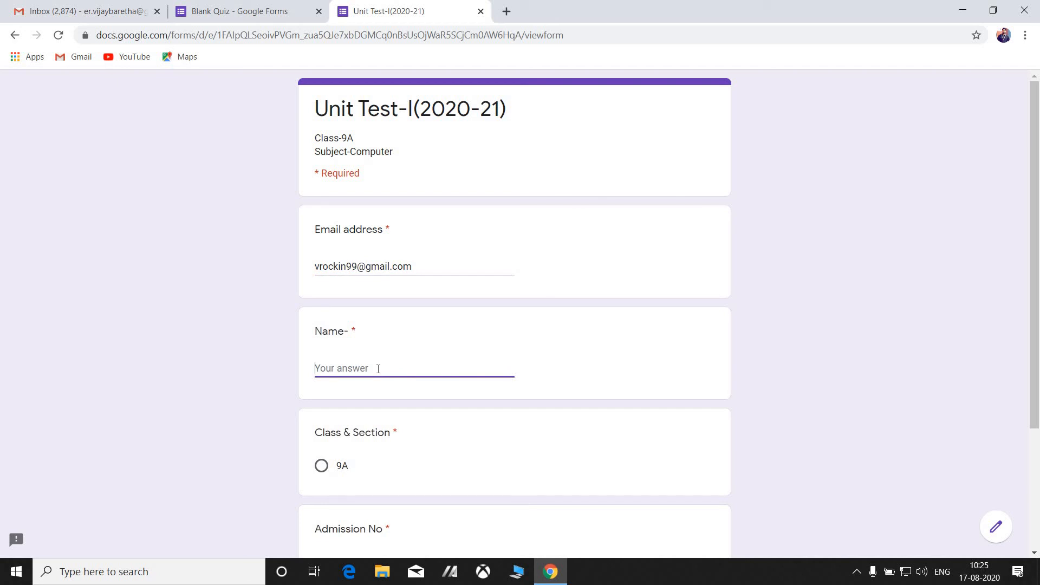
click(317, 473)
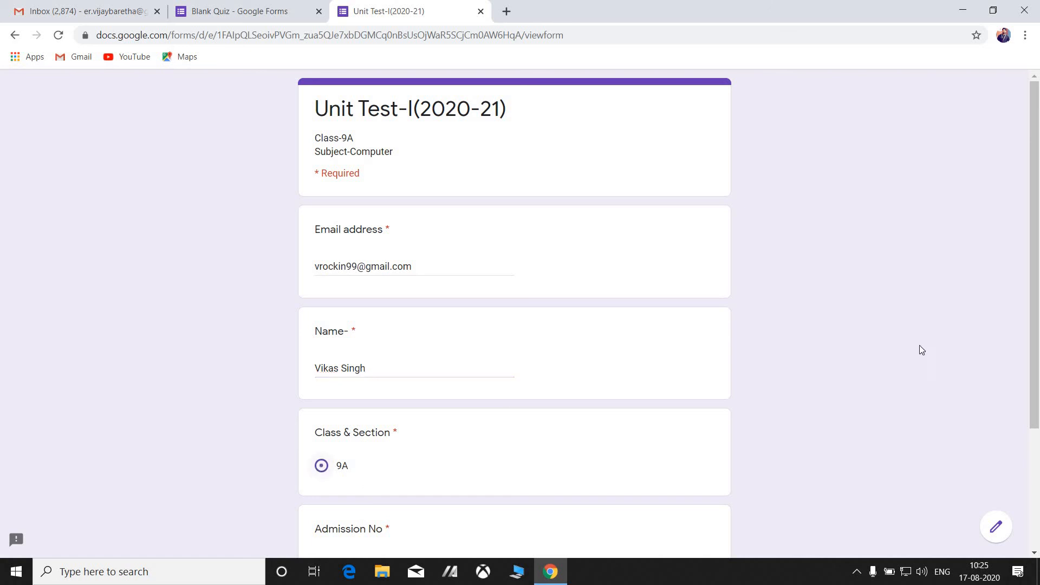
scroll(1036, 289, down, 3)
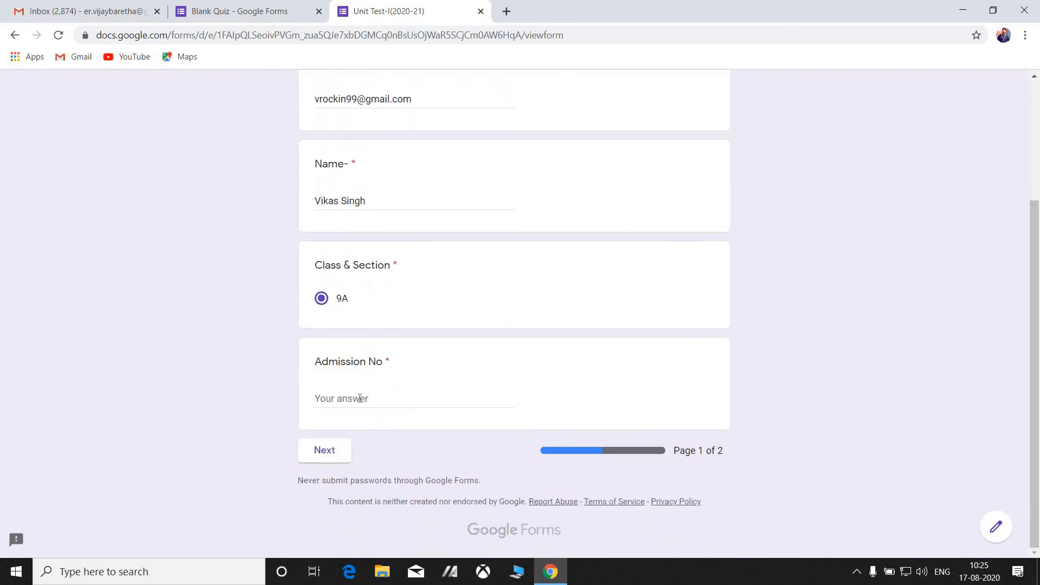
click(360, 398)
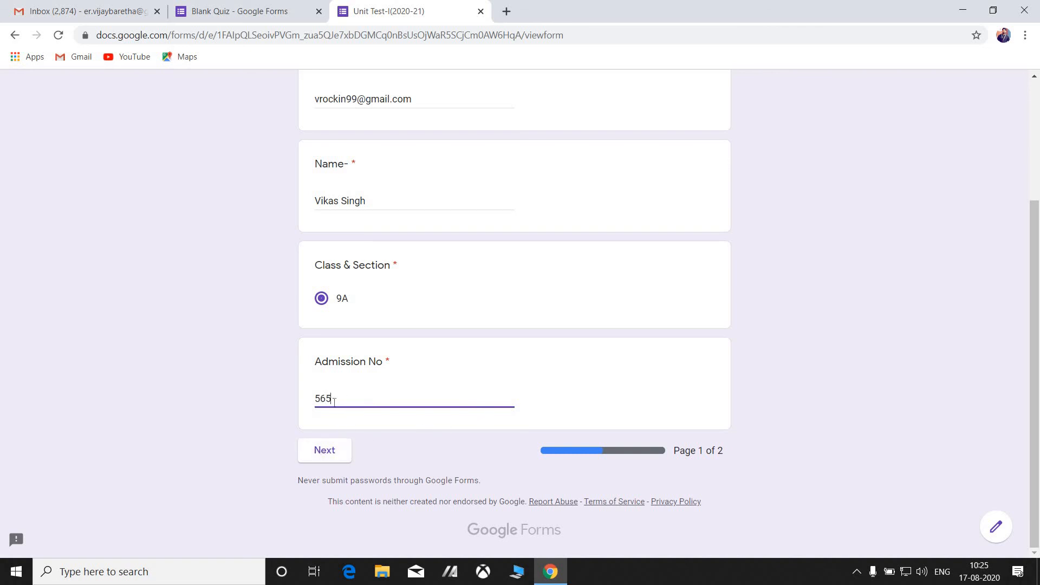
click(332, 454)
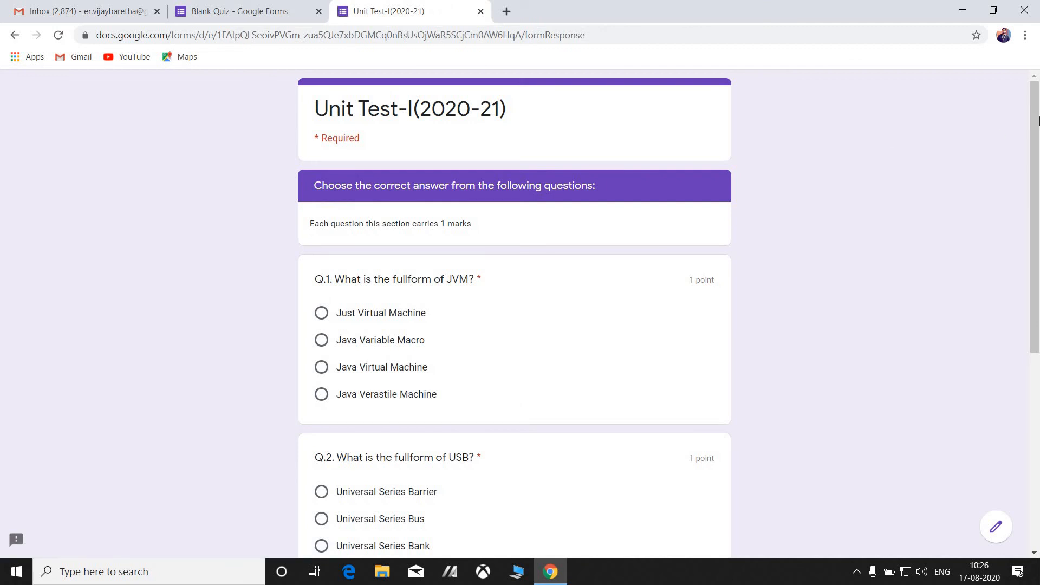
Answer Q.1 Java Virtual Machine, Q.2 Universal Serial Bus, Q.3 Oracle, and submit the quiz.
drag(1038, 224, 1038, 311)
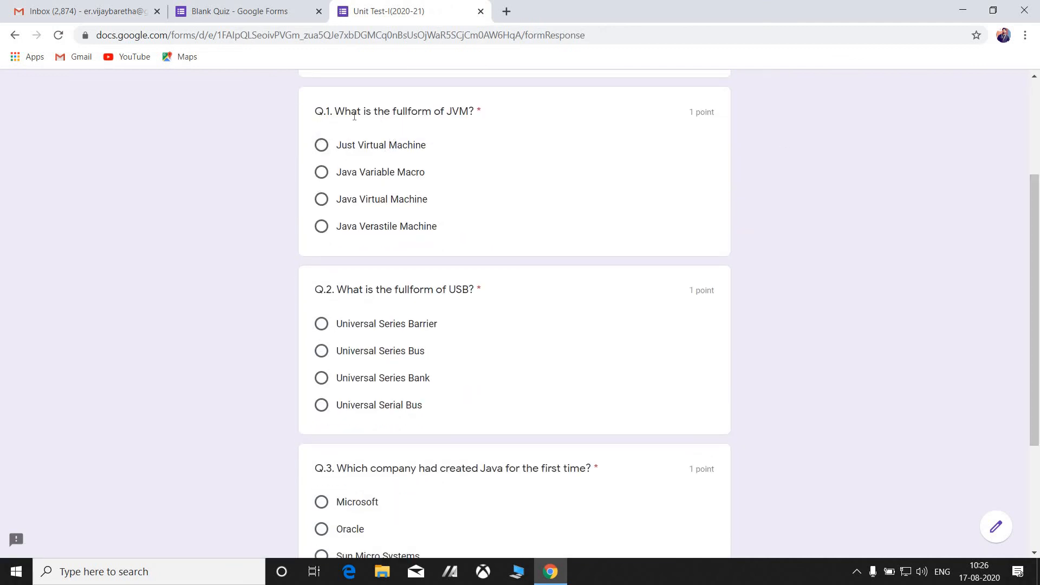
click(324, 208)
click(321, 406)
scroll(665, 307, down, 1)
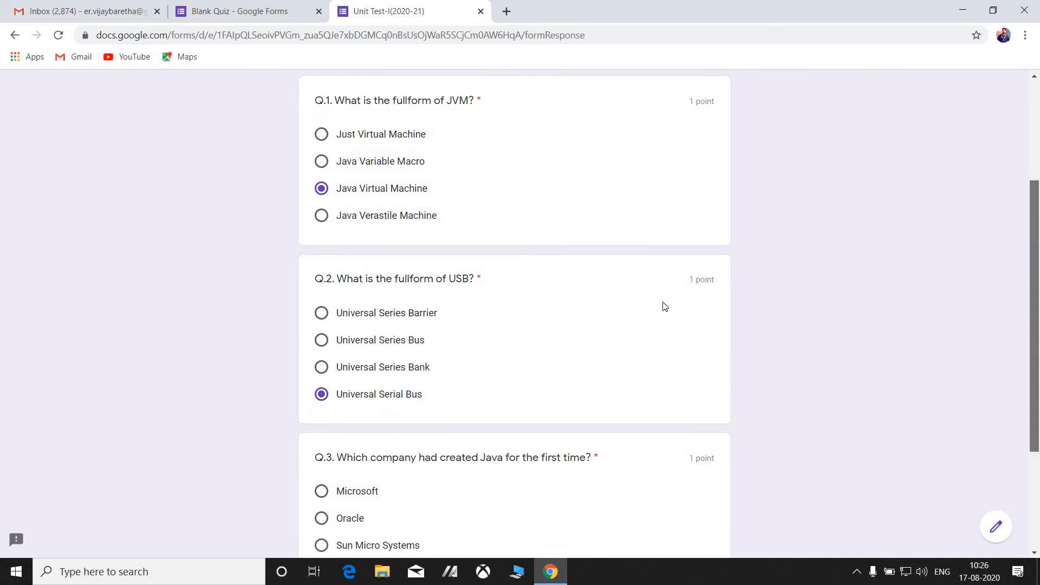
scroll(665, 307, down, 3)
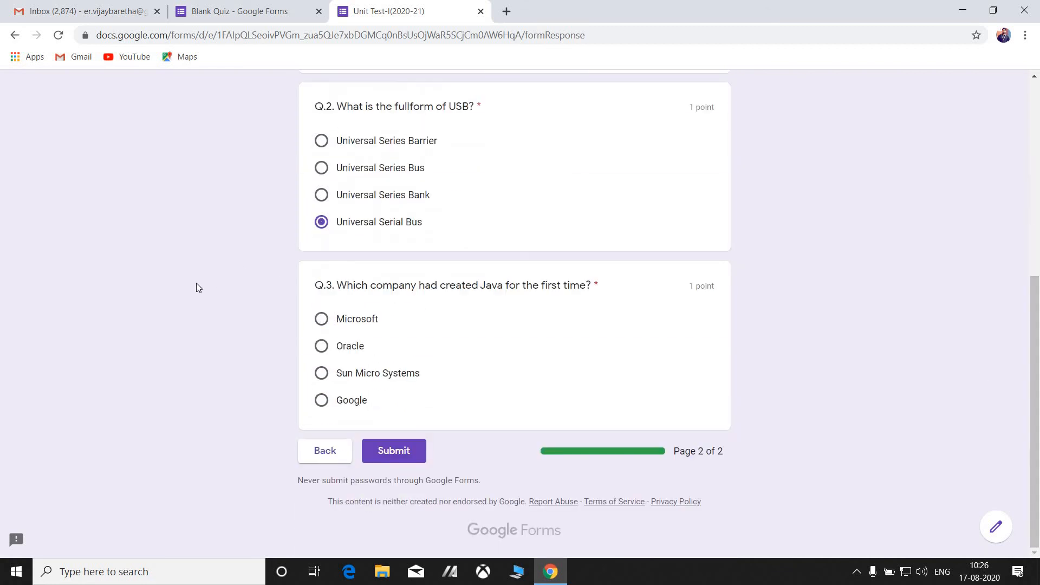
click(320, 348)
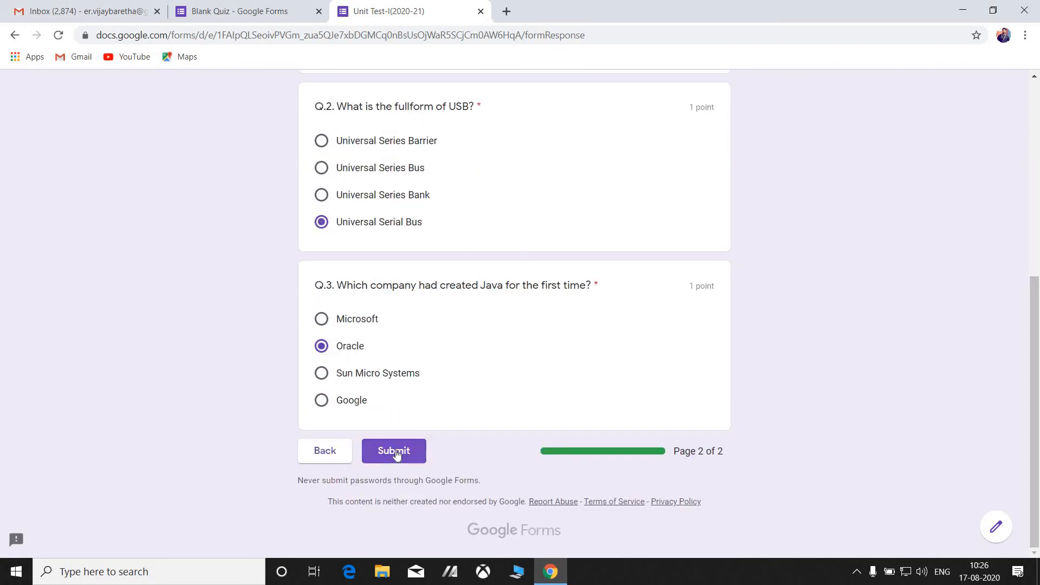
click(396, 451)
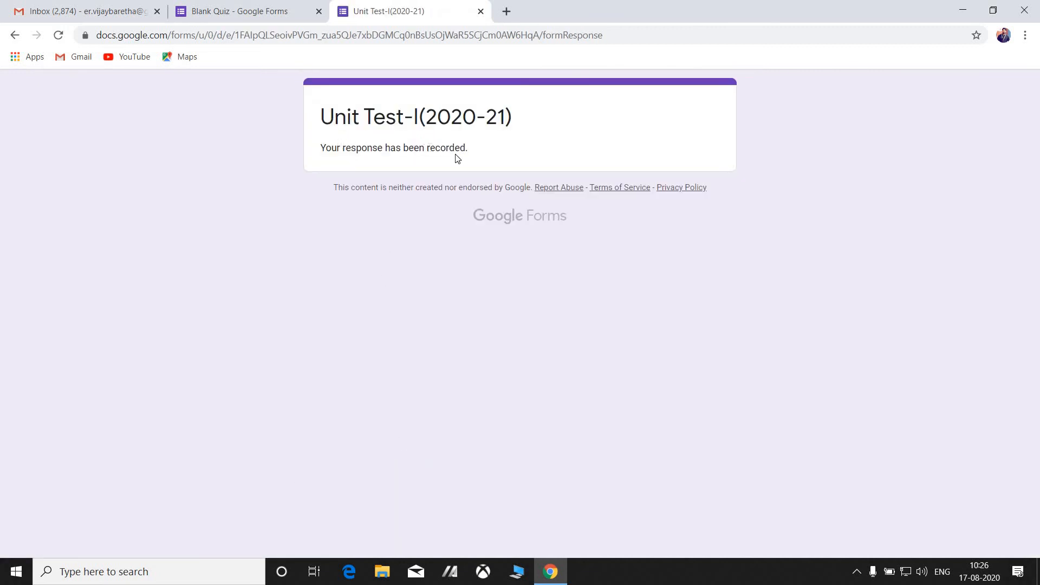
Review the Blank Quiz summary: one response scoring 2/3, Q.3 missed, scores unreleased.
click(252, 10)
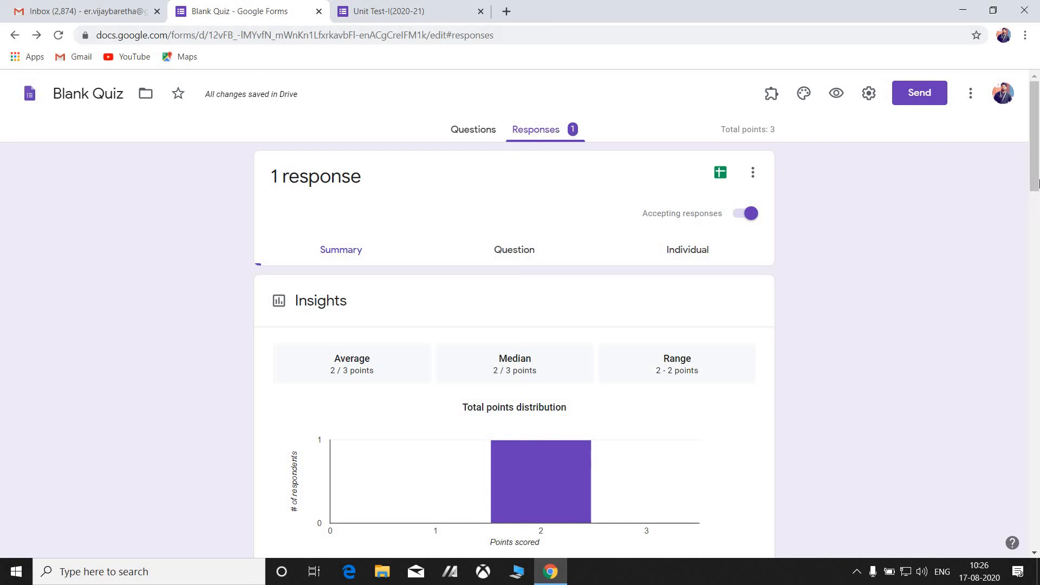
drag(1037, 183, 1037, 275)
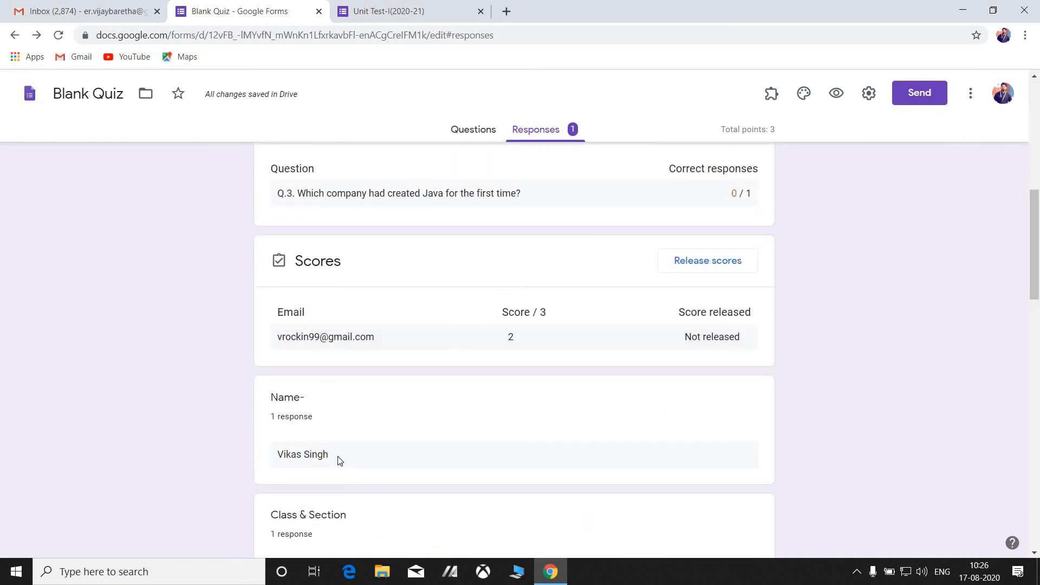
drag(272, 465, 428, 461)
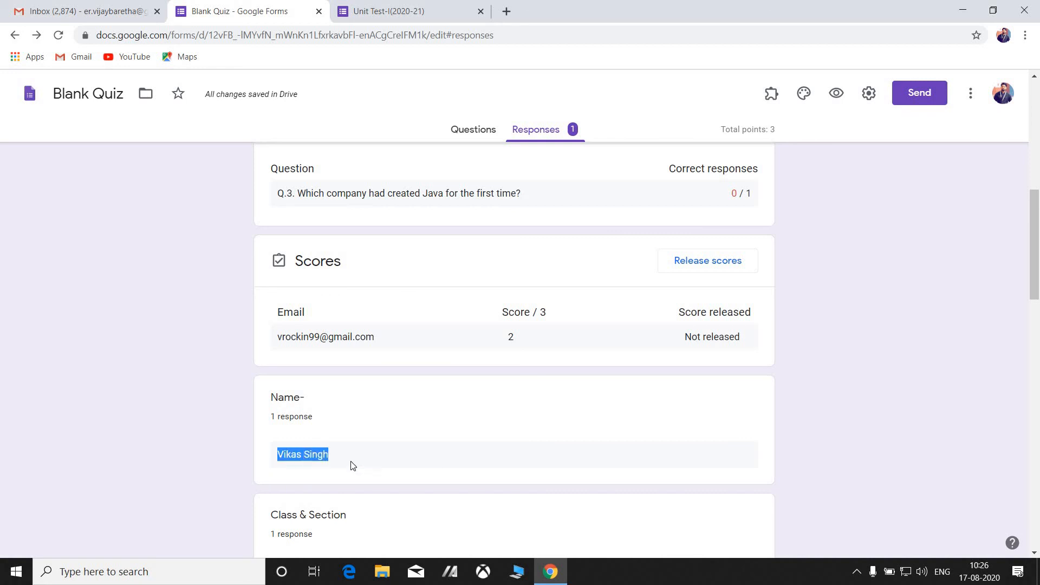
click(329, 458)
triple_click(279, 464)
click(332, 459)
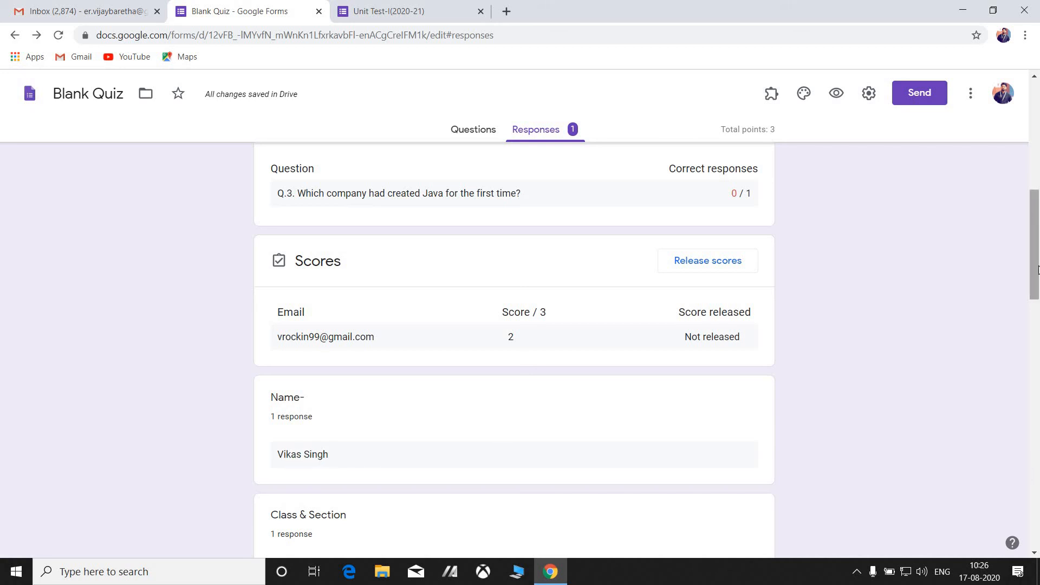
mouse_move(1035, 278)
mouse_down()
mouse_move(1033, 217)
mouse_move(1032, 262)
mouse_up()
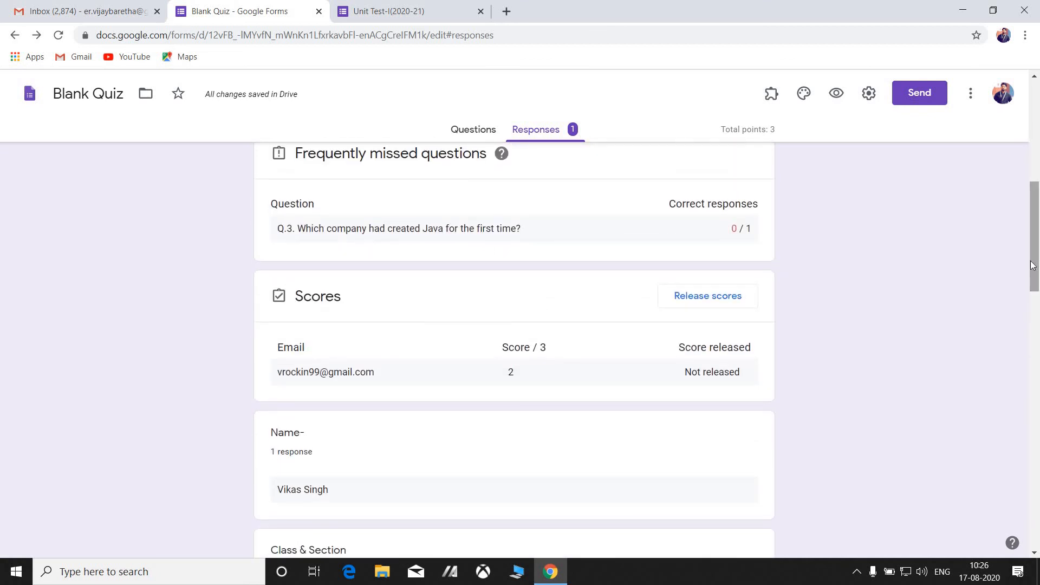
scroll(1037, 365, down, 15)
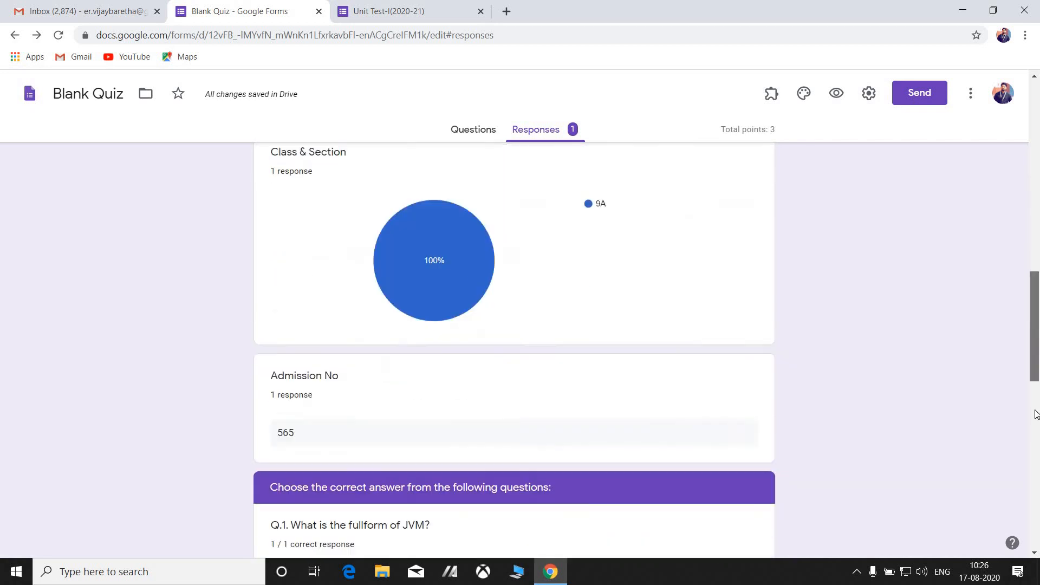
scroll(1038, 287, up, 12)
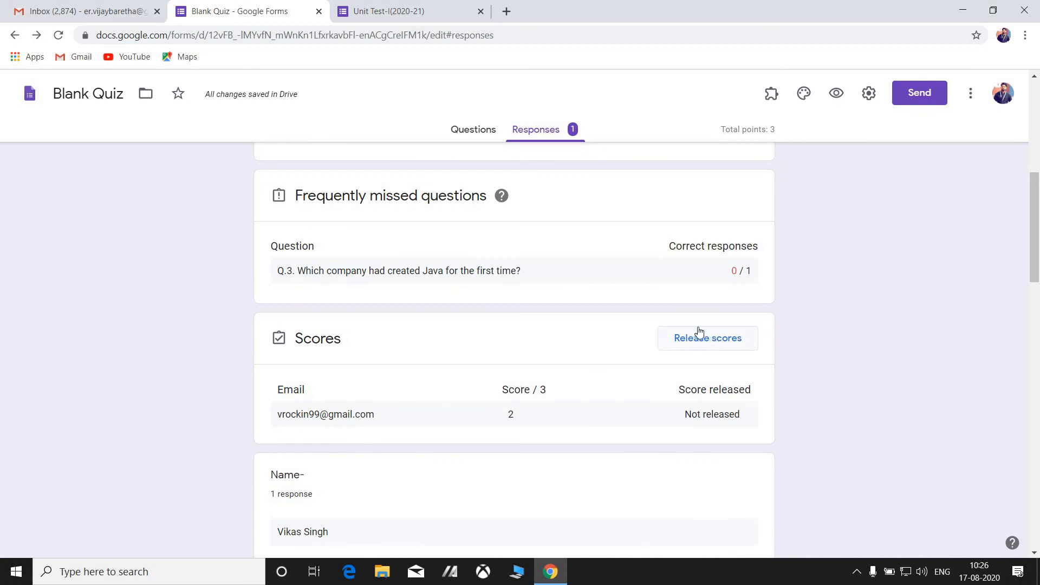
Release the 2/3 score to all respondents and send them emails.
click(696, 343)
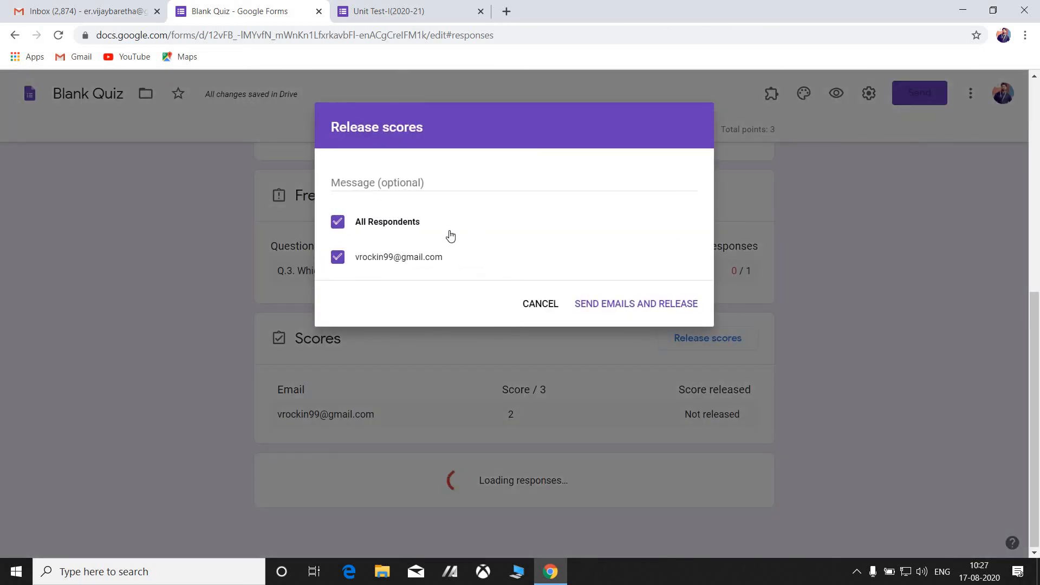
click(338, 223)
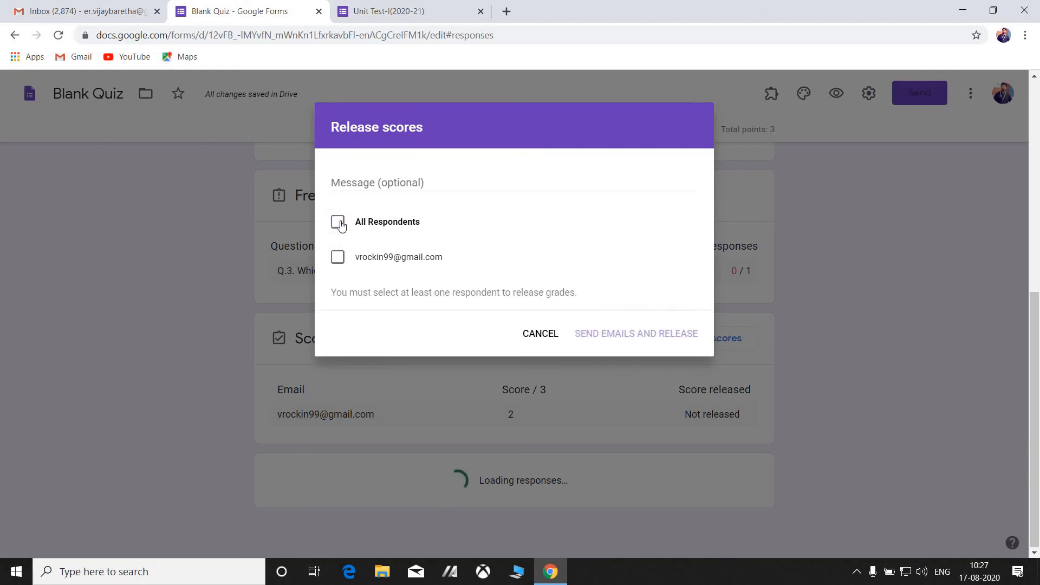
click(338, 223)
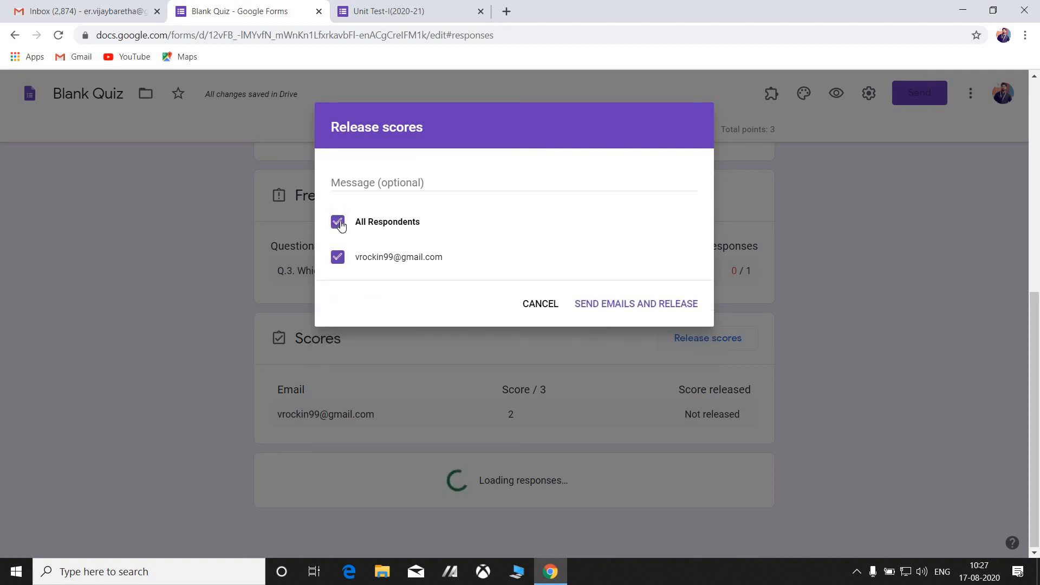
click(641, 305)
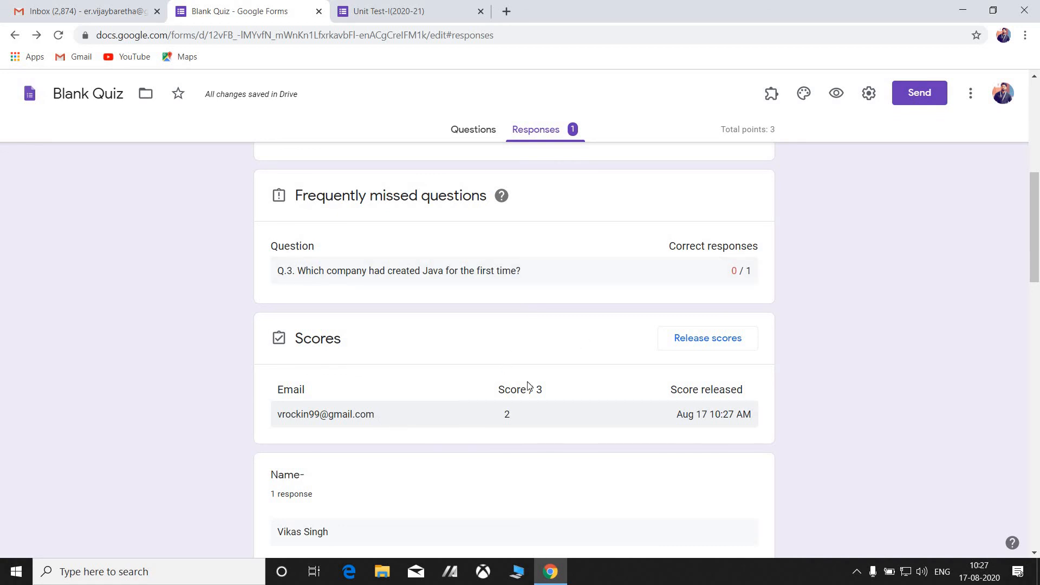
Open the individual response view showing 2 of 3 points.
click(499, 421)
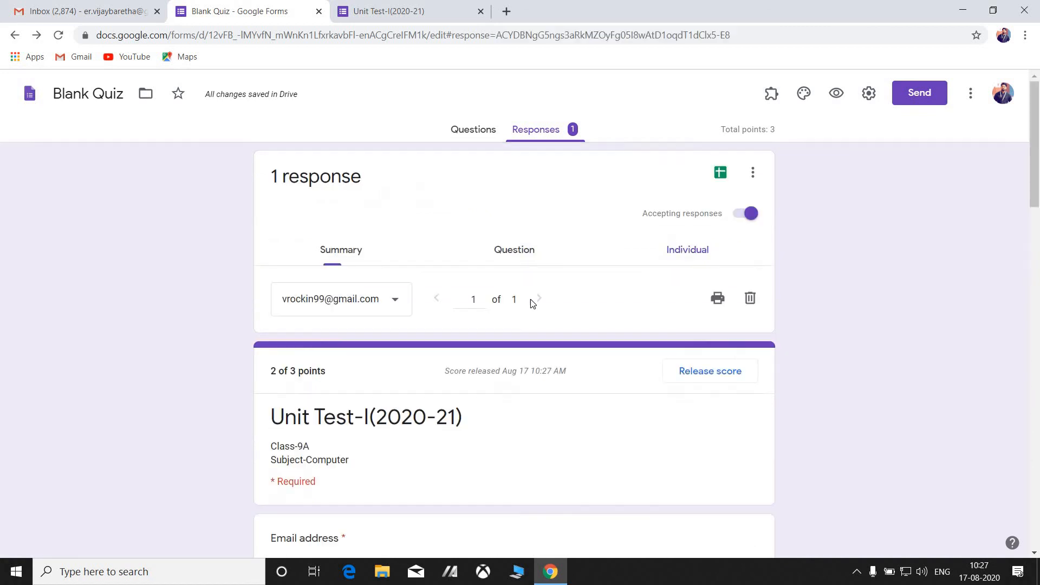
click(359, 10)
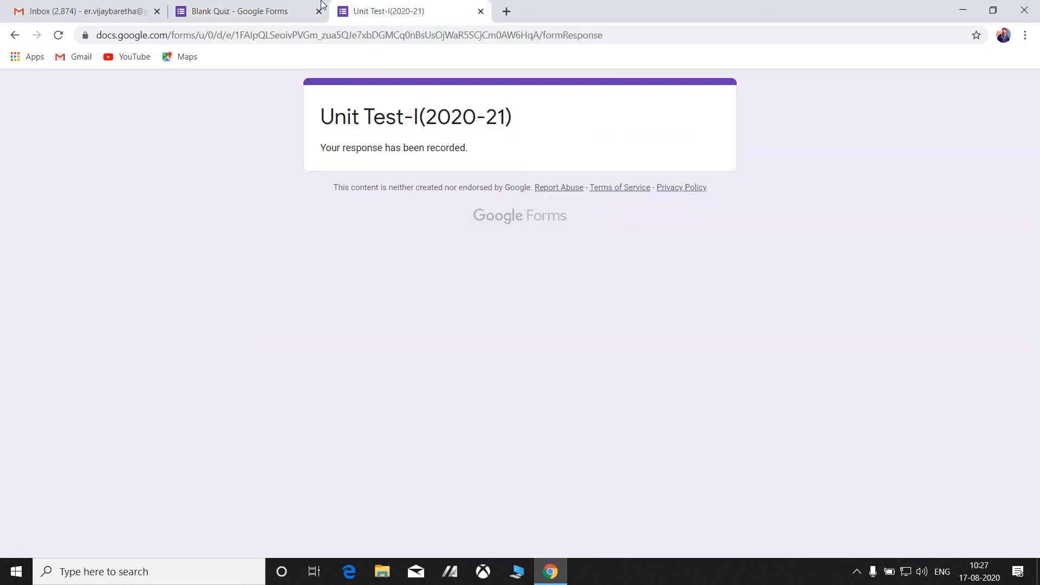
click(258, 10)
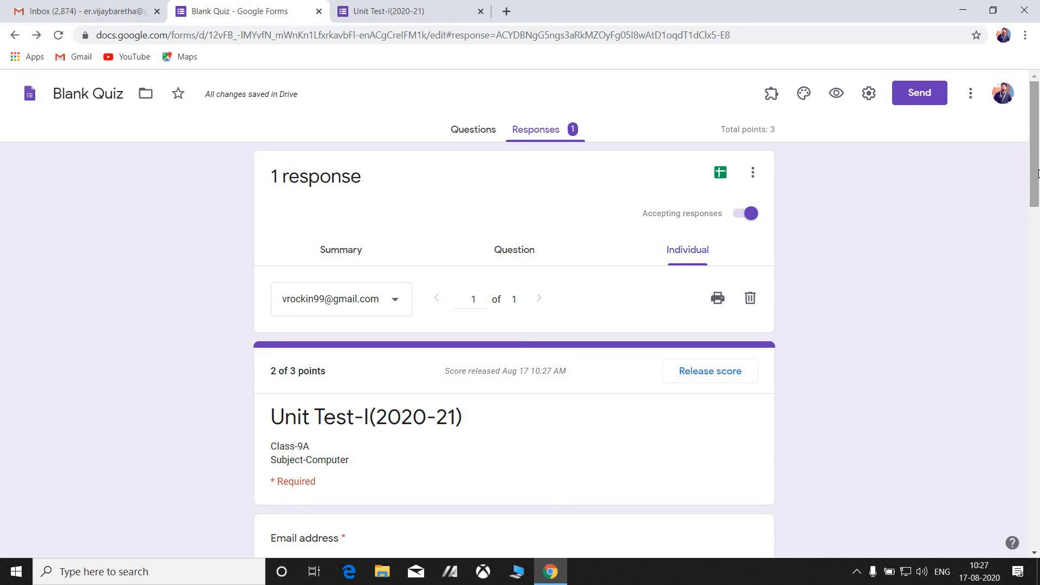
Download the responses as a CSV, saved as Blank Quiz.csv.zip.
click(751, 176)
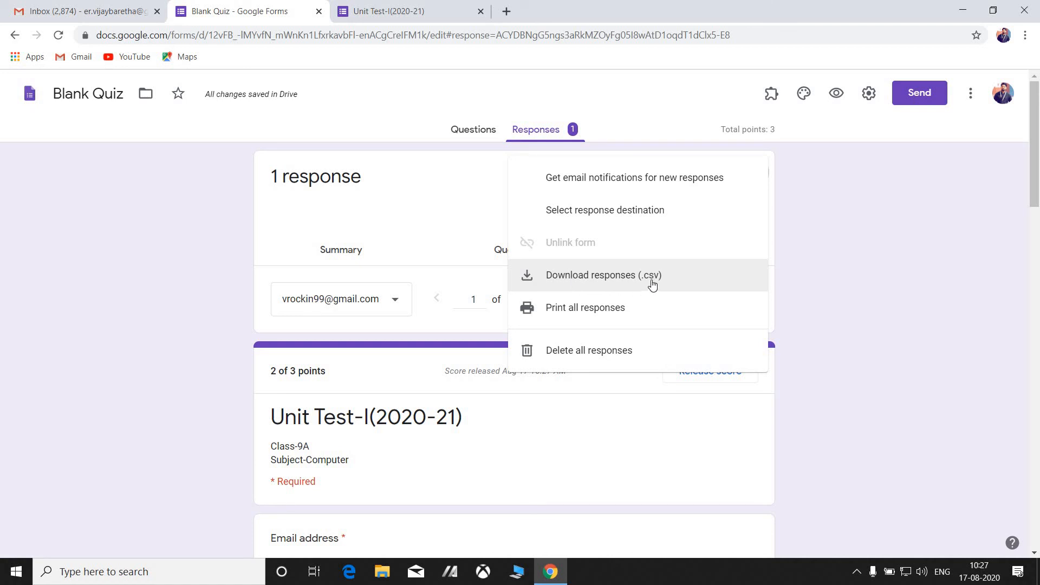
click(607, 279)
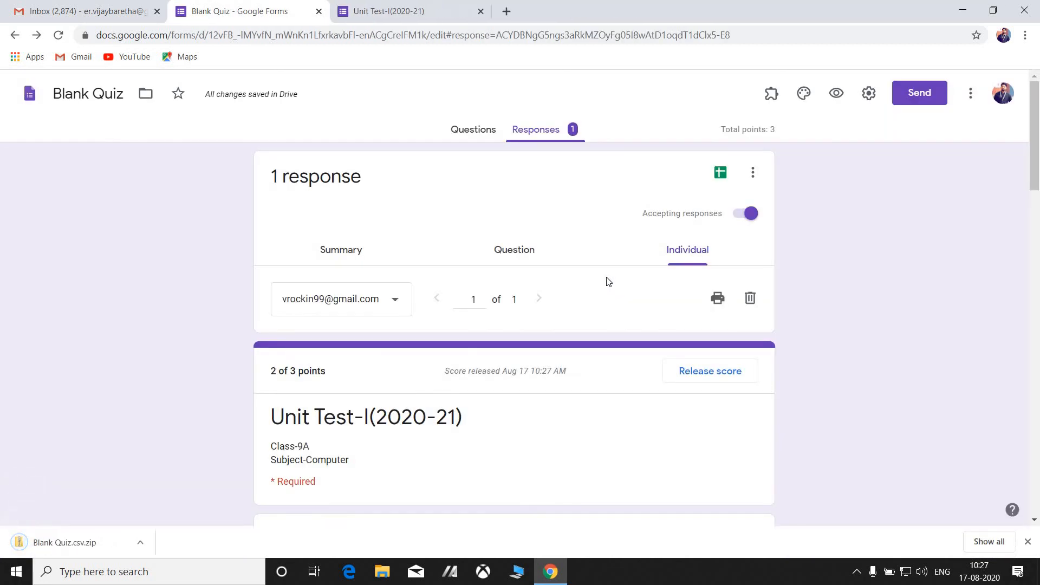
click(139, 543)
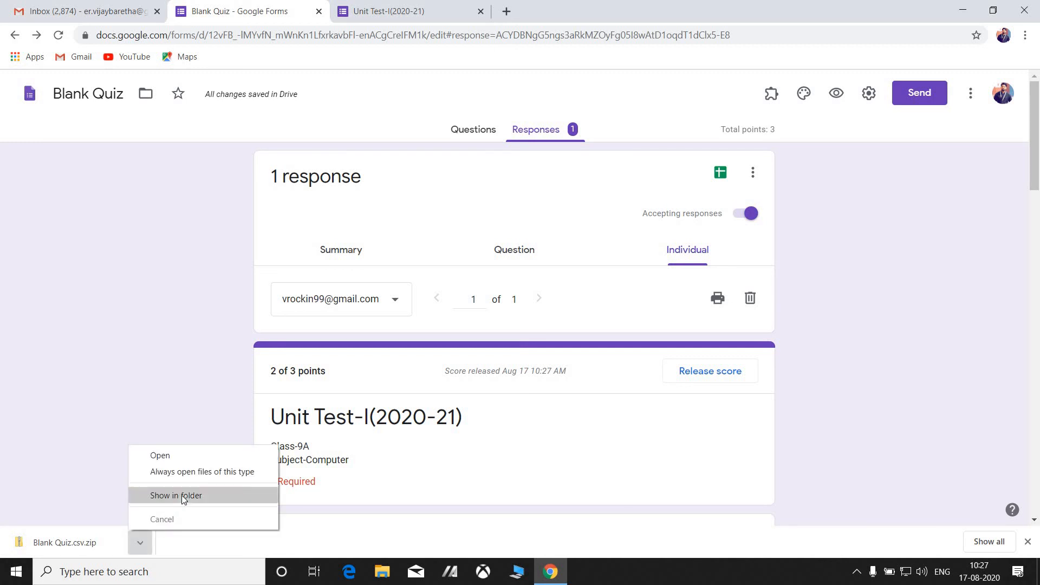
Show Blank Quiz.csv.zip in its folder and try opening the Blank Quiz CSV inside it.
click(181, 495)
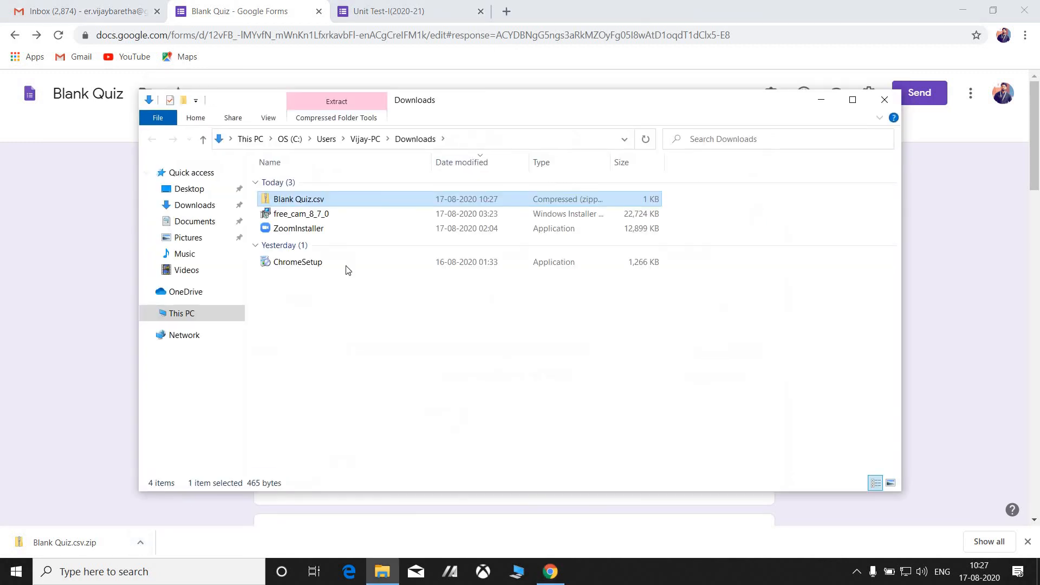
double_click(324, 202)
click(297, 189)
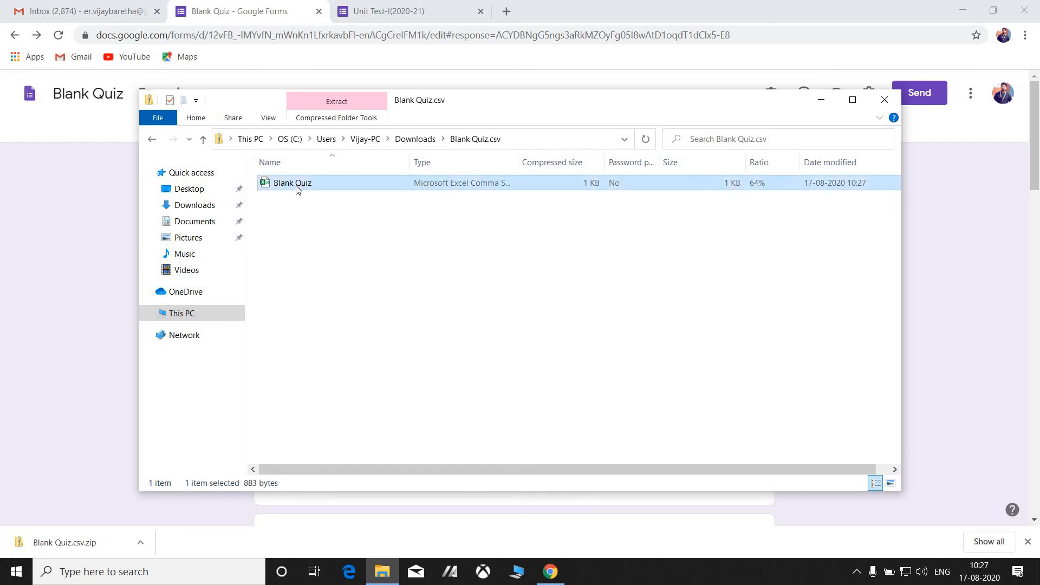
double_click(325, 185)
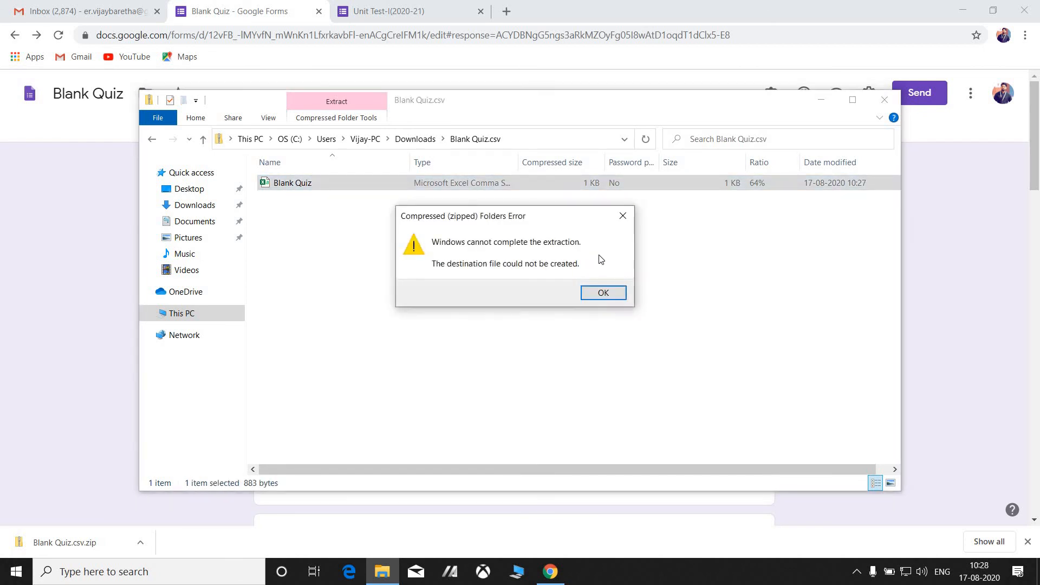
Dismiss the extraction error, view the responses CSV read-only in Excel, then close Excel and File Explorer.
click(593, 294)
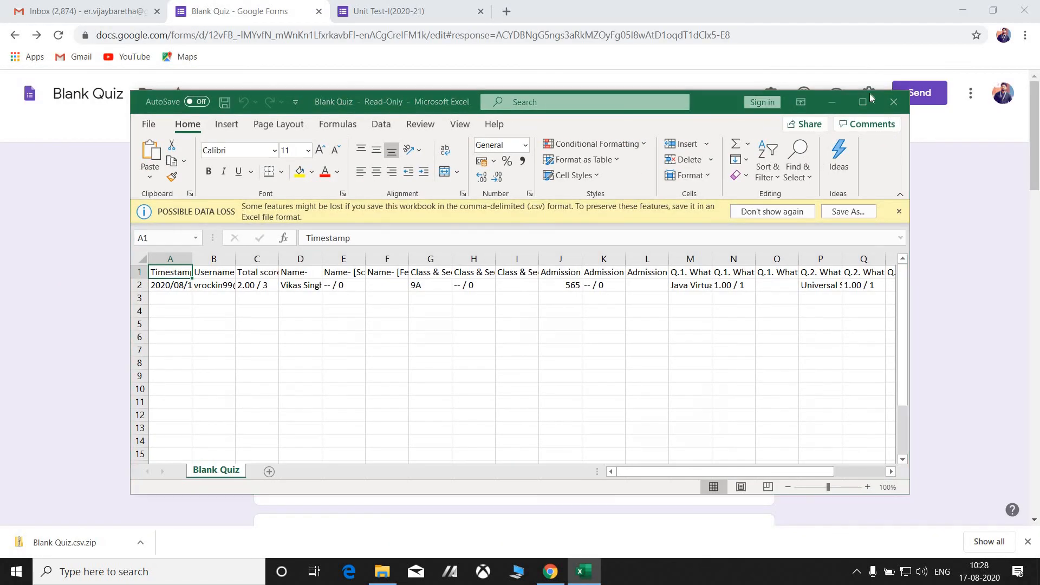
click(839, 105)
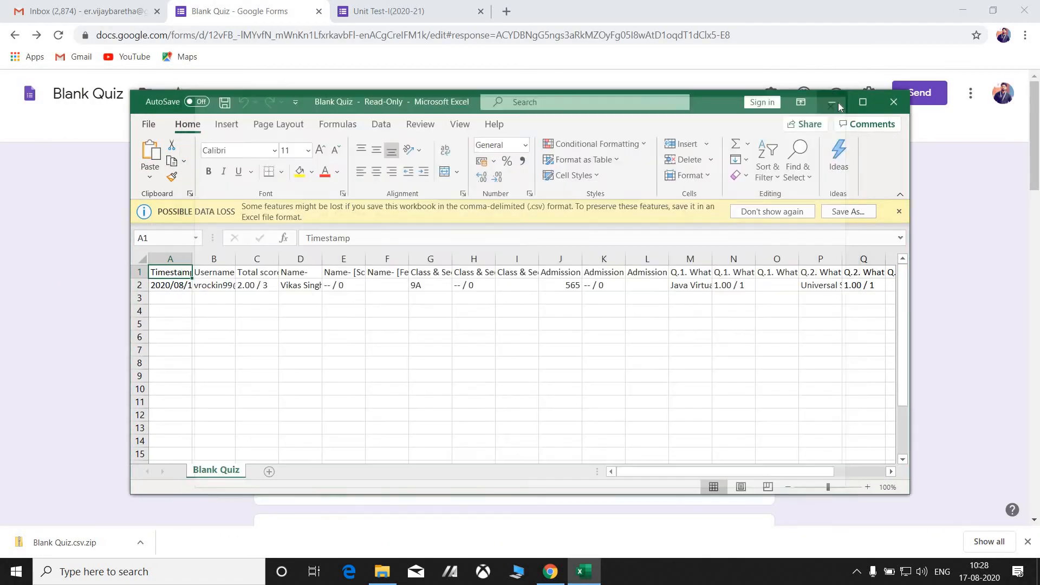
click(841, 101)
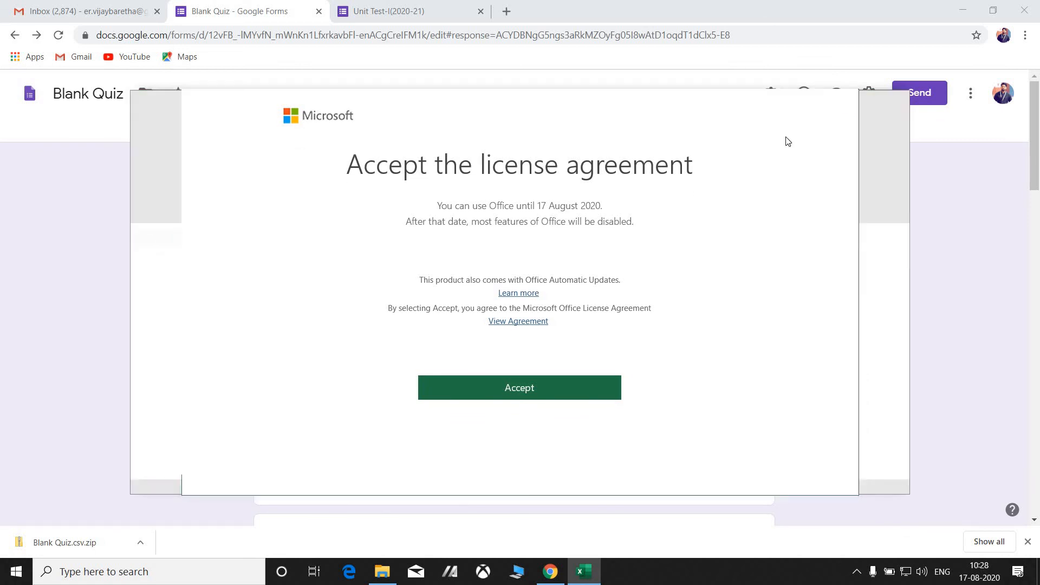
click(605, 293)
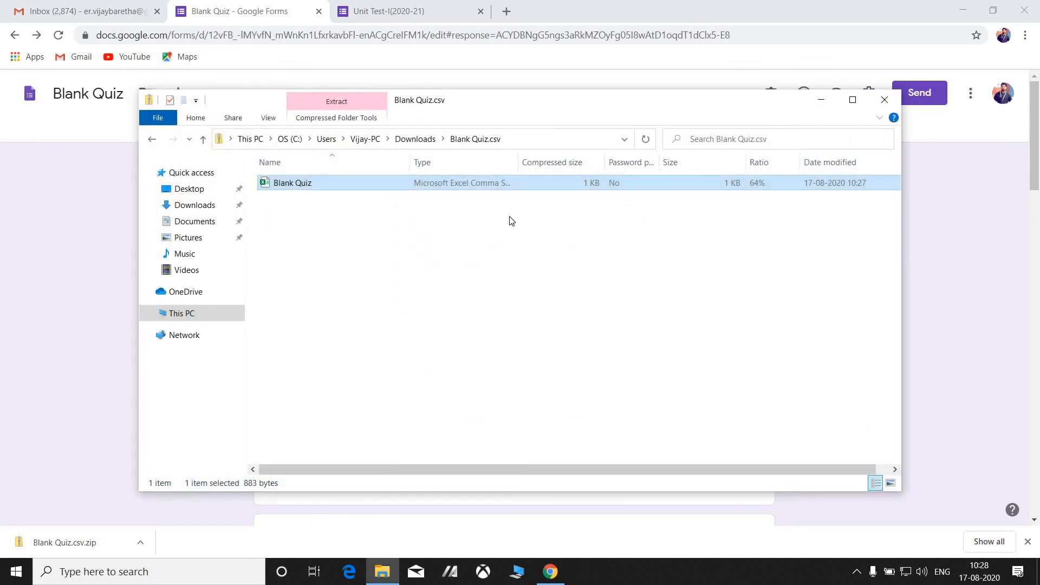
click(485, 195)
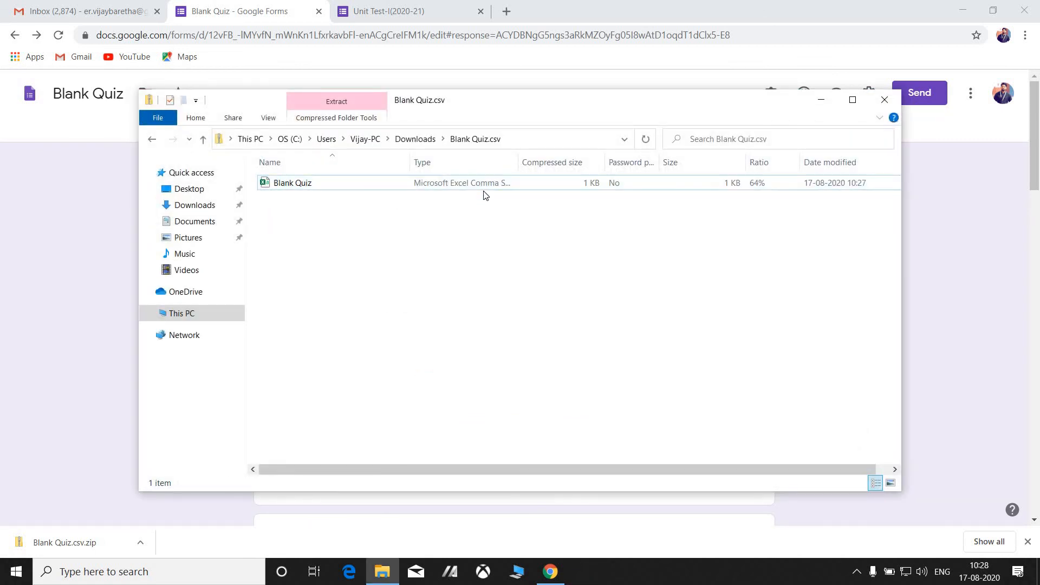
double_click(476, 184)
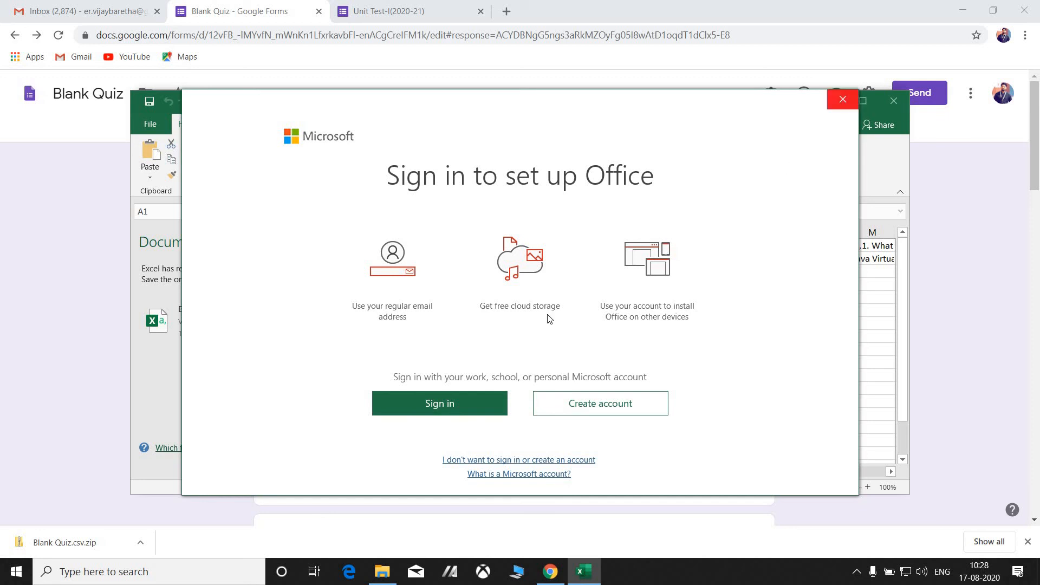
click(847, 106)
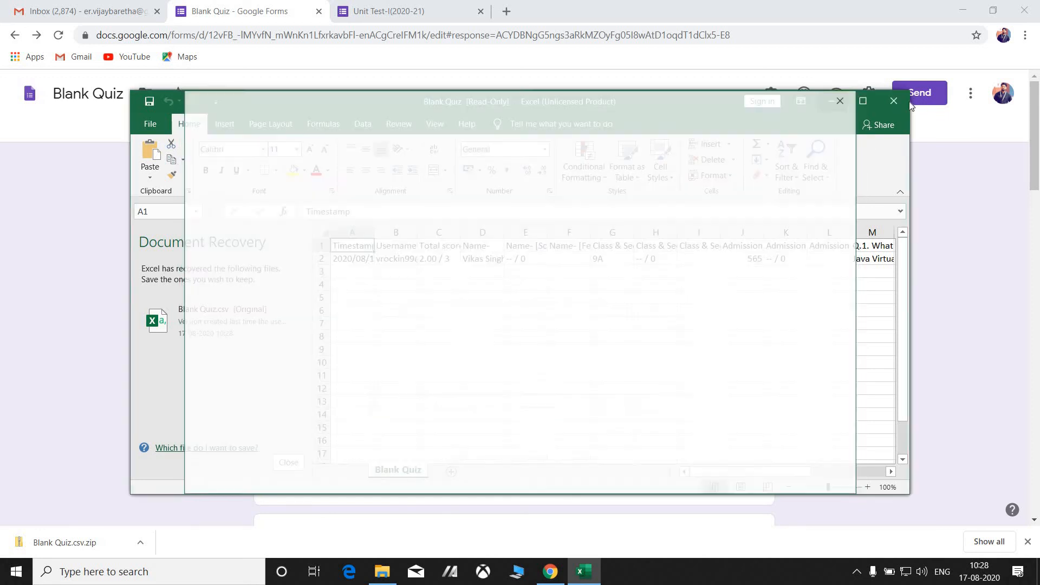
click(848, 102)
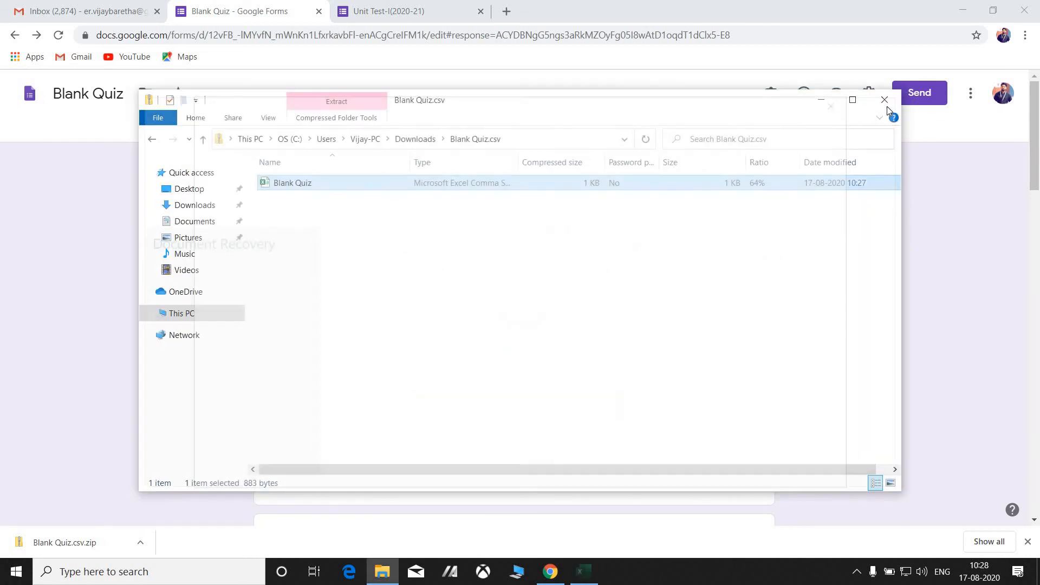
click(886, 97)
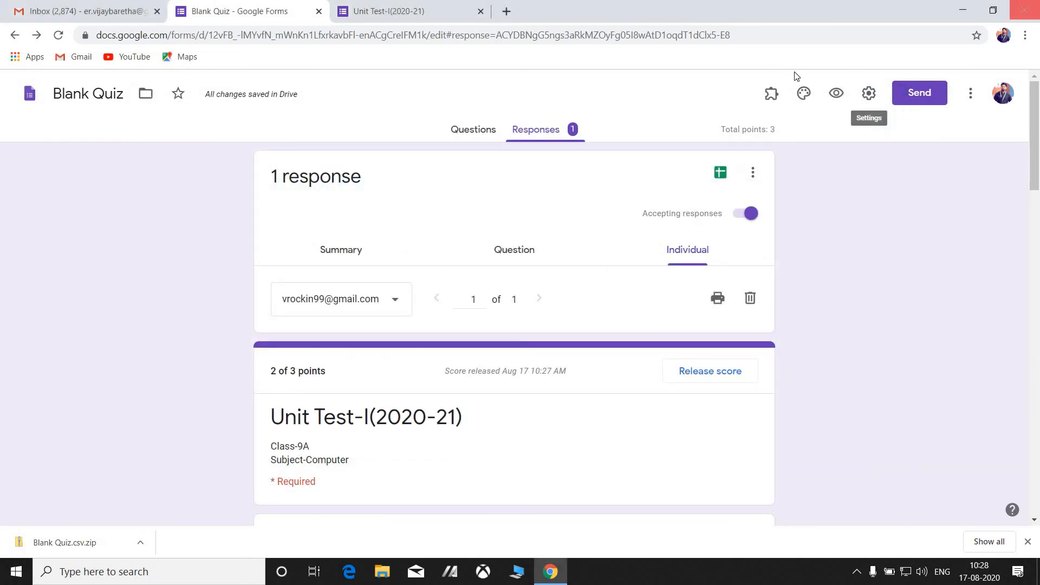
Create a new linked spreadsheet, Blank Quiz (Responses), from the form's Responses tab.
click(722, 172)
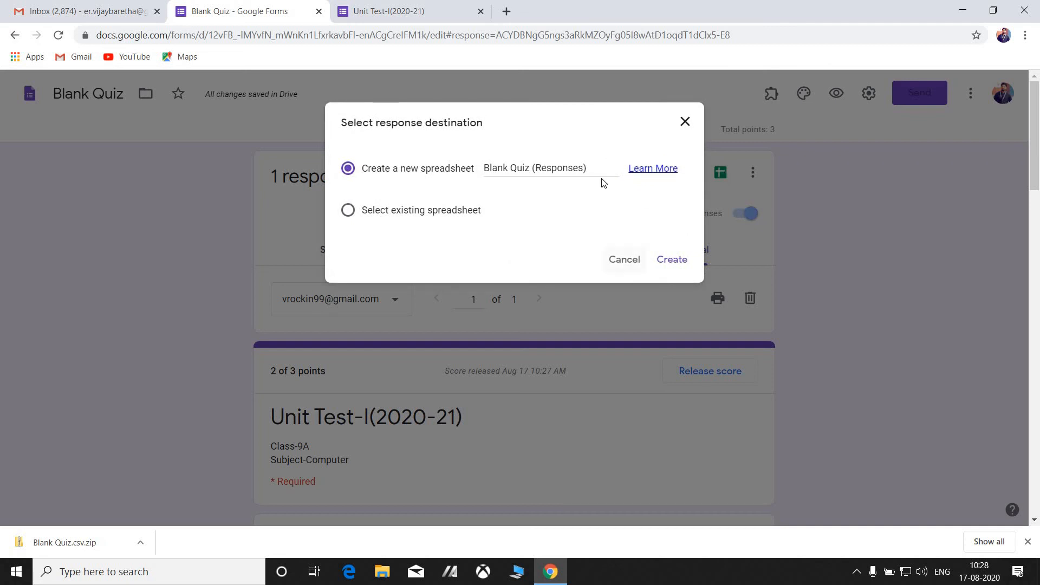
click(677, 260)
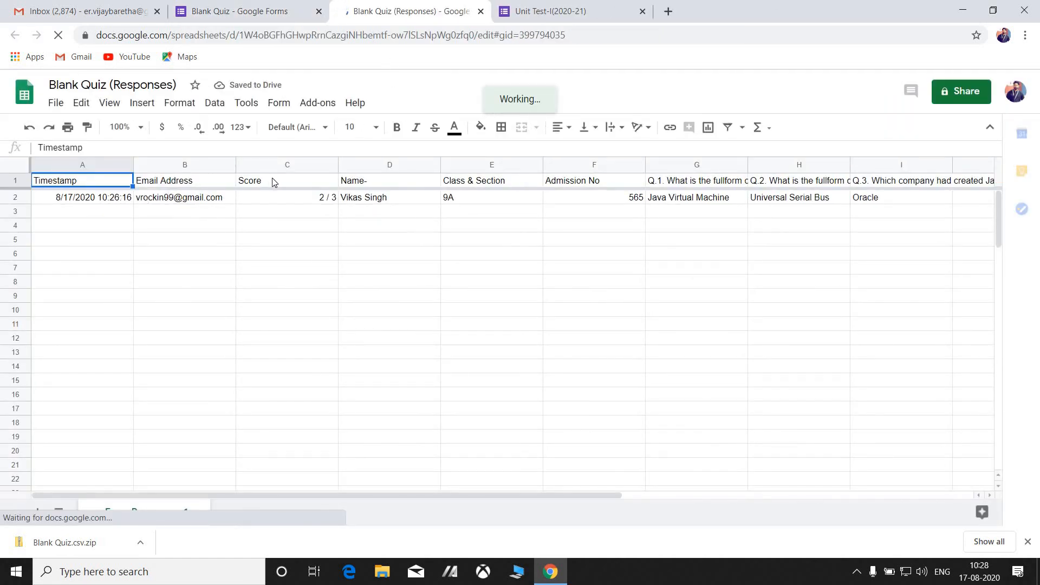
click(178, 202)
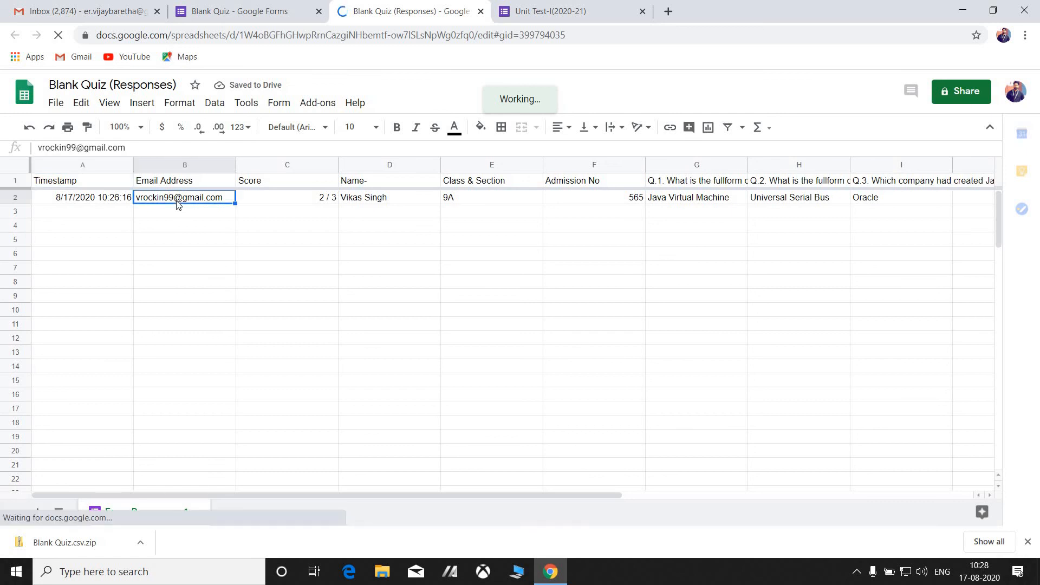
click(98, 200)
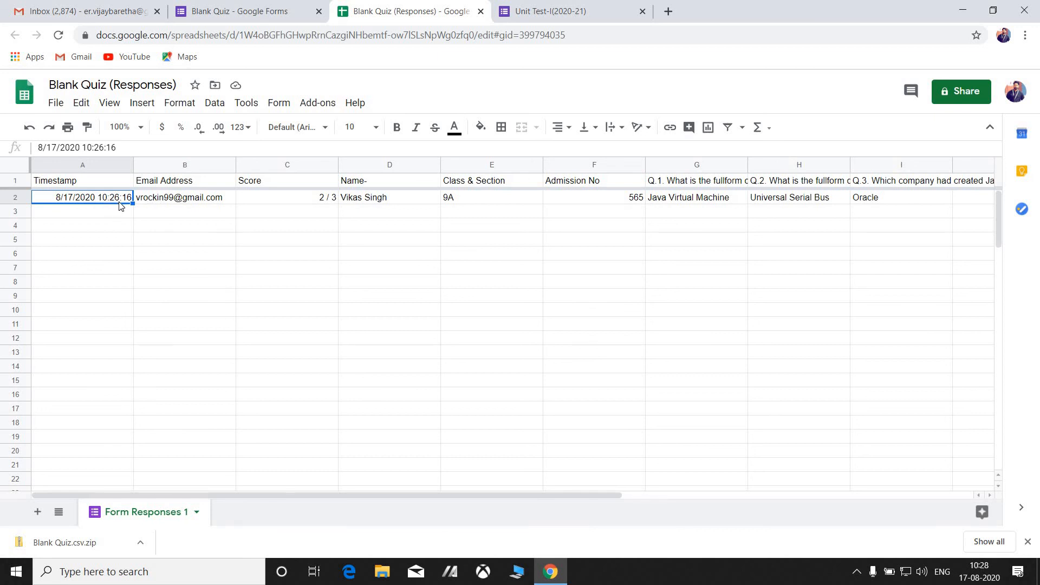
click(172, 202)
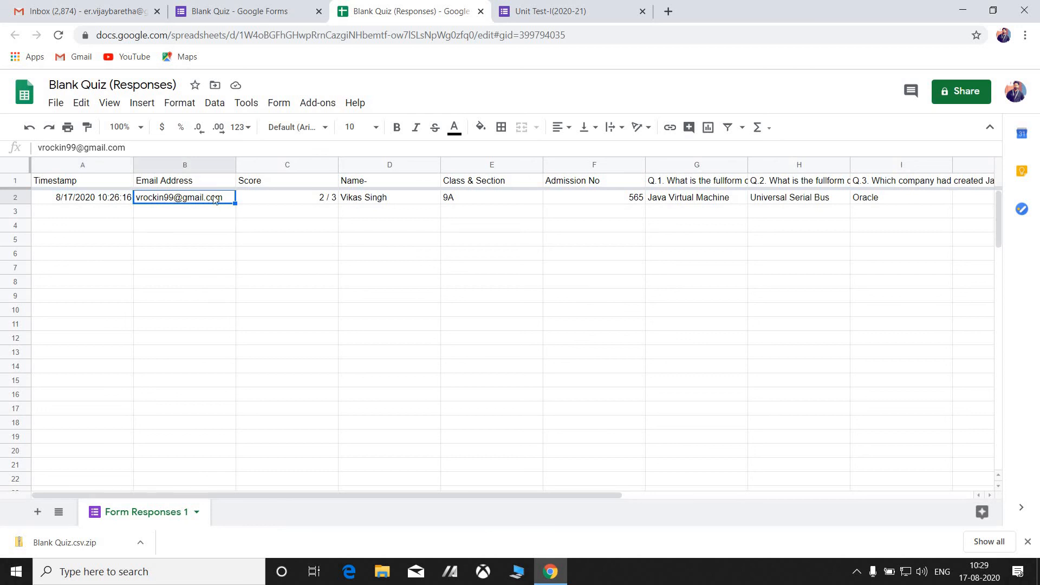
click(332, 202)
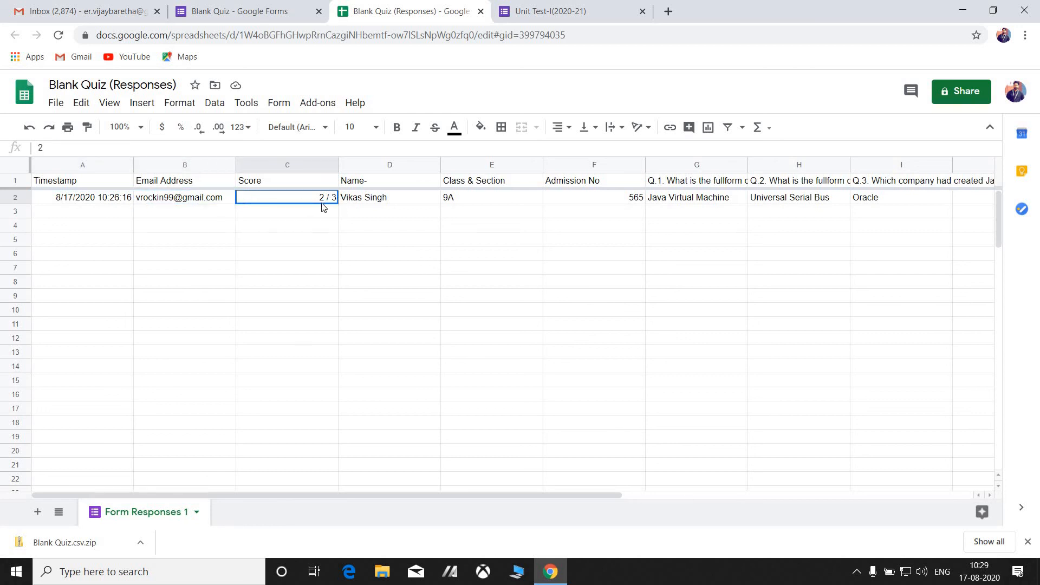
click(379, 200)
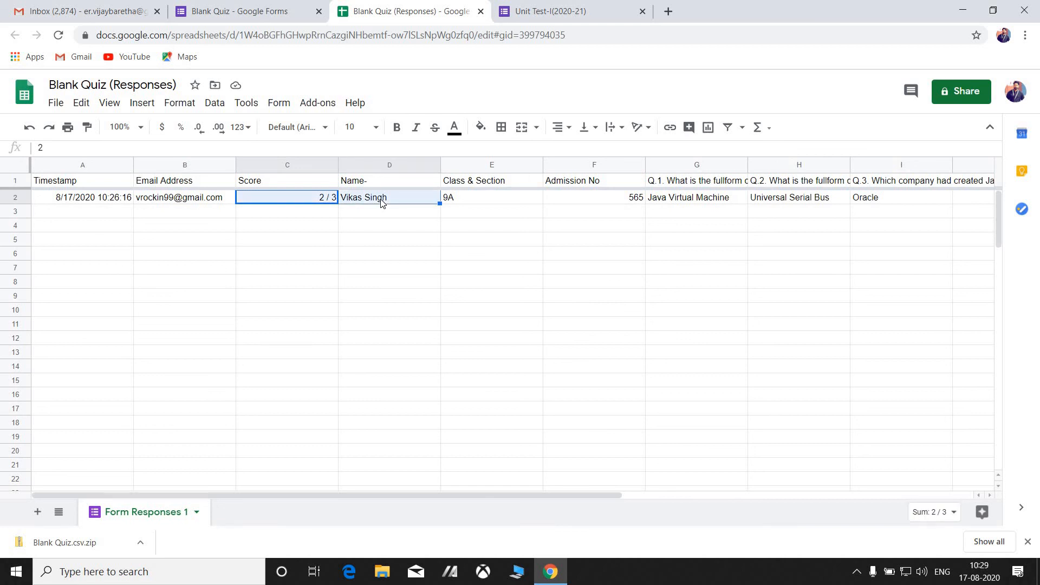
click(468, 200)
click(579, 199)
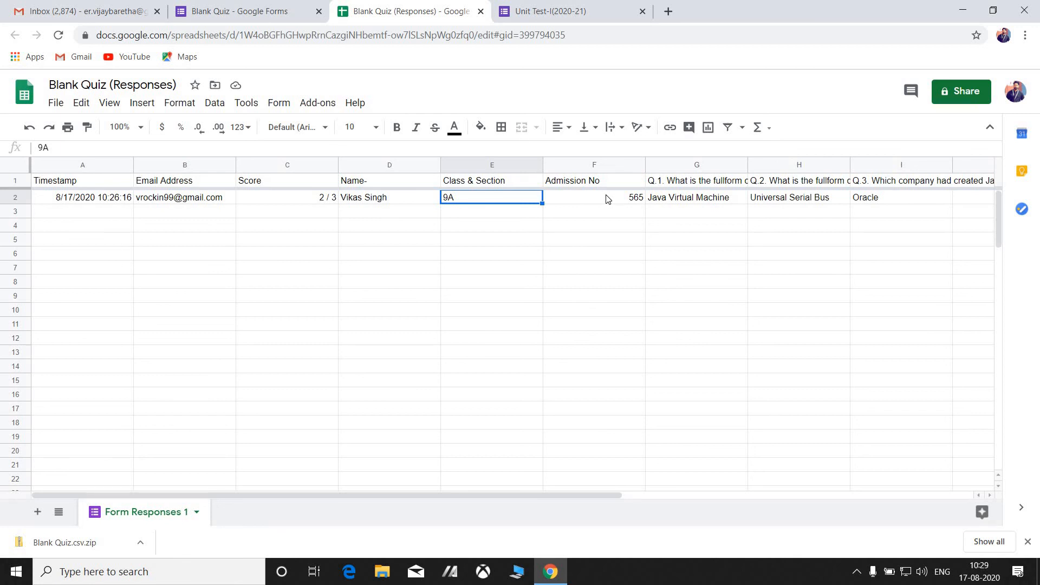
click(679, 203)
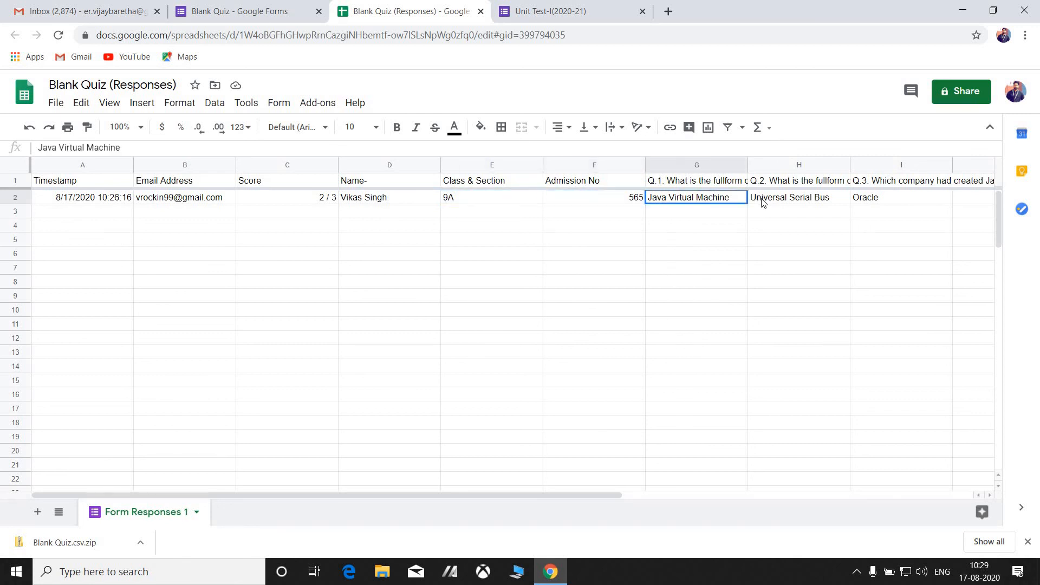
click(764, 204)
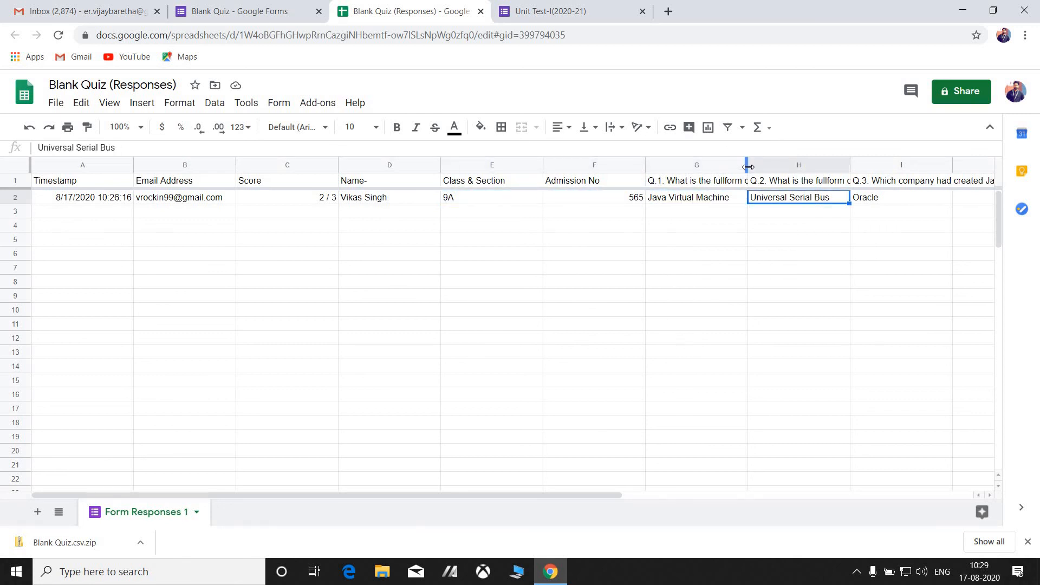
click(745, 166)
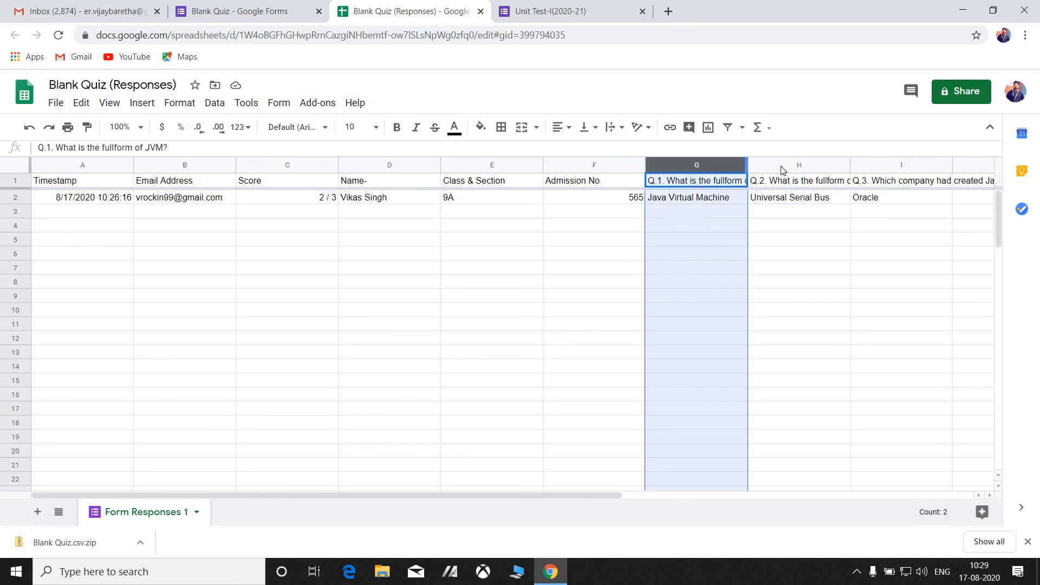
Select question columns G through J and attempt to delete them with Ctrl+minus.
click(786, 210)
click(674, 166)
shift+click(974, 168)
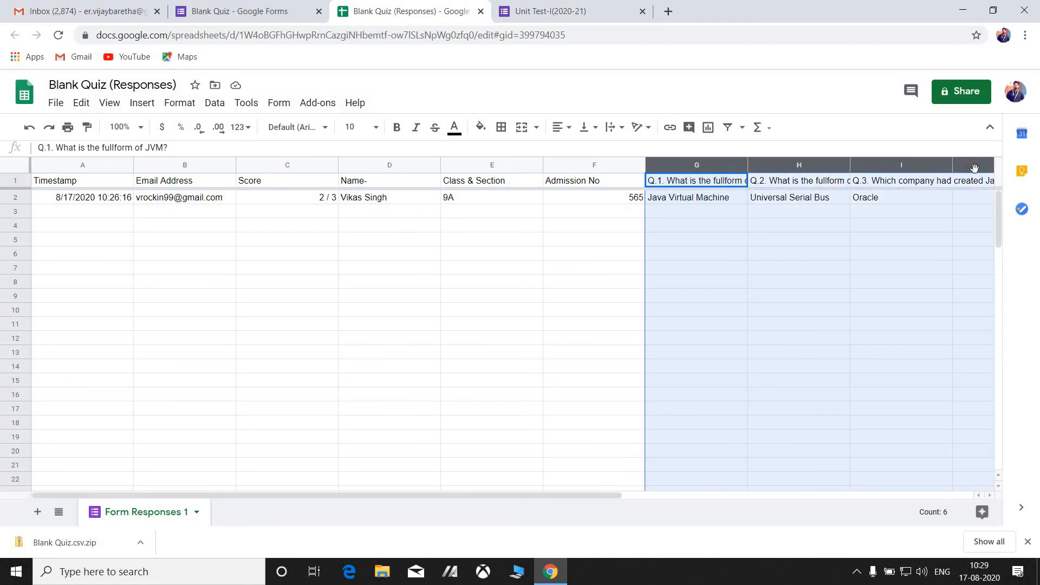
key(ctrl+minus)
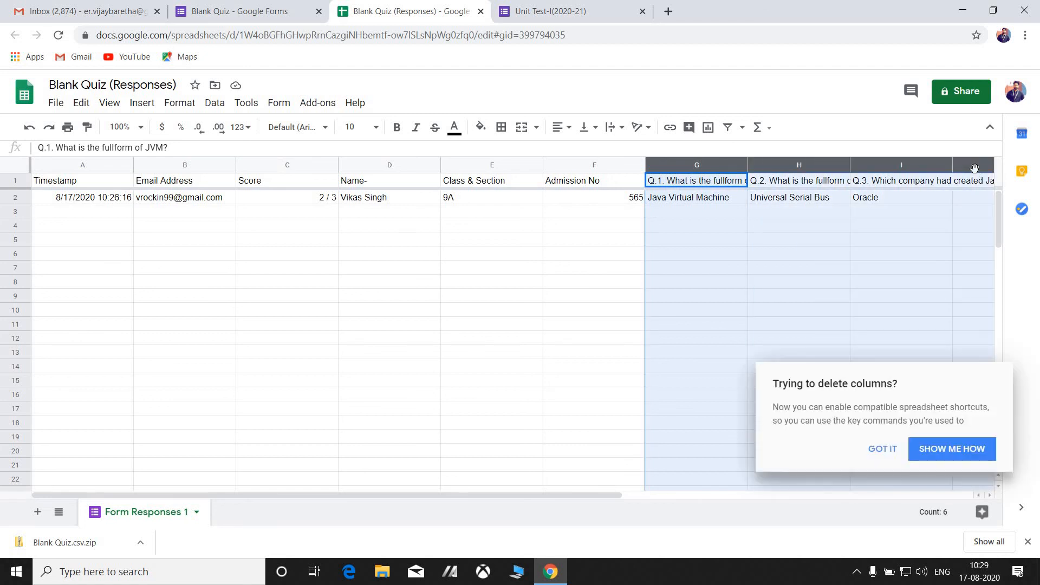
Dismiss the compatible-shortcuts dialogs, clear the selection, and return to the Blank Quiz form.
click(925, 453)
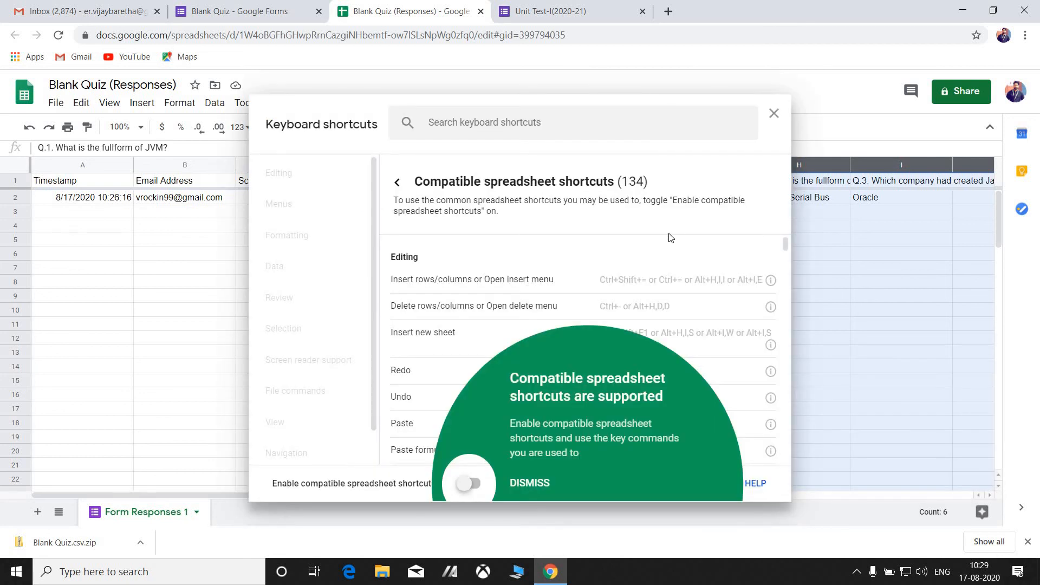
click(773, 114)
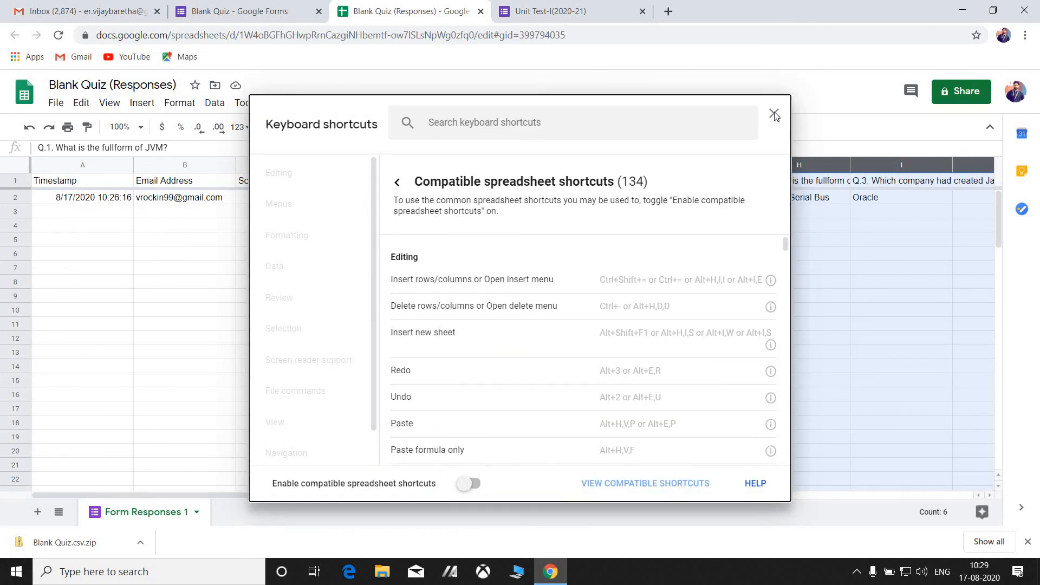
click(773, 113)
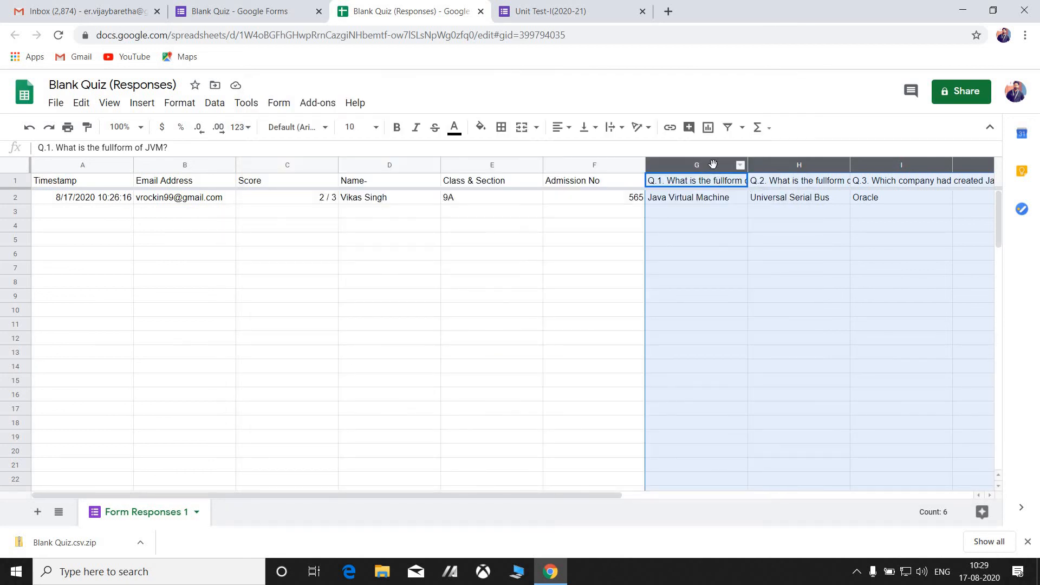
click(218, 214)
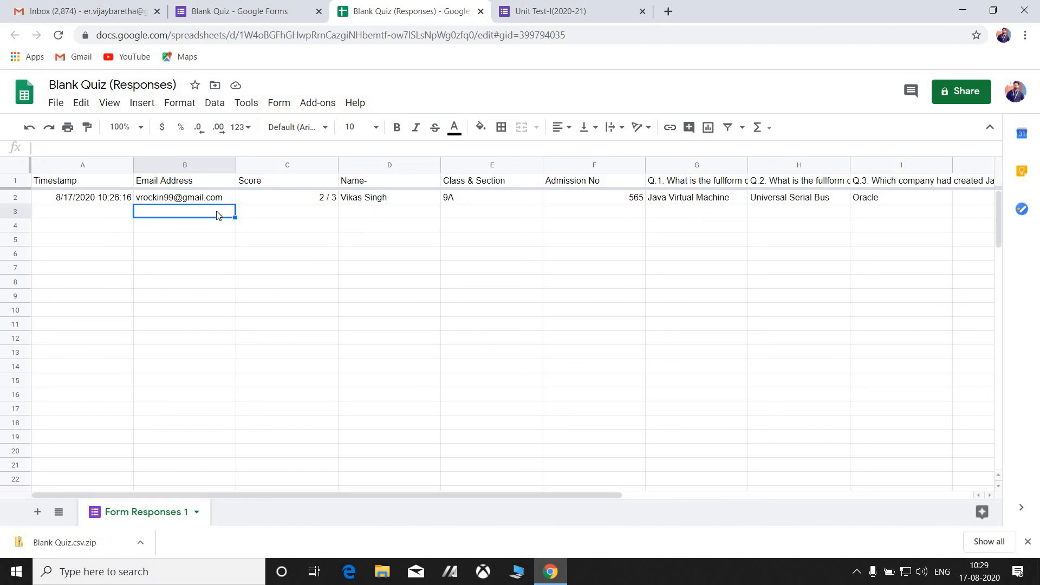
click(225, 10)
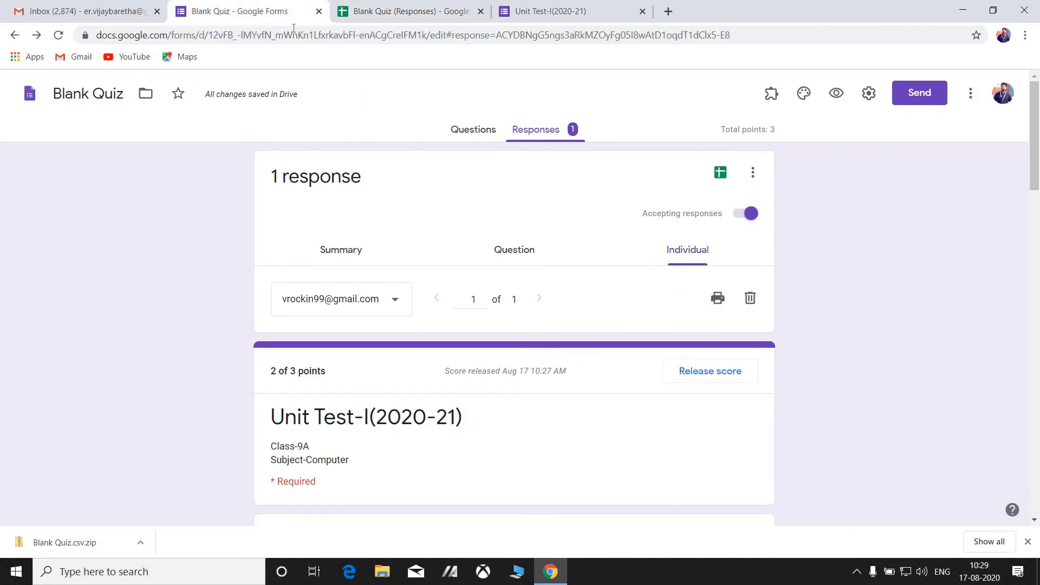